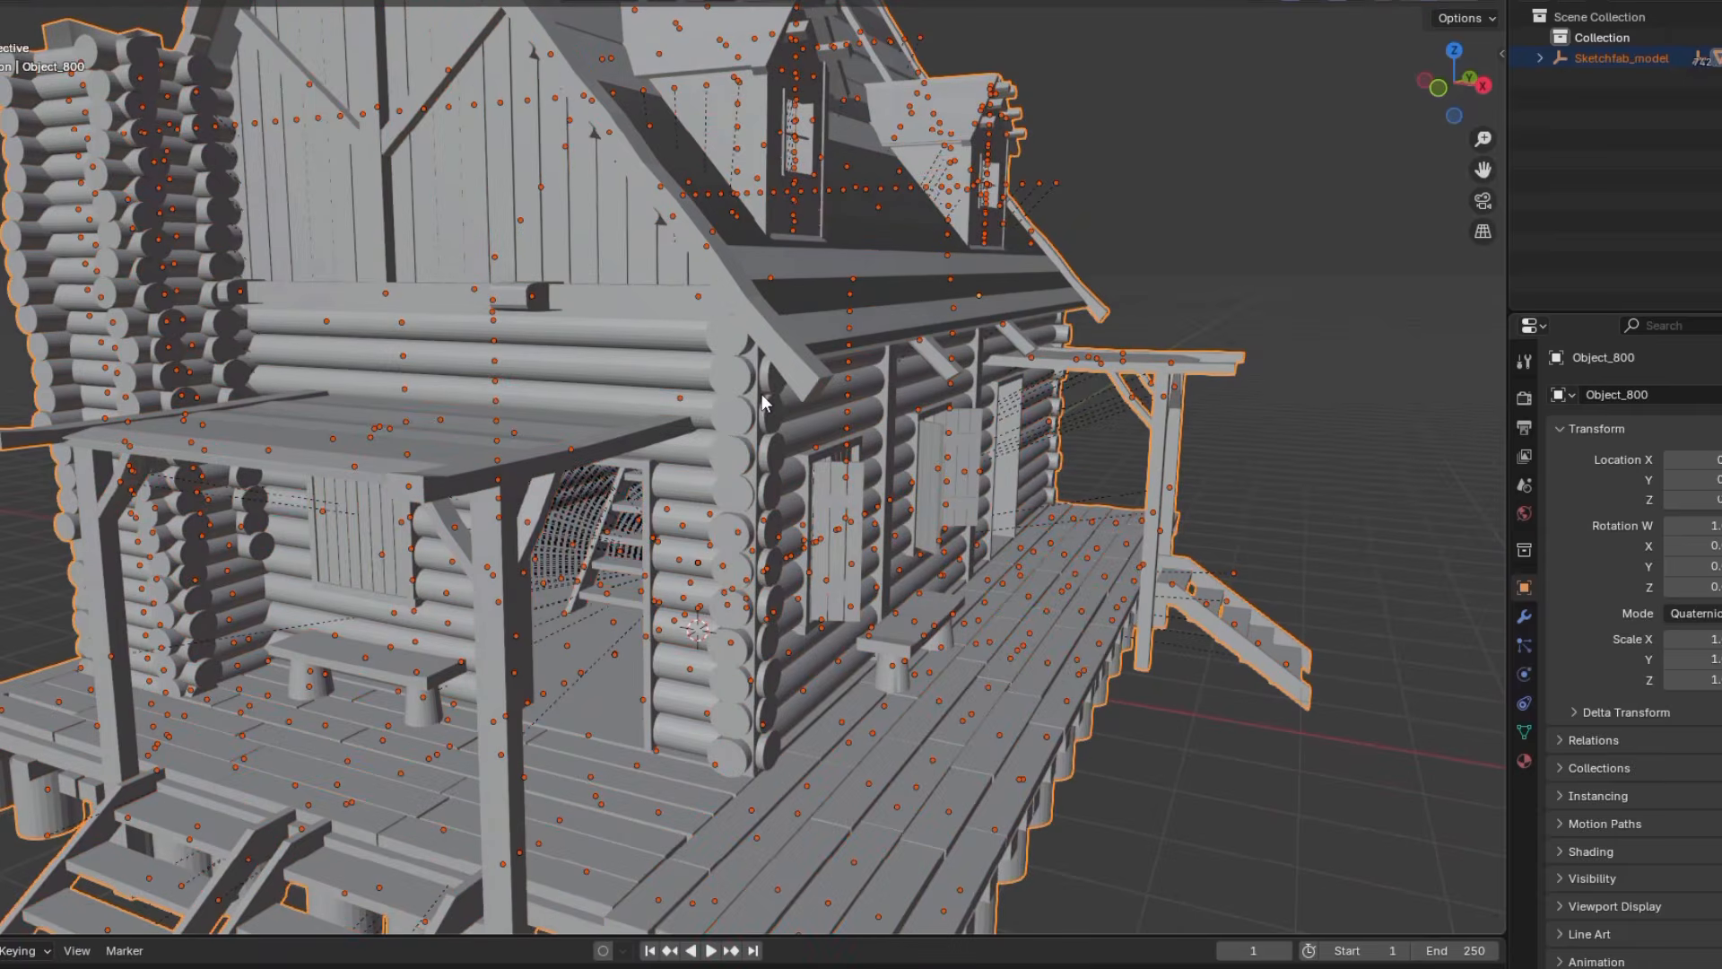
Clear the parent of the imported cabin model in Blender and look around the log interior
{"action": "key", "text": "alt+p"}
{"action": "left_click", "coordinate": [712, 409]}
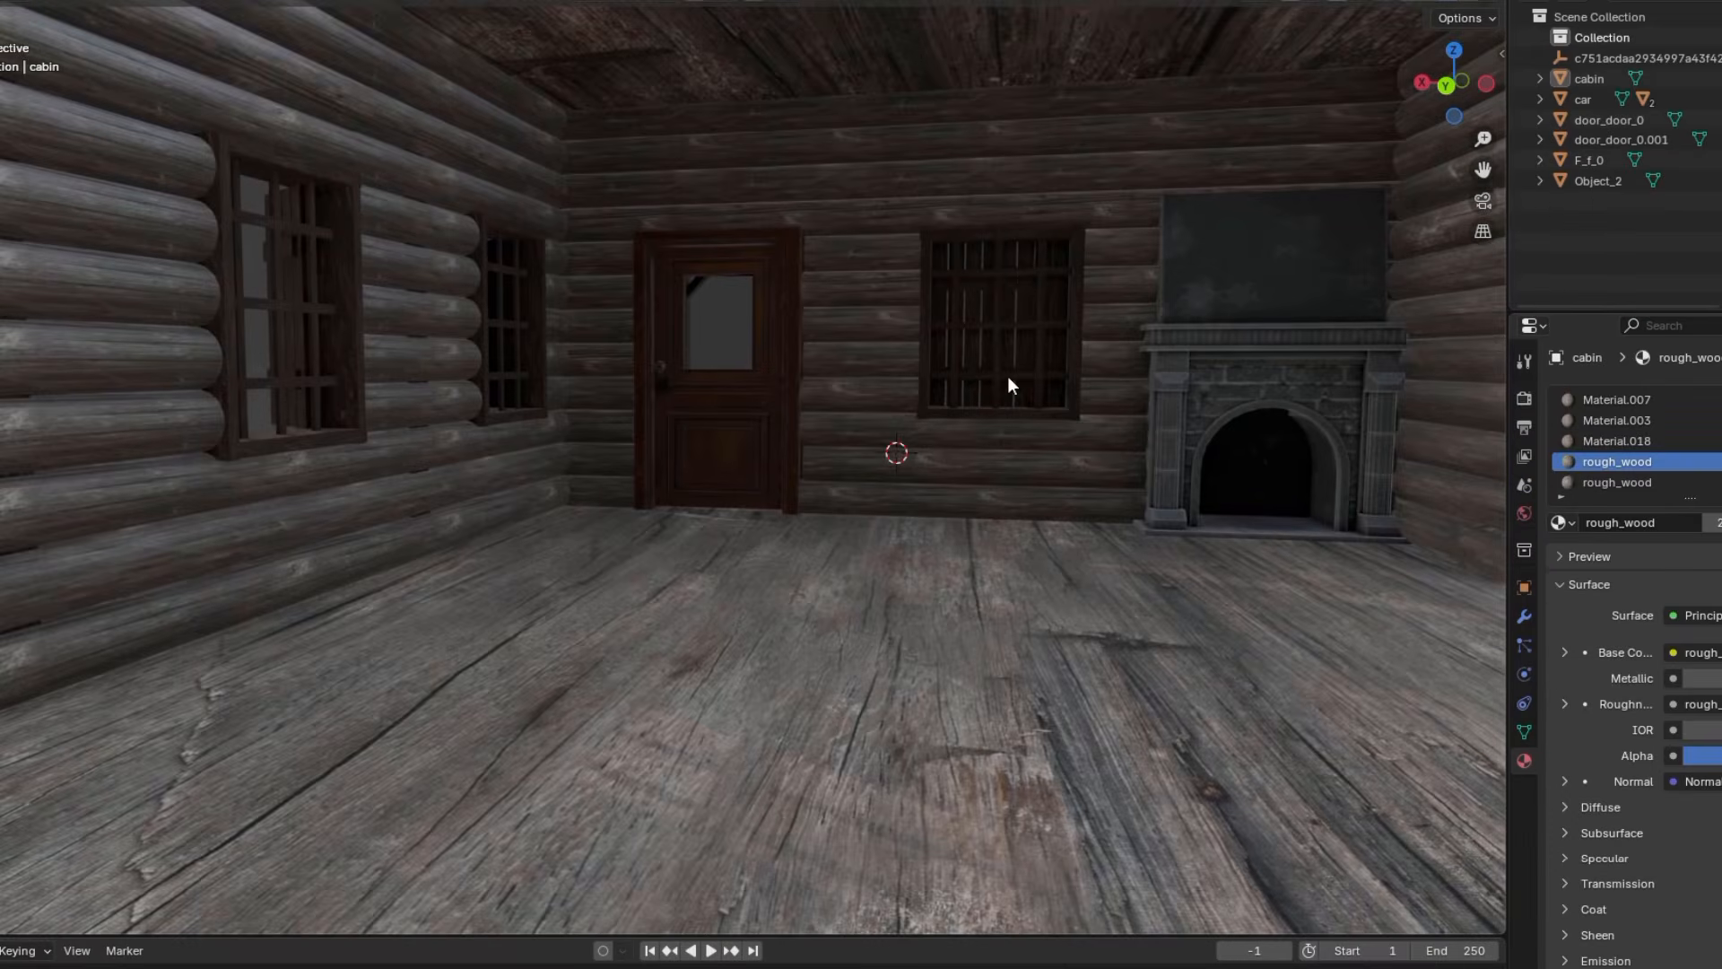
{"action": "mouse_move", "coordinate": [1008, 375]}
{"action": "middle_mouse_down"}
{"action": "mouse_move", "coordinate": [885, 534]}
{"action": "mouse_move", "coordinate": [895, 506]}
{"action": "mouse_move", "coordinate": [952, 562]}
{"action": "middle_mouse_up"}
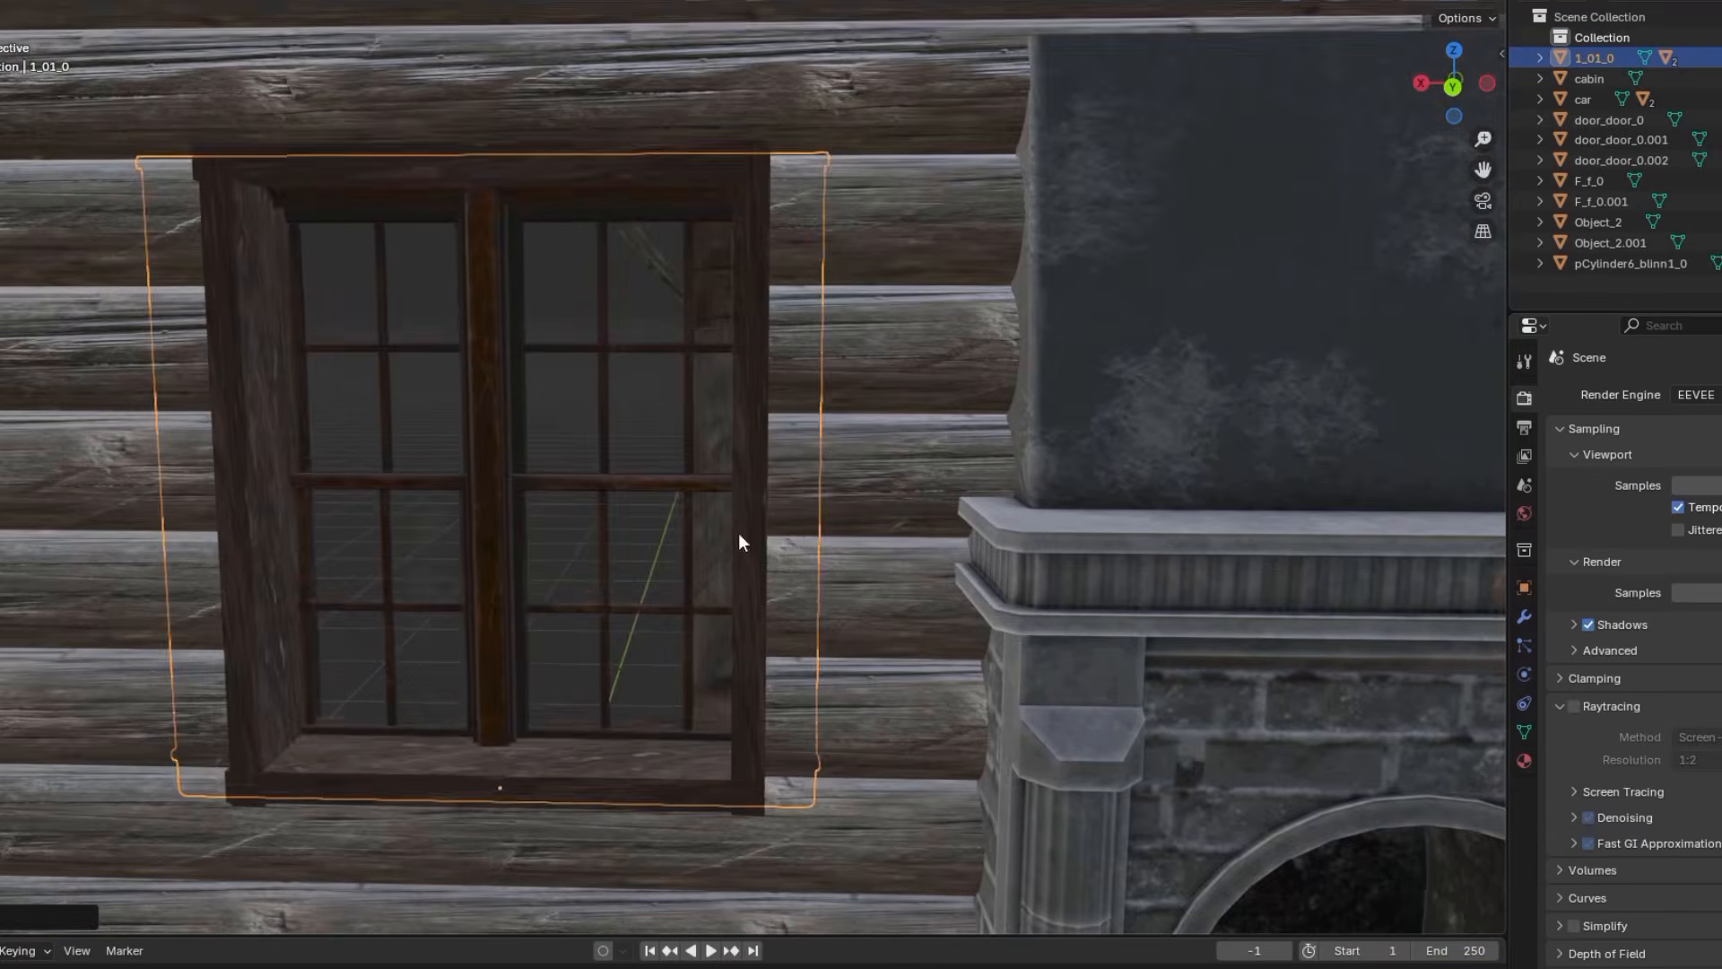
{"action": "middle_click_drag", "start_coordinate": [739, 533], "coordinate": [518, 434]}
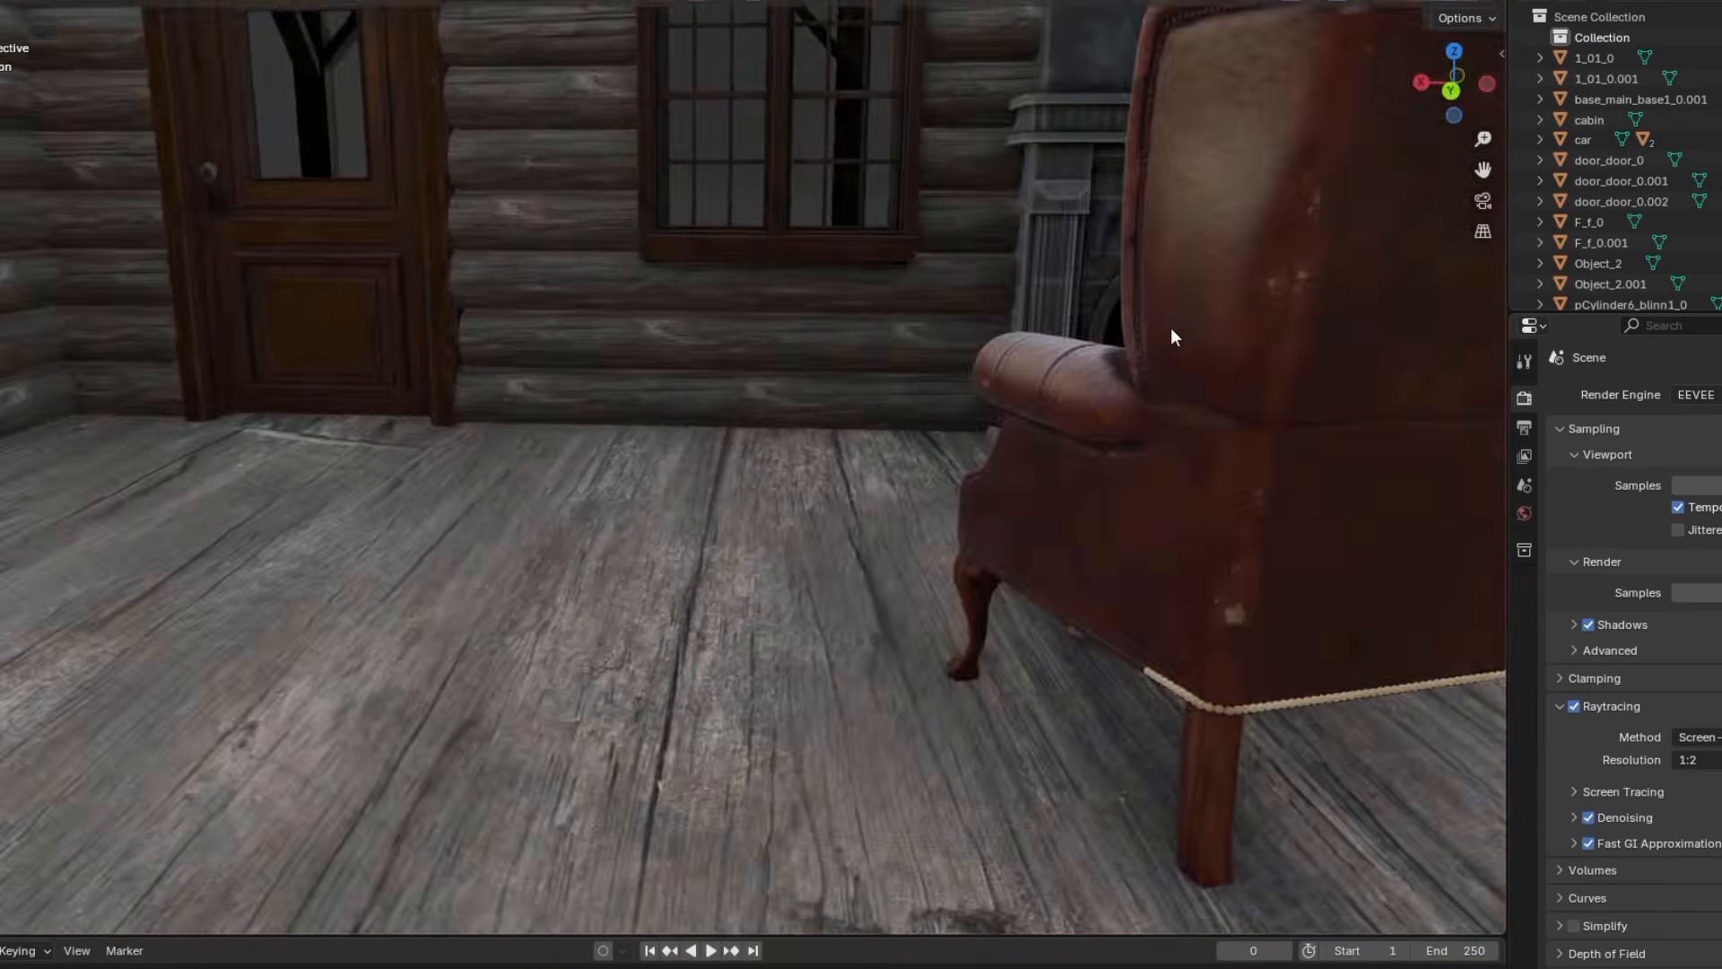
{"action": "middle_click_drag", "start_coordinate": [1170, 326], "coordinate": [1588, 857]}
{"action": "mouse_move", "coordinate": [1256, 700]}
{"action": "middle_mouse_down"}
{"action": "mouse_move", "coordinate": [1154, 654]}
{"action": "mouse_move", "coordinate": [1081, 684]}
{"action": "mouse_move", "coordinate": [756, 235]}
{"action": "middle_mouse_up"}
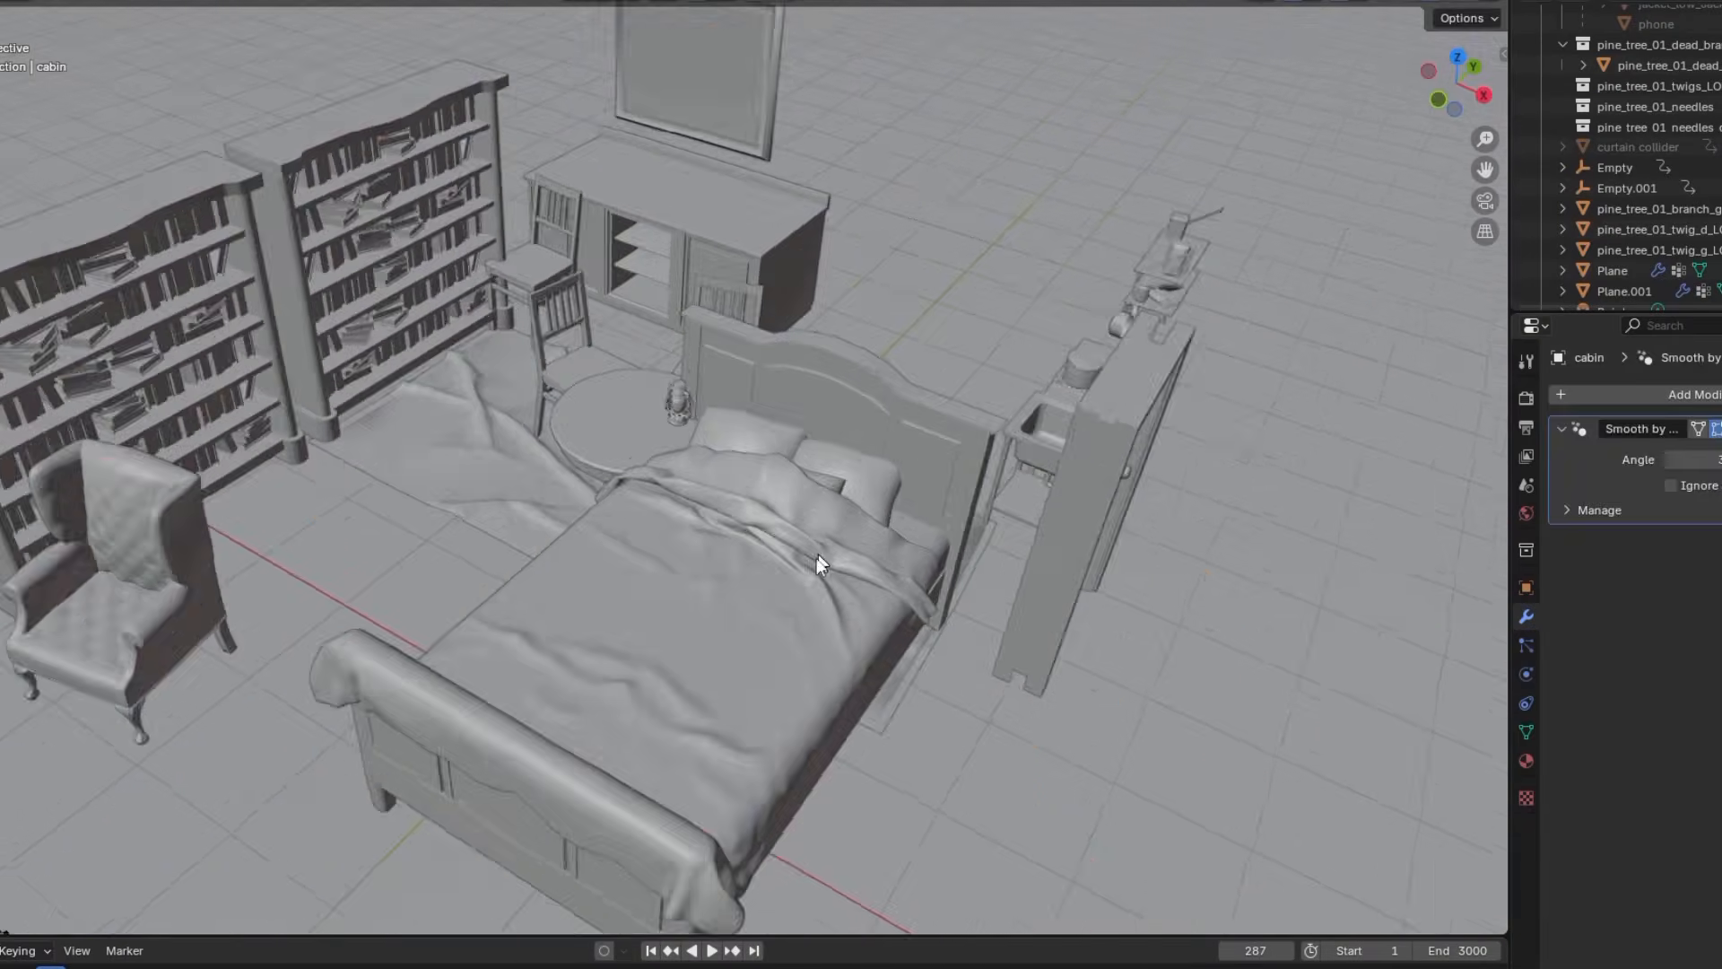
Move a furniture piece along the X axis and set the wooden counter's position along the Z axis by the cabin wall
{"action": "left_click", "coordinate": [818, 566]}
{"action": "key", "text": "g"}
{"action": "key", "text": "x"}
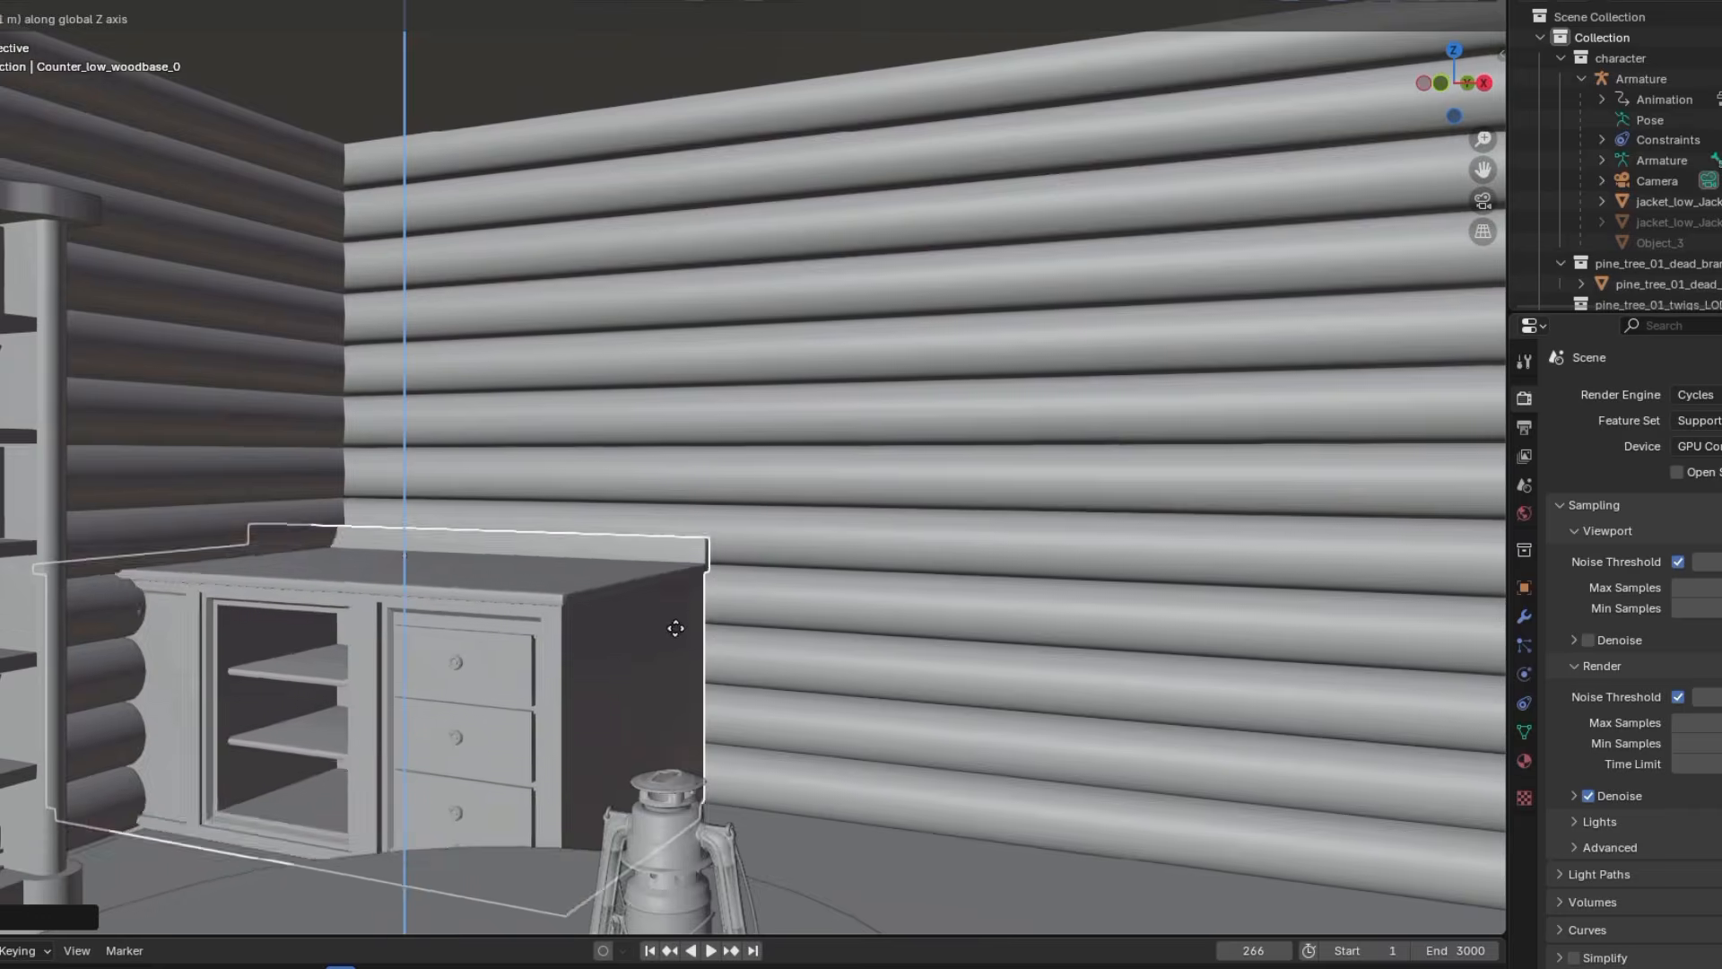
{"action": "left_click", "coordinate": [992, 550]}
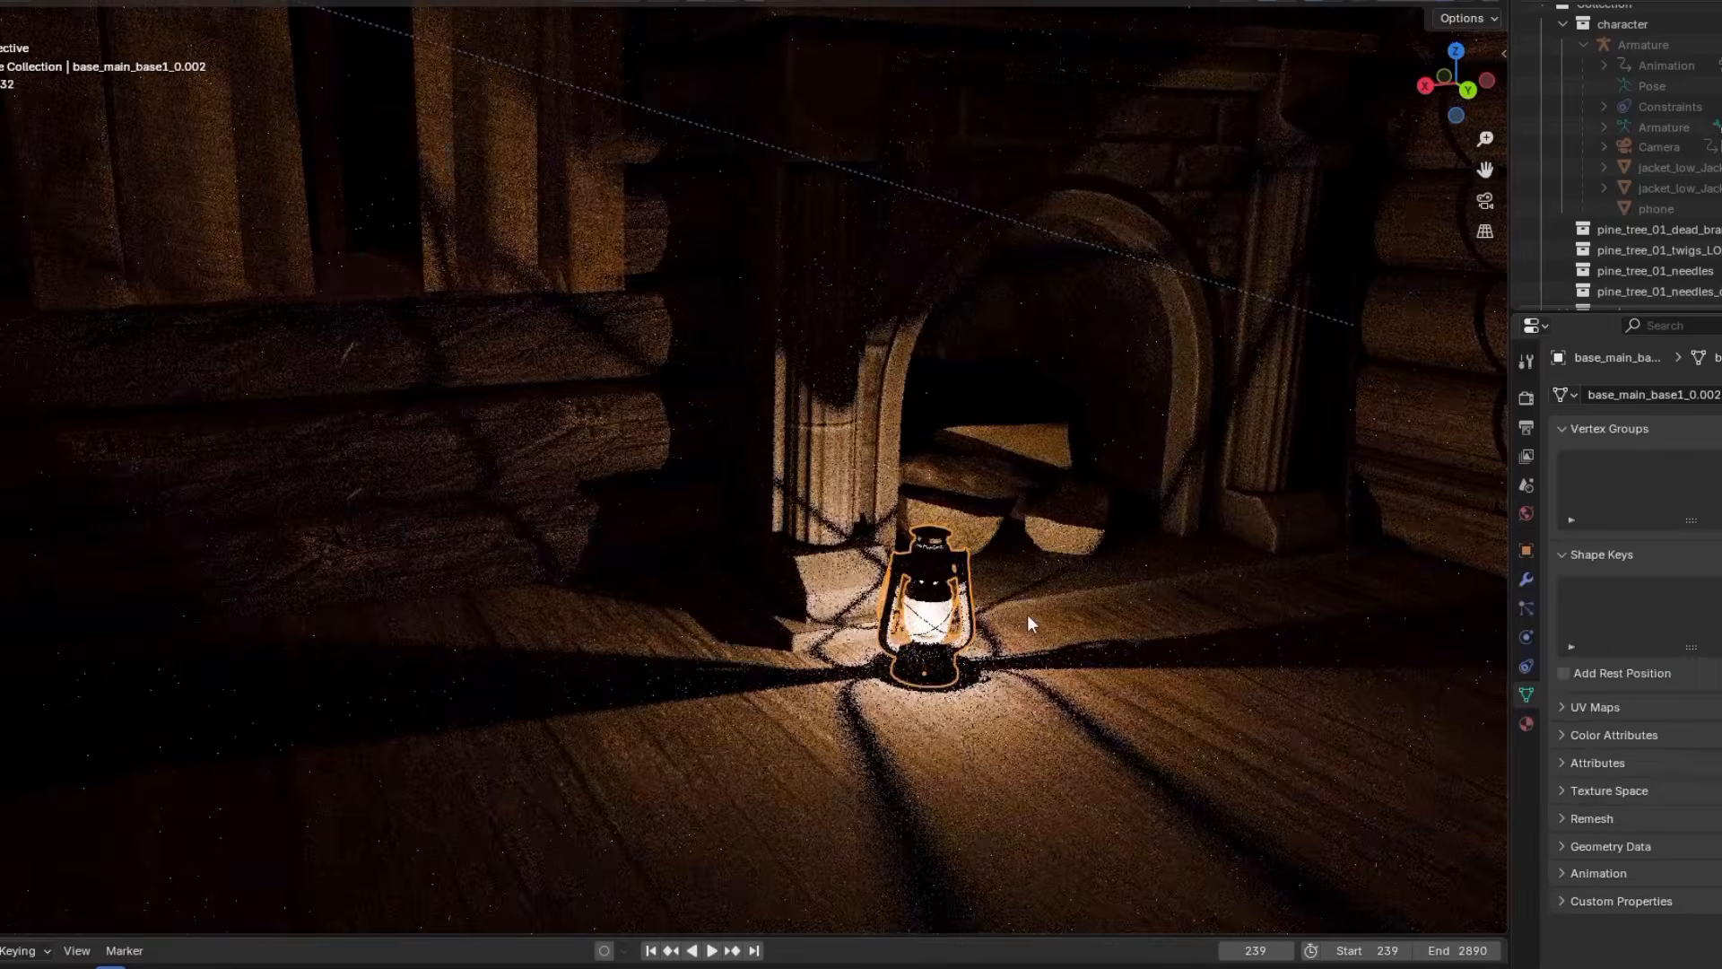
Reposition the point light at the lantern in front of the fireplace
{"action": "scroll", "coordinate": [1026, 615], "scroll_direction": "up", "scroll_amount": 7}
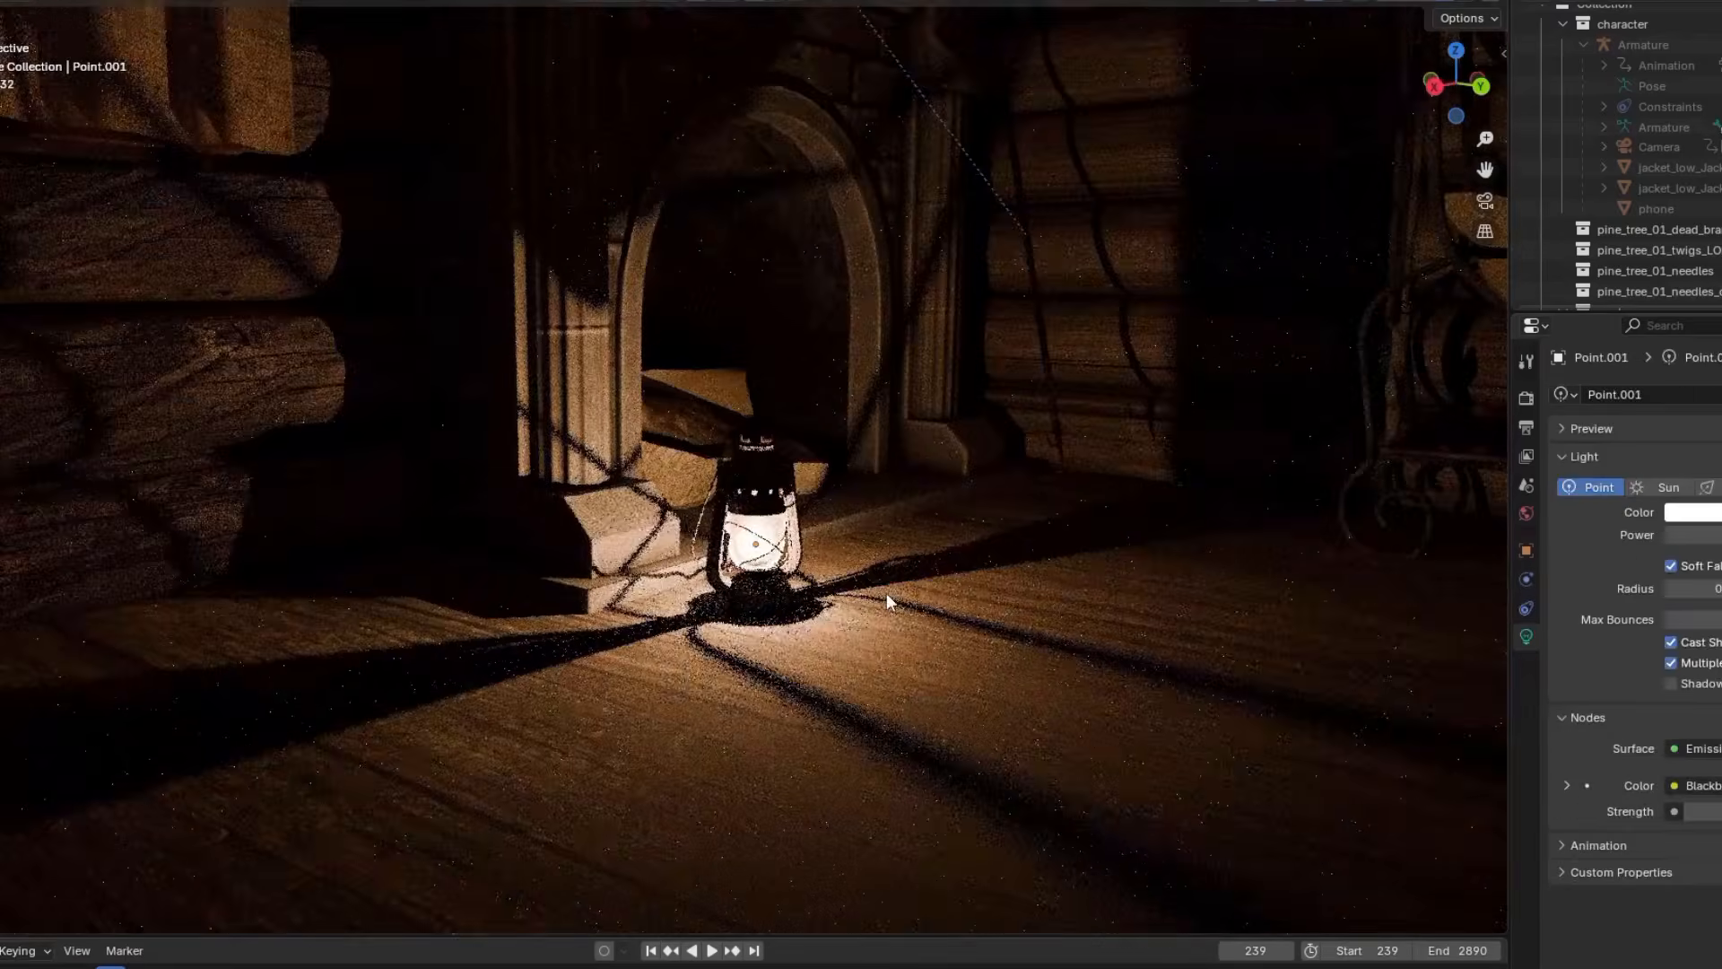
{"action": "key", "text": "g"}
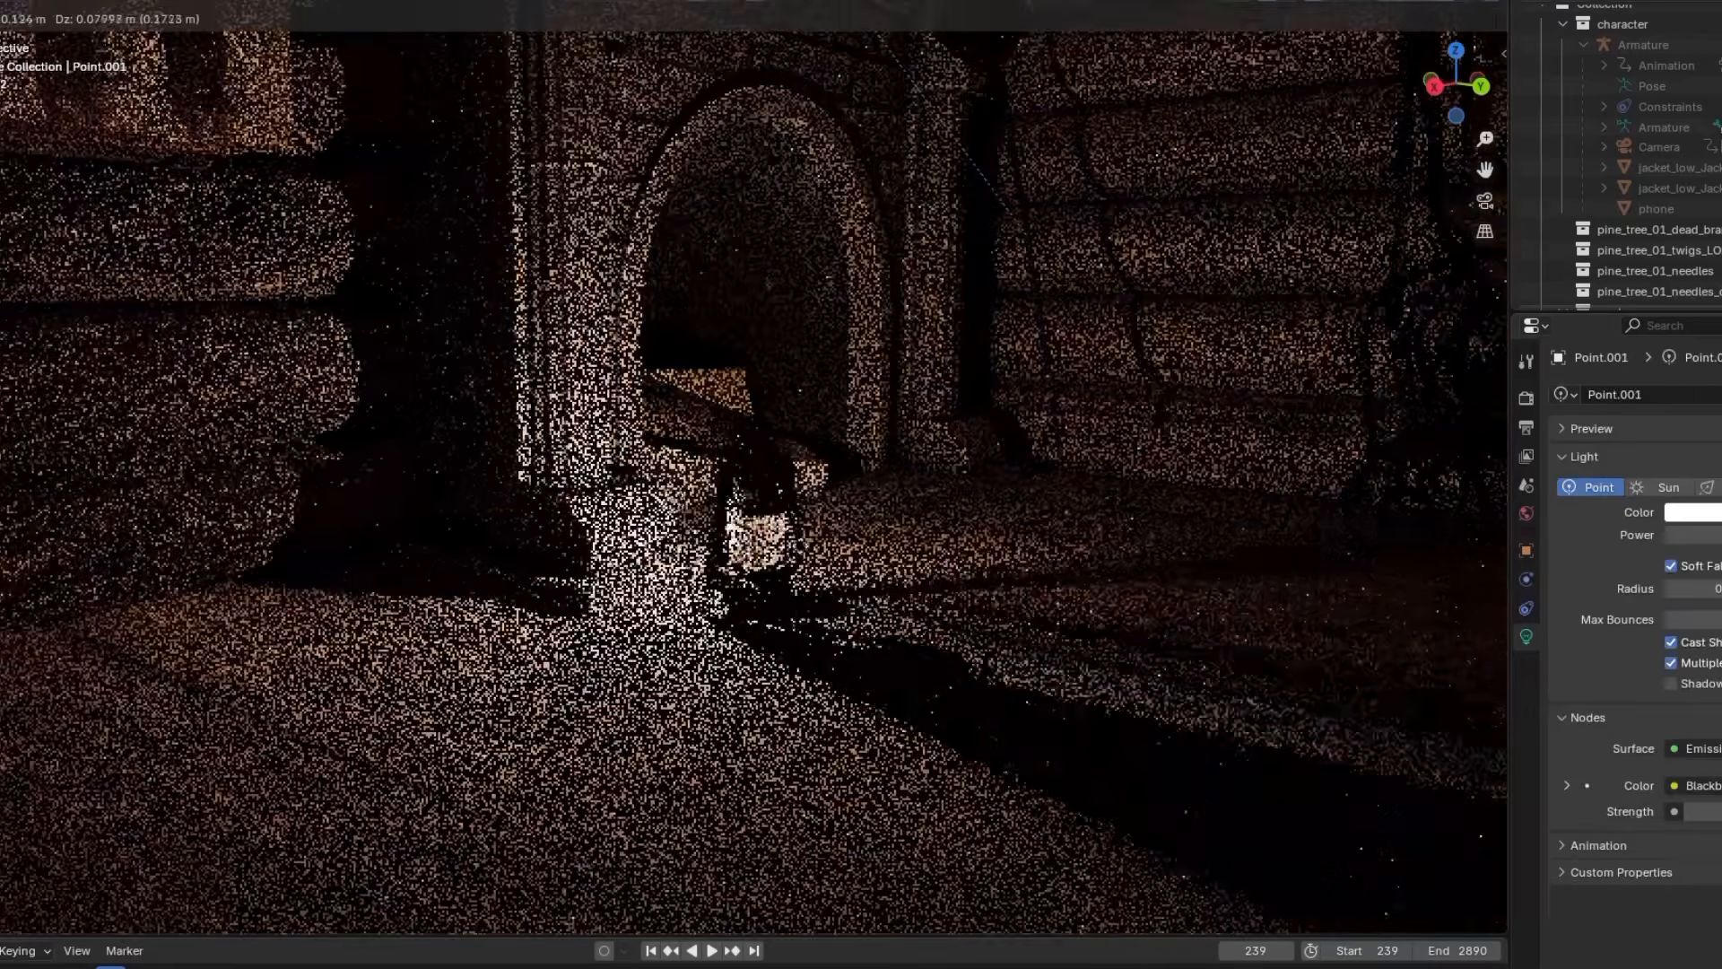
{"action": "left_click", "coordinate": [758, 529]}
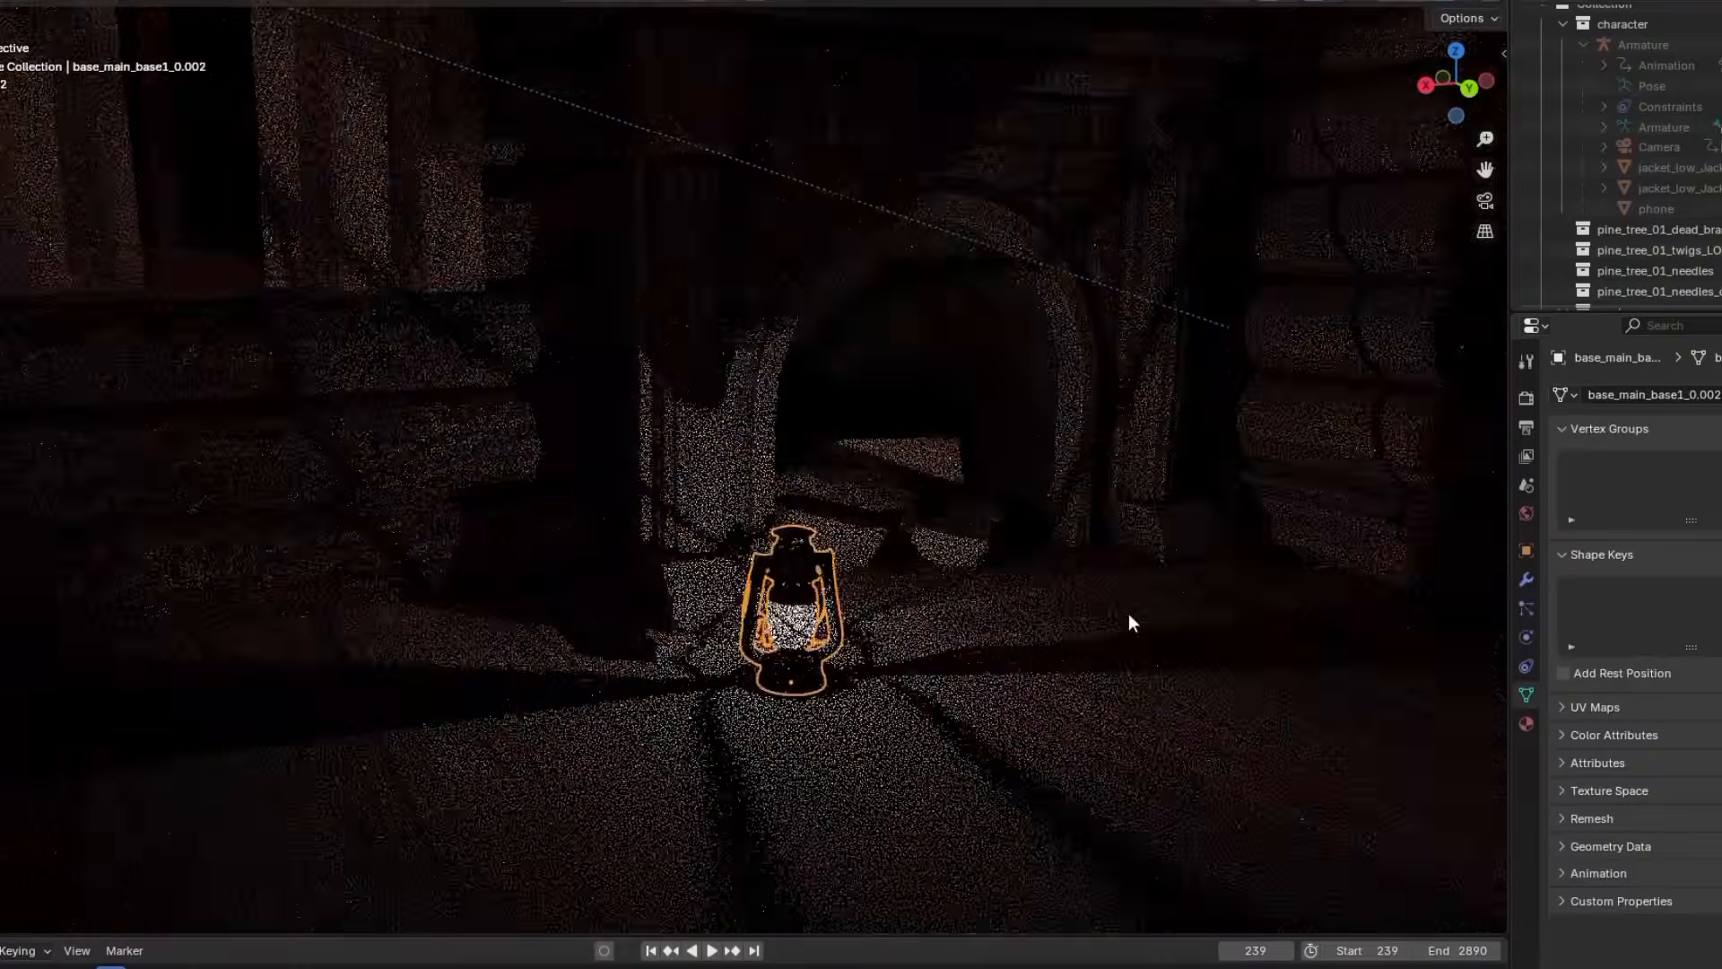
Move the lantern along its local Z axis near the fireplace
{"action": "key", "text": "g"}
{"action": "key", "text": "z"}
{"action": "key", "text": "z"}
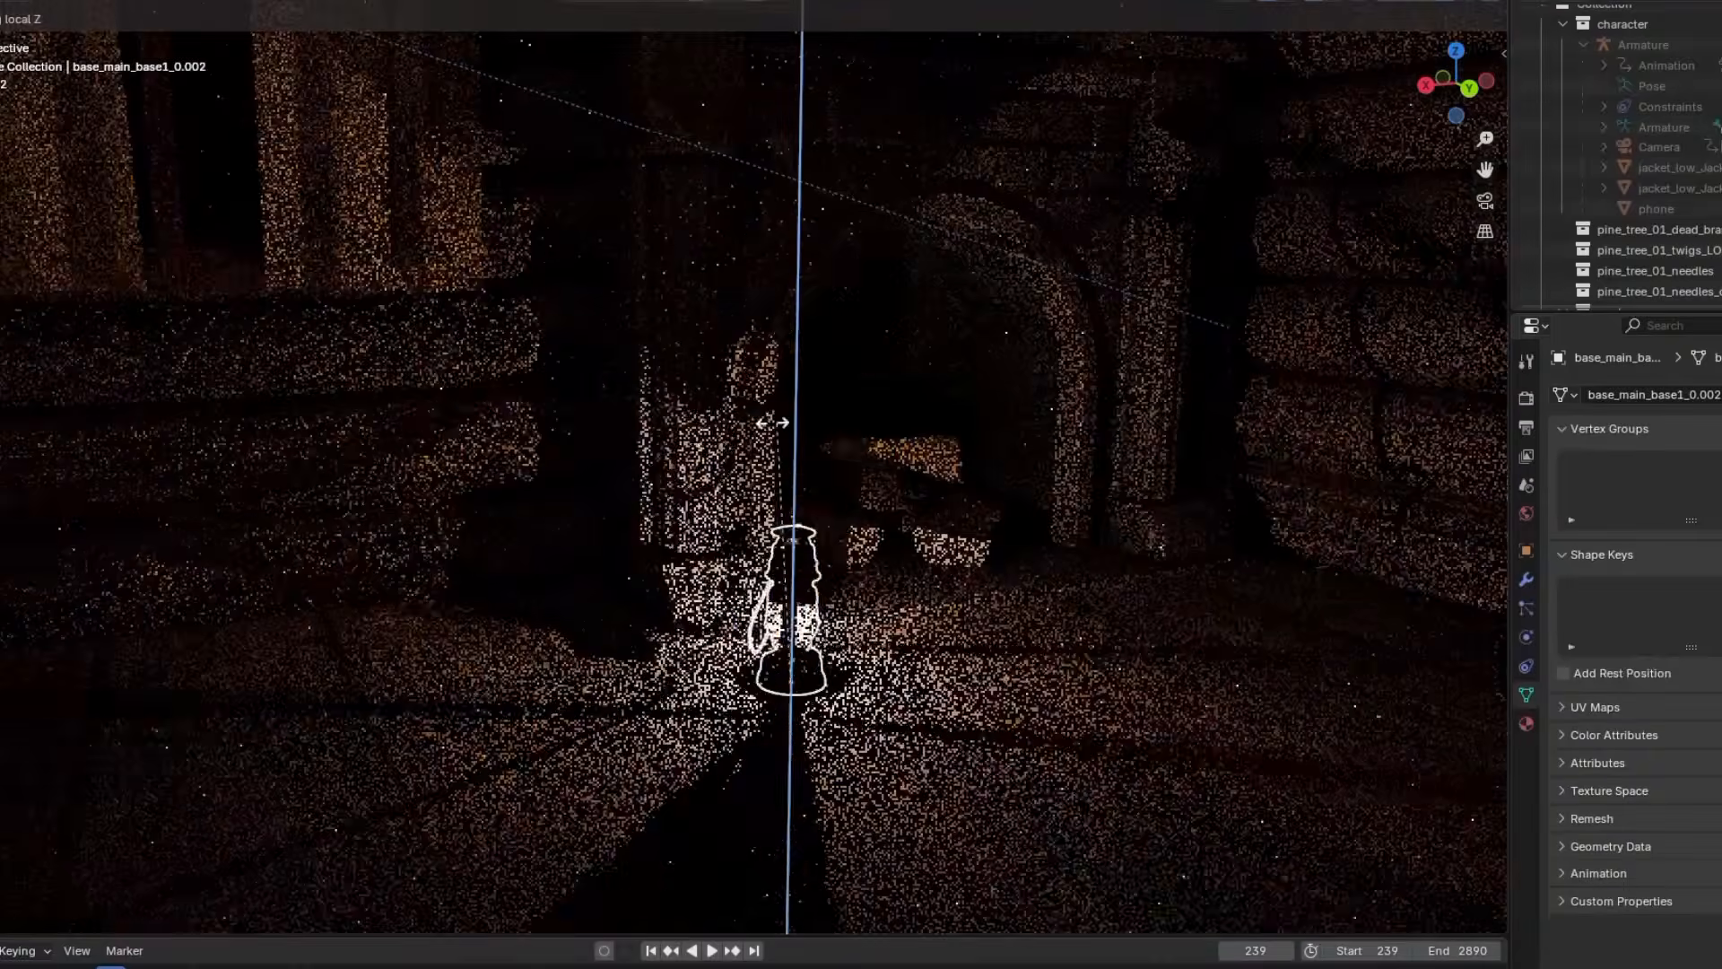
{"action": "left_click", "coordinate": [604, 642]}
Paint grime across the door's window pane using the Paint Hard brush with the dirt brush.png mask at 78 px
{"action": "middle_click_drag", "start_coordinate": [452, 434], "coordinate": [814, 439]}
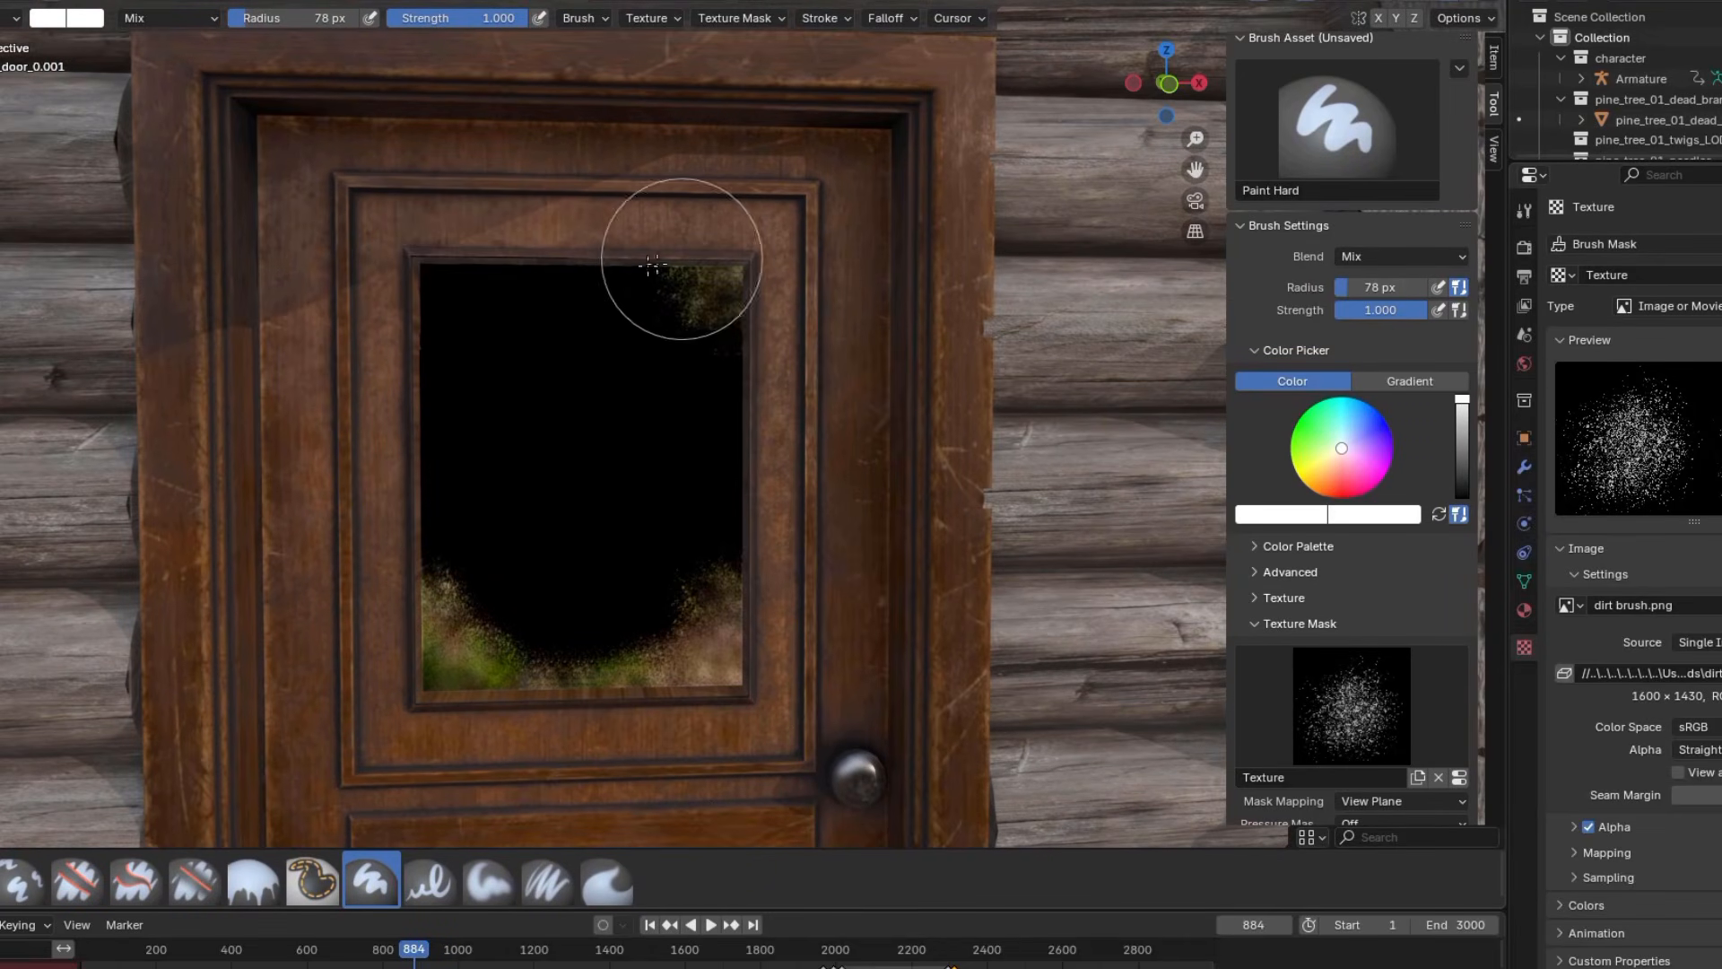
{"action": "left_click_drag", "start_coordinate": [660, 561], "coordinate": [719, 281]}
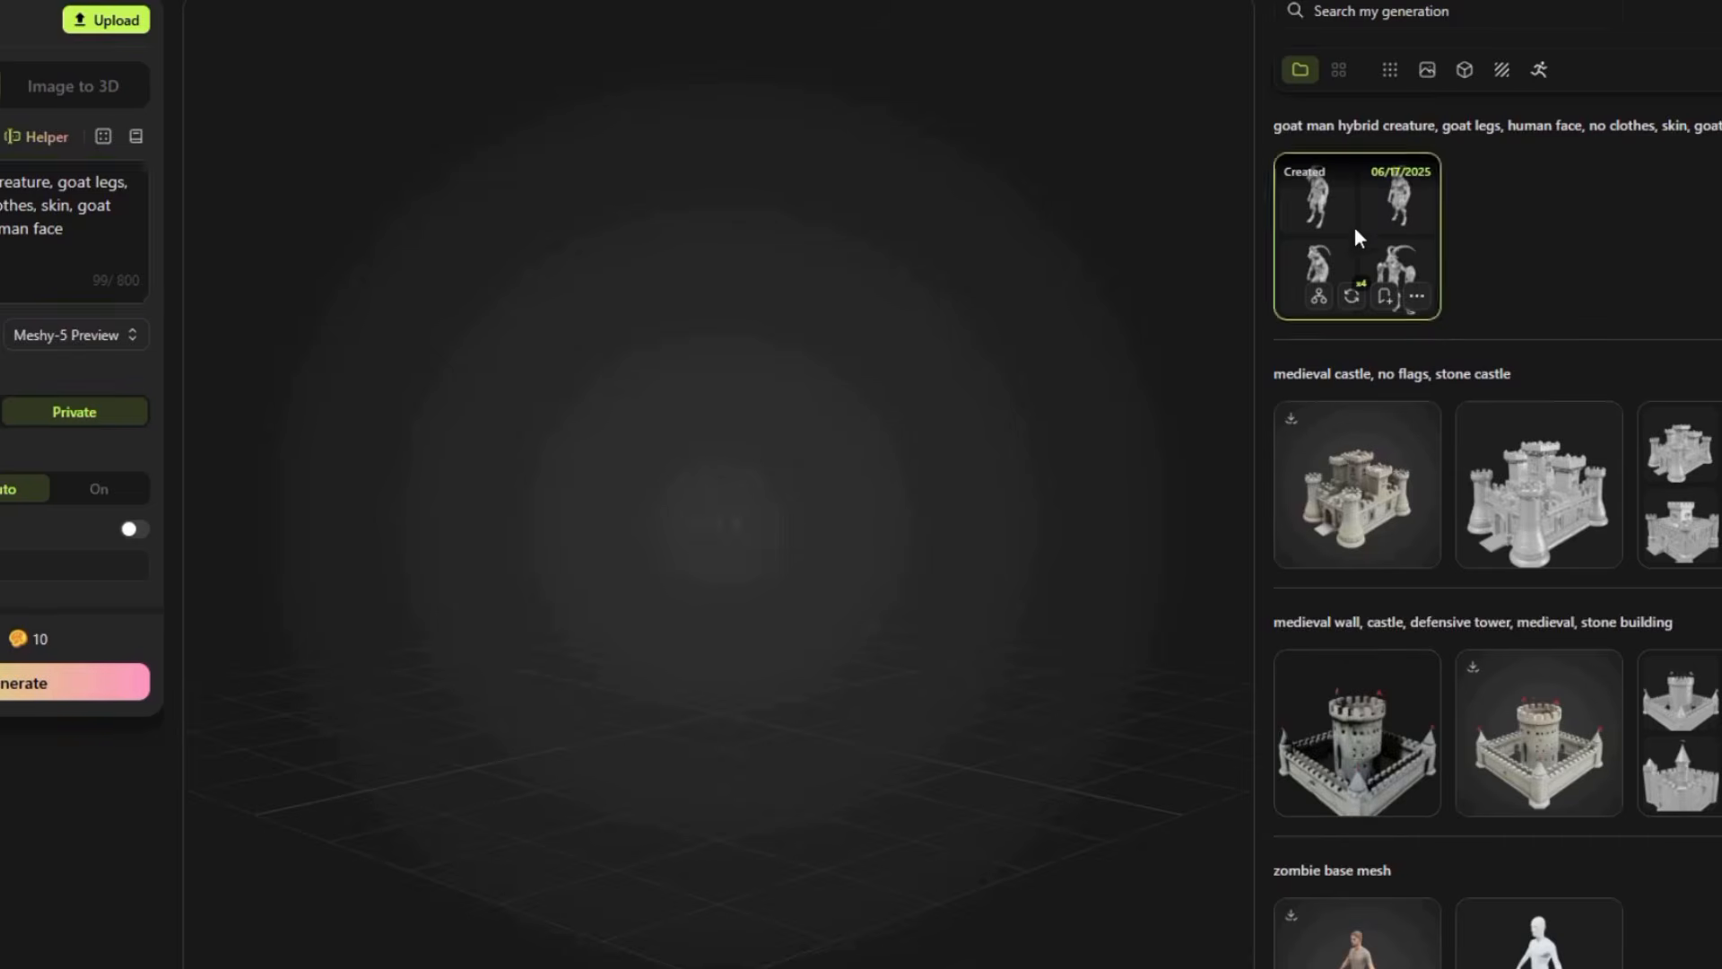
Open the goat man hybrid creature generation in Meshy and pick a draft to continue with
{"action": "left_click", "coordinate": [1356, 230]}
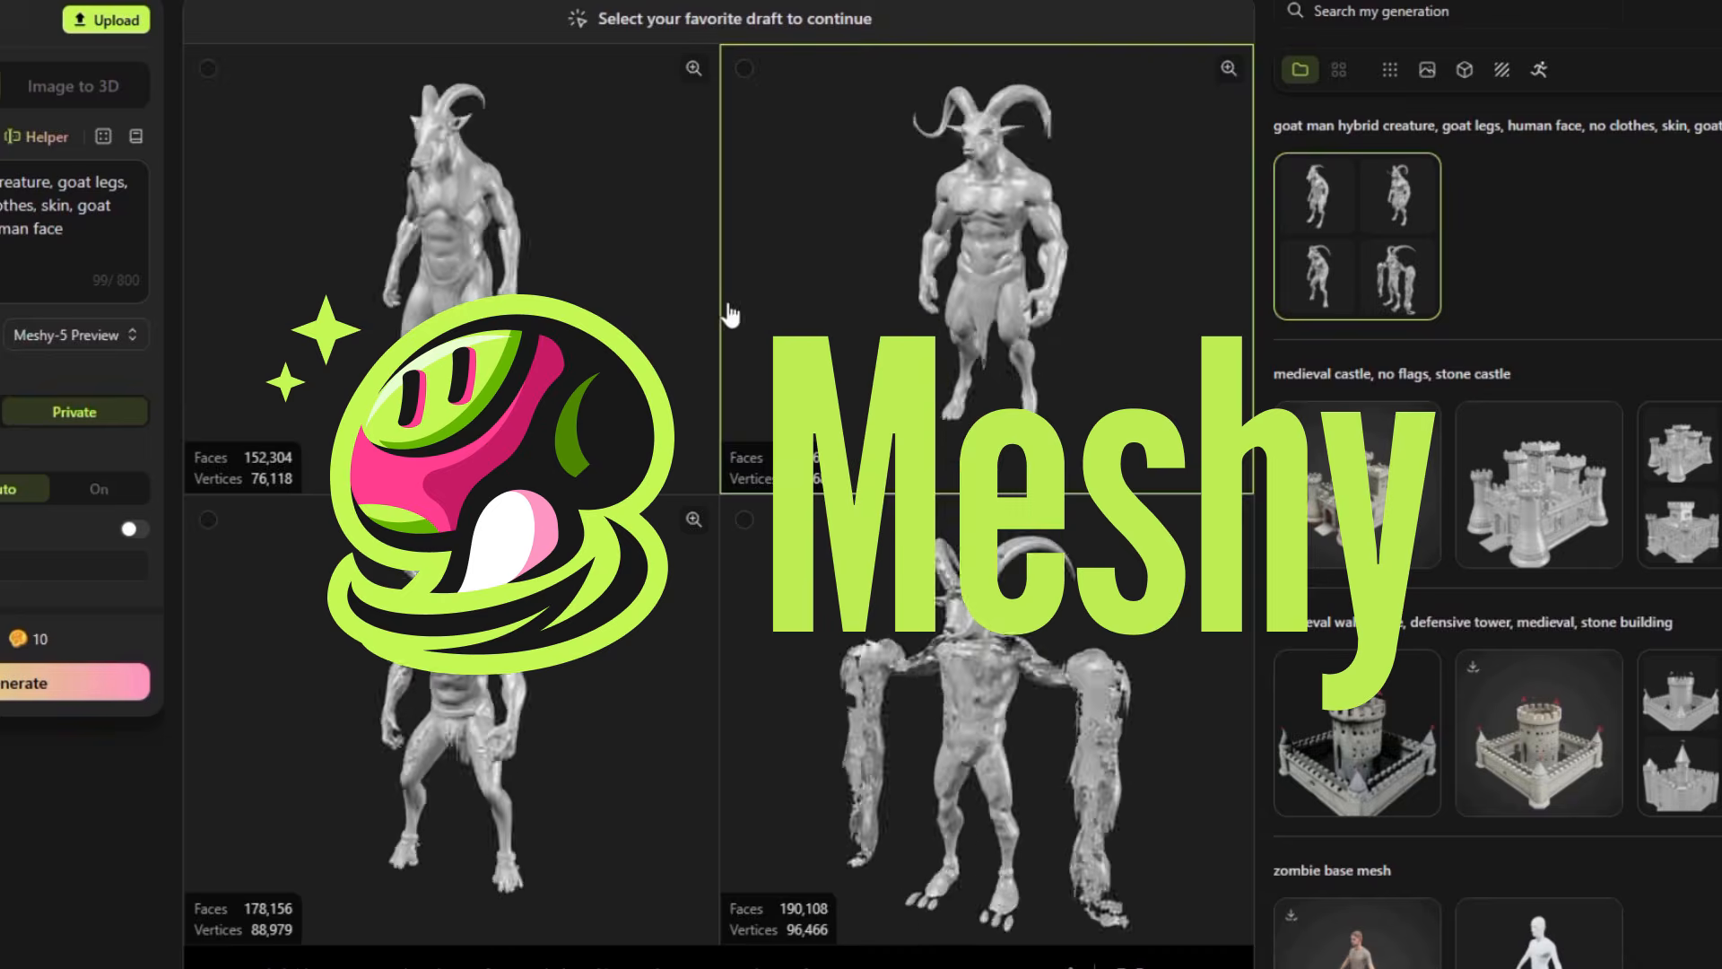
{"action": "left_click", "coordinate": [261, 263]}
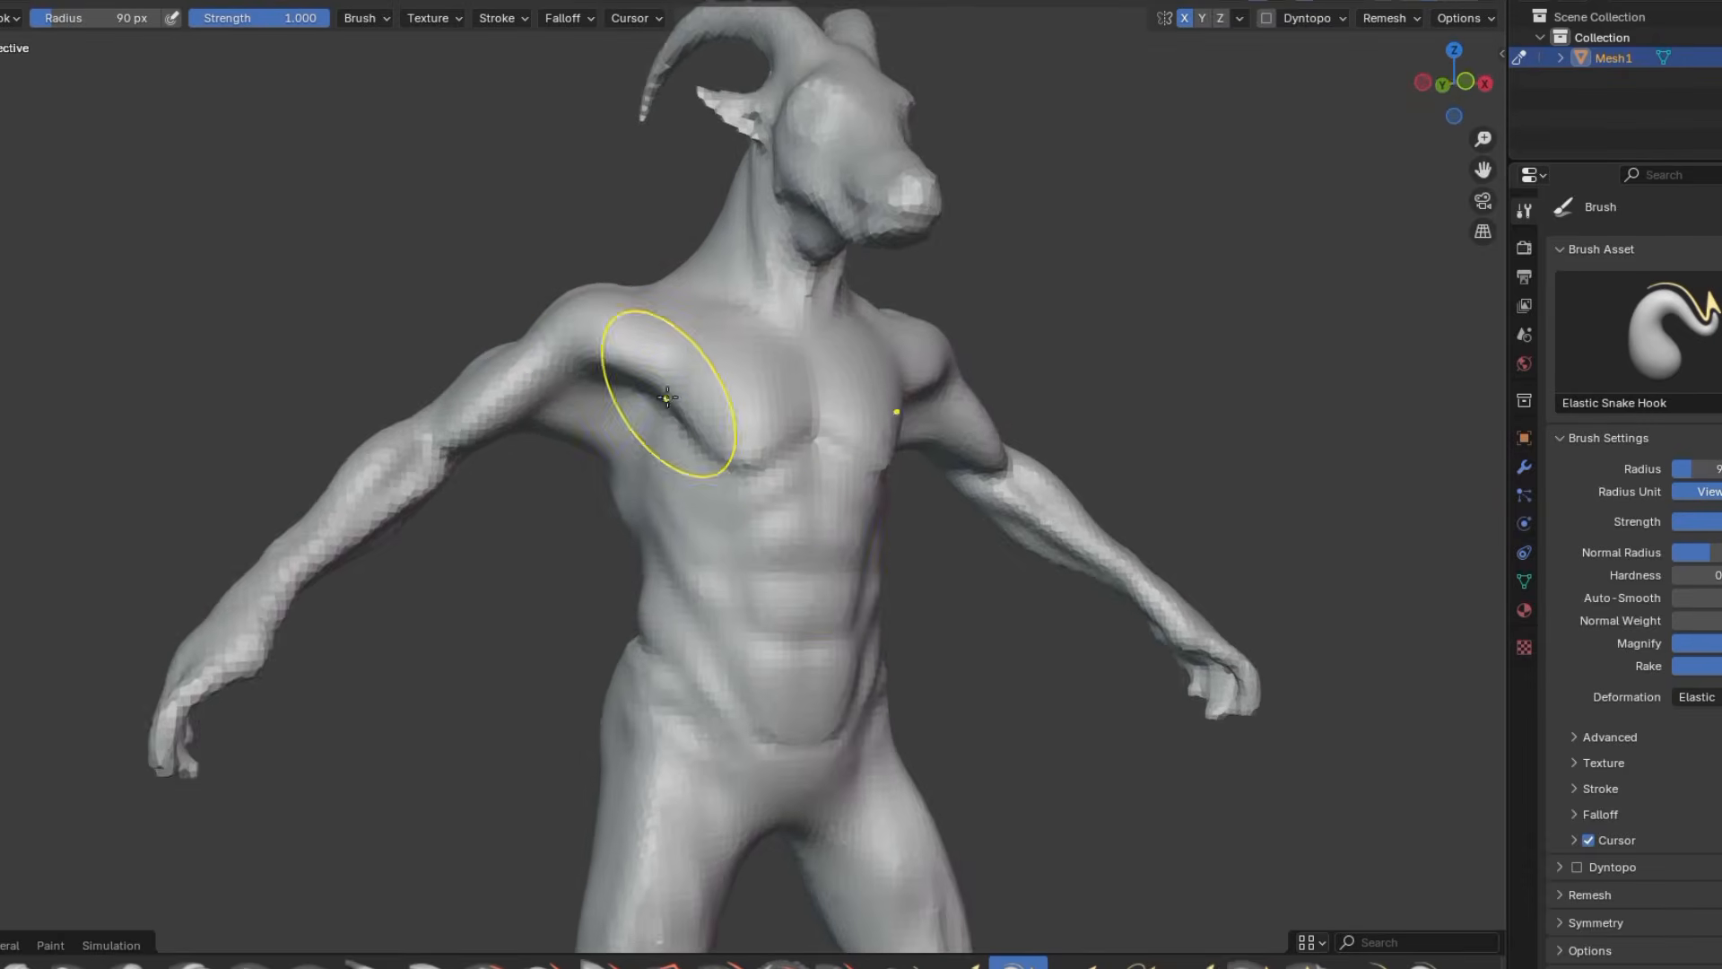
Reshape the goat man's armpit and side of the chest in Blender with the Elastic Snake Hook brush
{"action": "scroll", "coordinate": [577, 481], "scroll_direction": "up", "scroll_amount": 5}
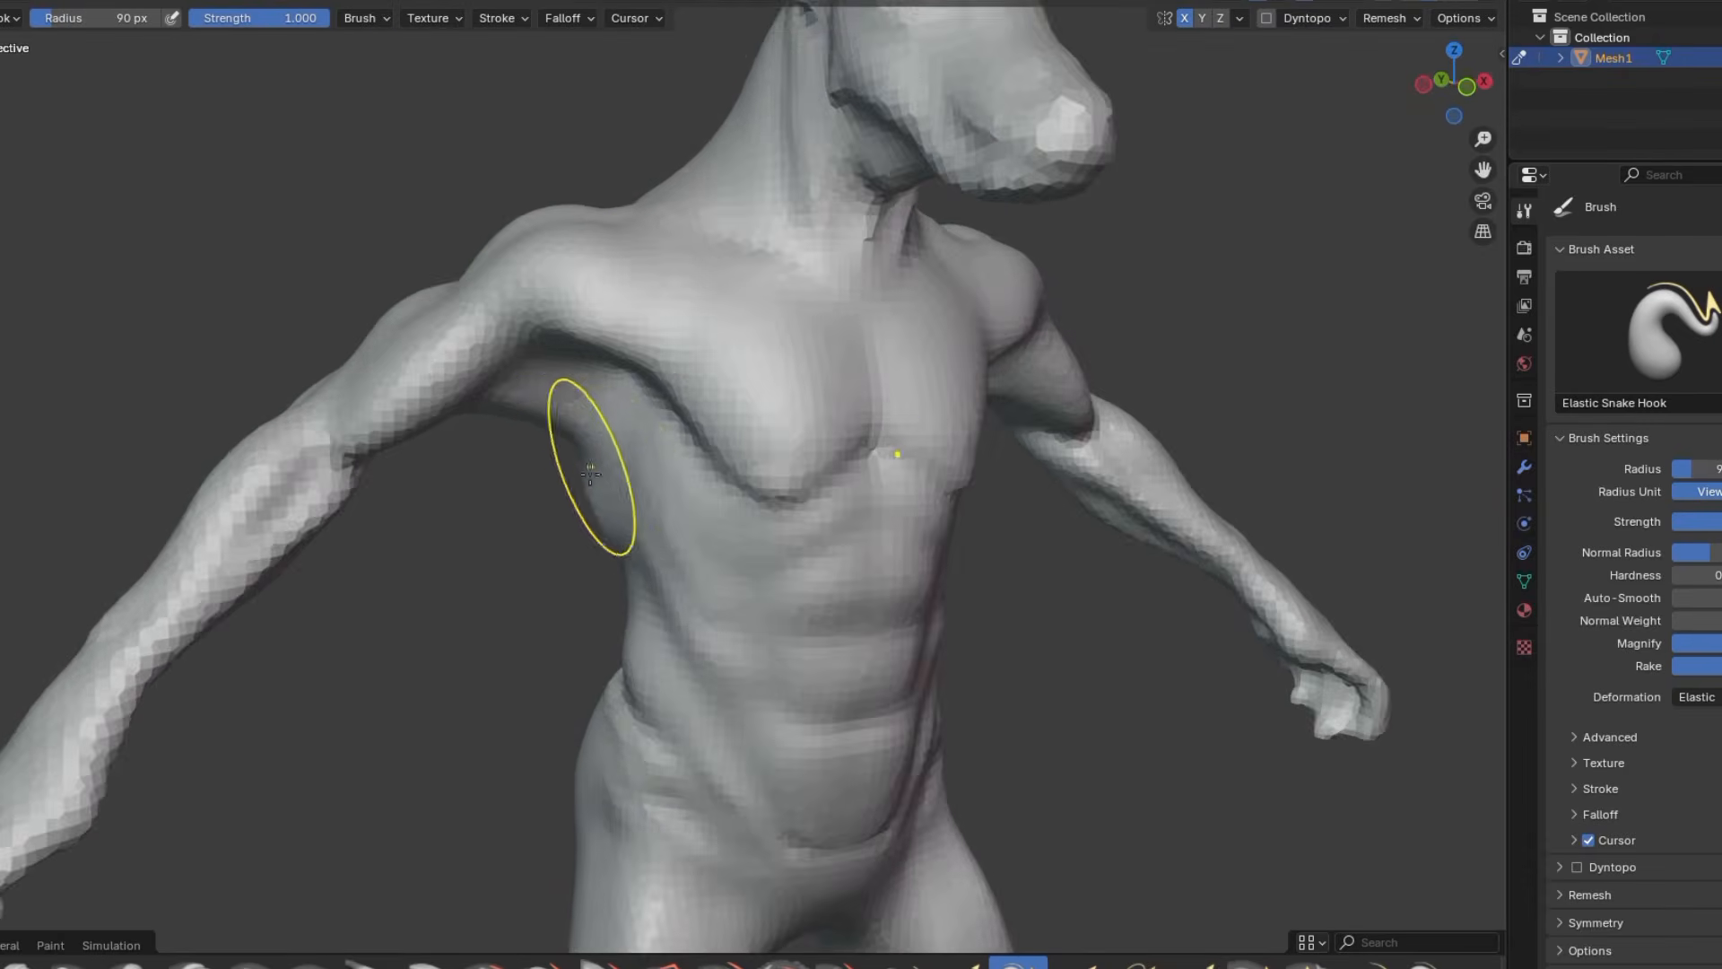
{"action": "left_click_drag", "start_coordinate": [617, 362], "coordinate": [592, 385]}
{"action": "middle_click_drag", "start_coordinate": [592, 386], "coordinate": [796, 380]}
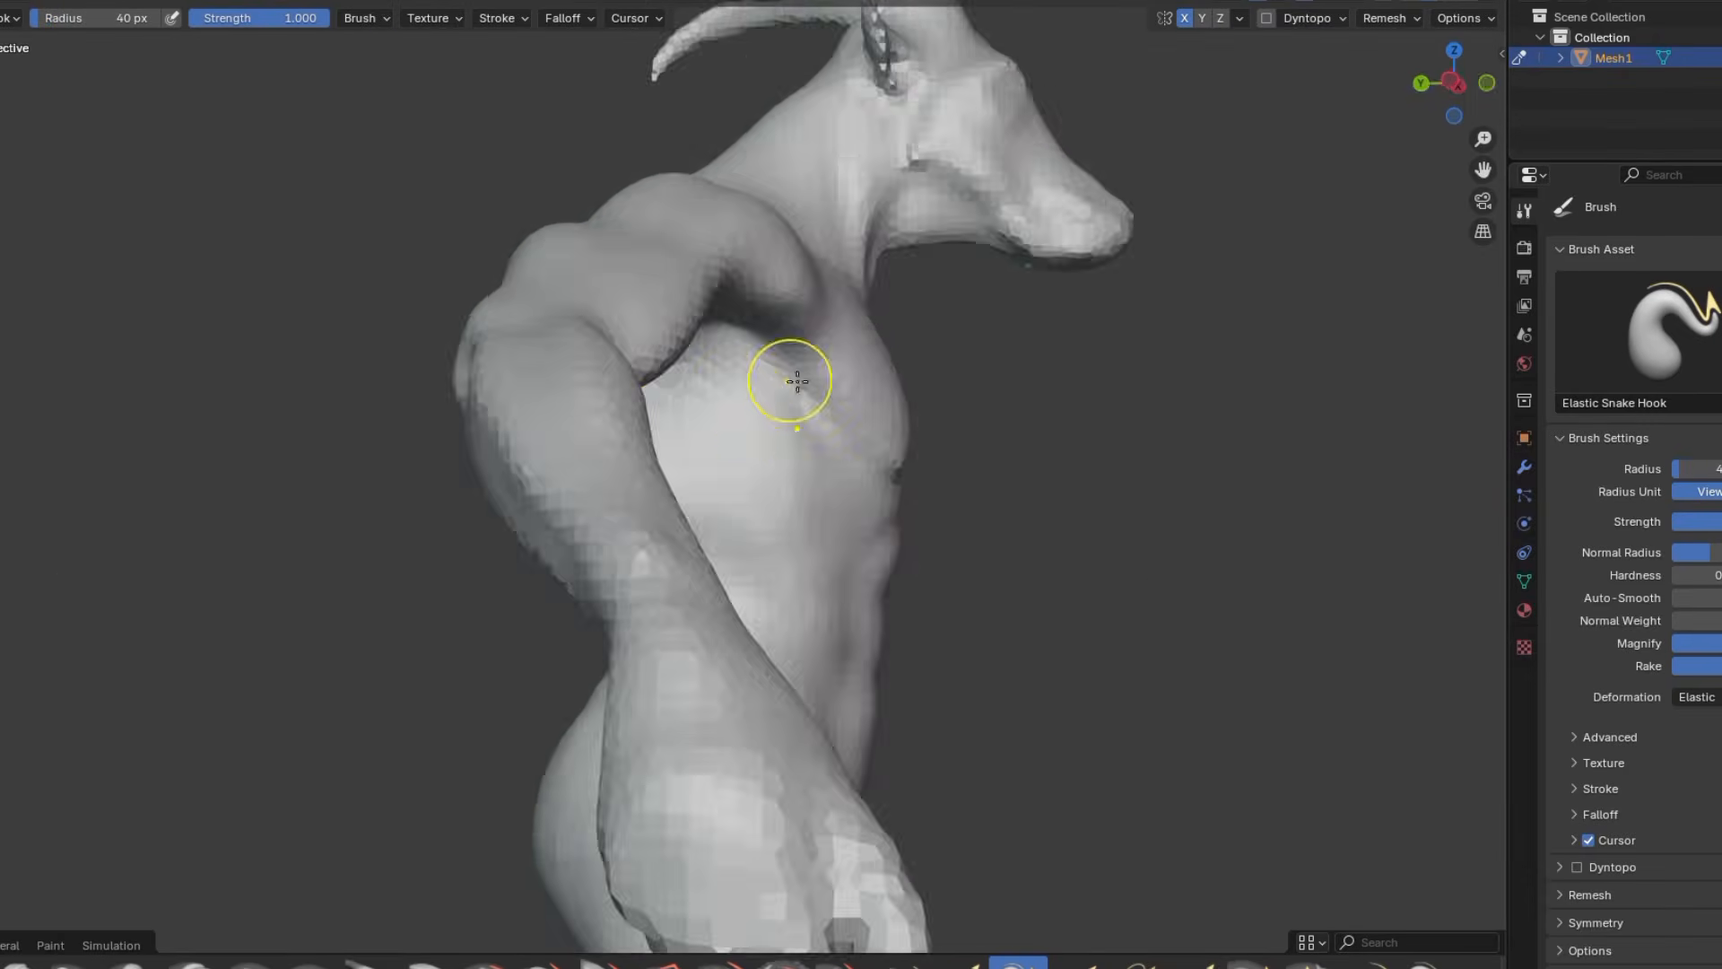
{"action": "mouse_move", "coordinate": [431, 376]}
{"action": "middle_mouse_down"}
{"action": "mouse_move", "coordinate": [577, 385]}
{"action": "mouse_move", "coordinate": [604, 444]}
{"action": "middle_mouse_up"}
Set the Elastic Snake Hook radius to 67 px and continue reshaping the goat man's upper body
{"action": "key", "text": "f"}
{"action": "left_click", "coordinate": [603, 450]}
{"action": "left_click_drag", "start_coordinate": [604, 449], "coordinate": [637, 466]}
{"action": "middle_click_drag", "start_coordinate": [879, 449], "coordinate": [747, 396]}
{"action": "scroll", "coordinate": [747, 397], "scroll_direction": "down", "scroll_amount": 3}
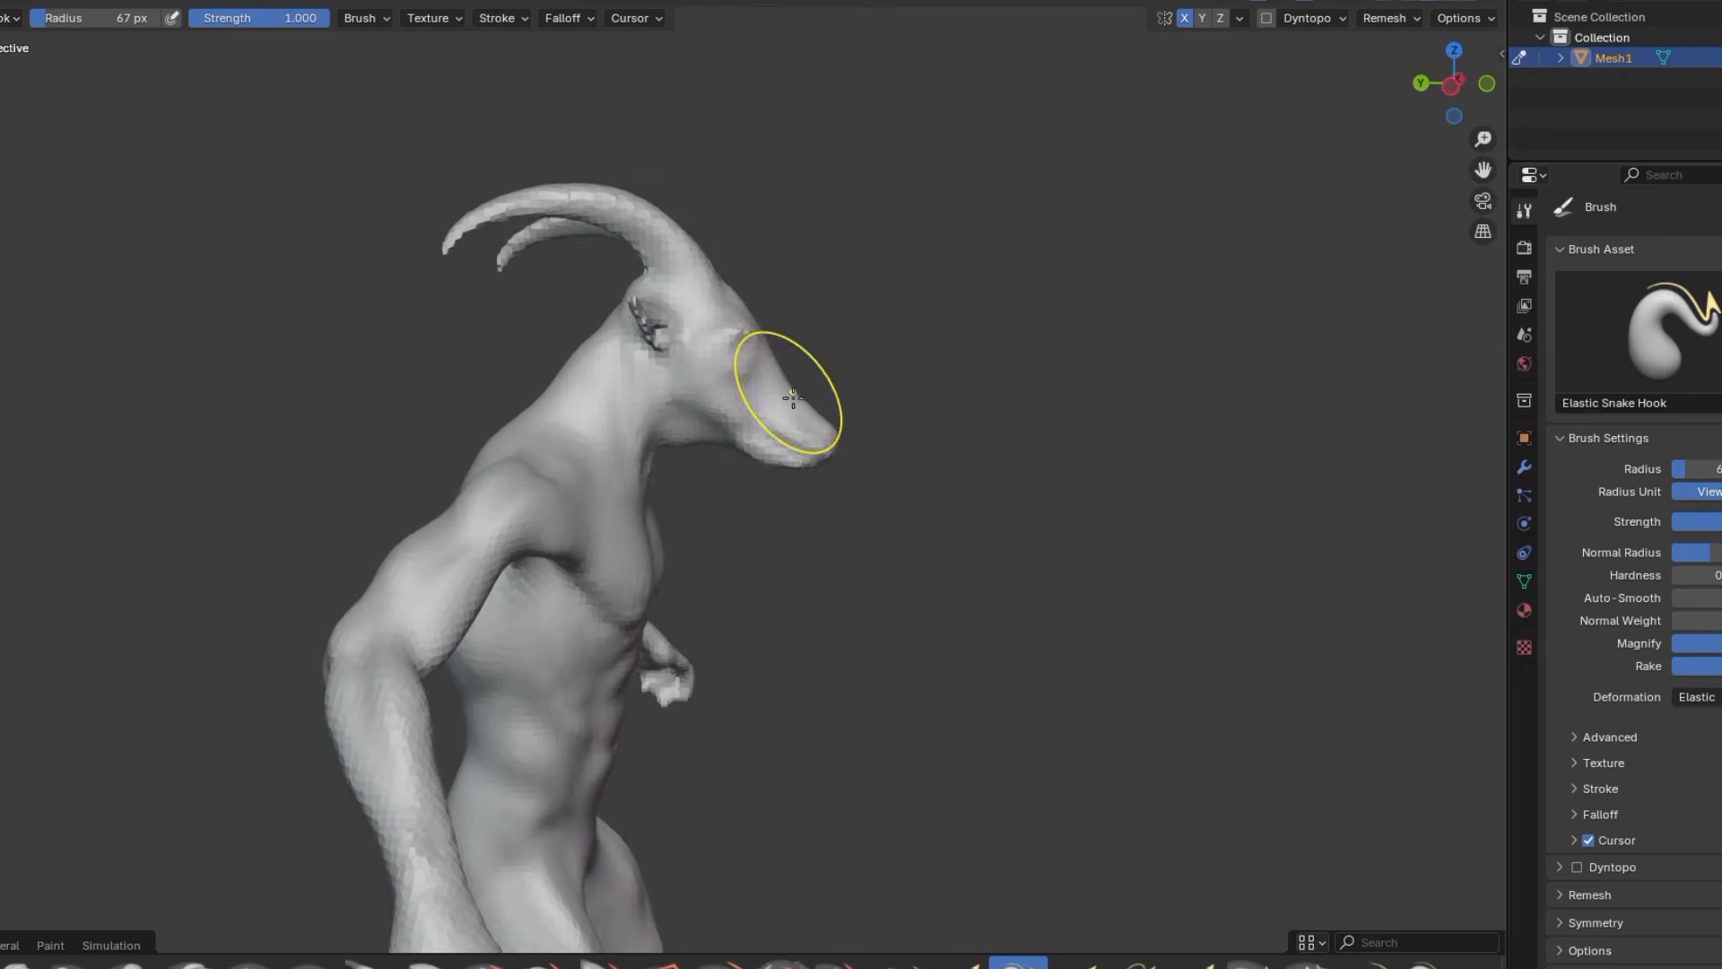
Reshape the goat man's snout and jaw with the Elastic Snake Hook brush, checking the whole figure from several sides
{"action": "scroll", "coordinate": [793, 398], "scroll_direction": "up", "scroll_amount": 2}
{"action": "mouse_move", "coordinate": [793, 397]}
{"action": "middle_mouse_down"}
{"action": "mouse_move", "coordinate": [738, 394]}
{"action": "mouse_move", "coordinate": [762, 421]}
{"action": "middle_mouse_up"}
{"action": "left_click_drag", "start_coordinate": [812, 457], "coordinate": [795, 503]}
{"action": "mouse_move", "coordinate": [759, 477]}
{"action": "middle_mouse_down"}
{"action": "mouse_move", "coordinate": [727, 489]}
{"action": "mouse_move", "coordinate": [648, 444]}
{"action": "mouse_move", "coordinate": [750, 454]}
{"action": "mouse_move", "coordinate": [527, 473]}
{"action": "middle_mouse_up"}
{"action": "scroll", "coordinate": [719, 568], "scroll_direction": "down", "scroll_amount": 6}
{"action": "middle_click_drag", "start_coordinate": [718, 569], "coordinate": [735, 498]}
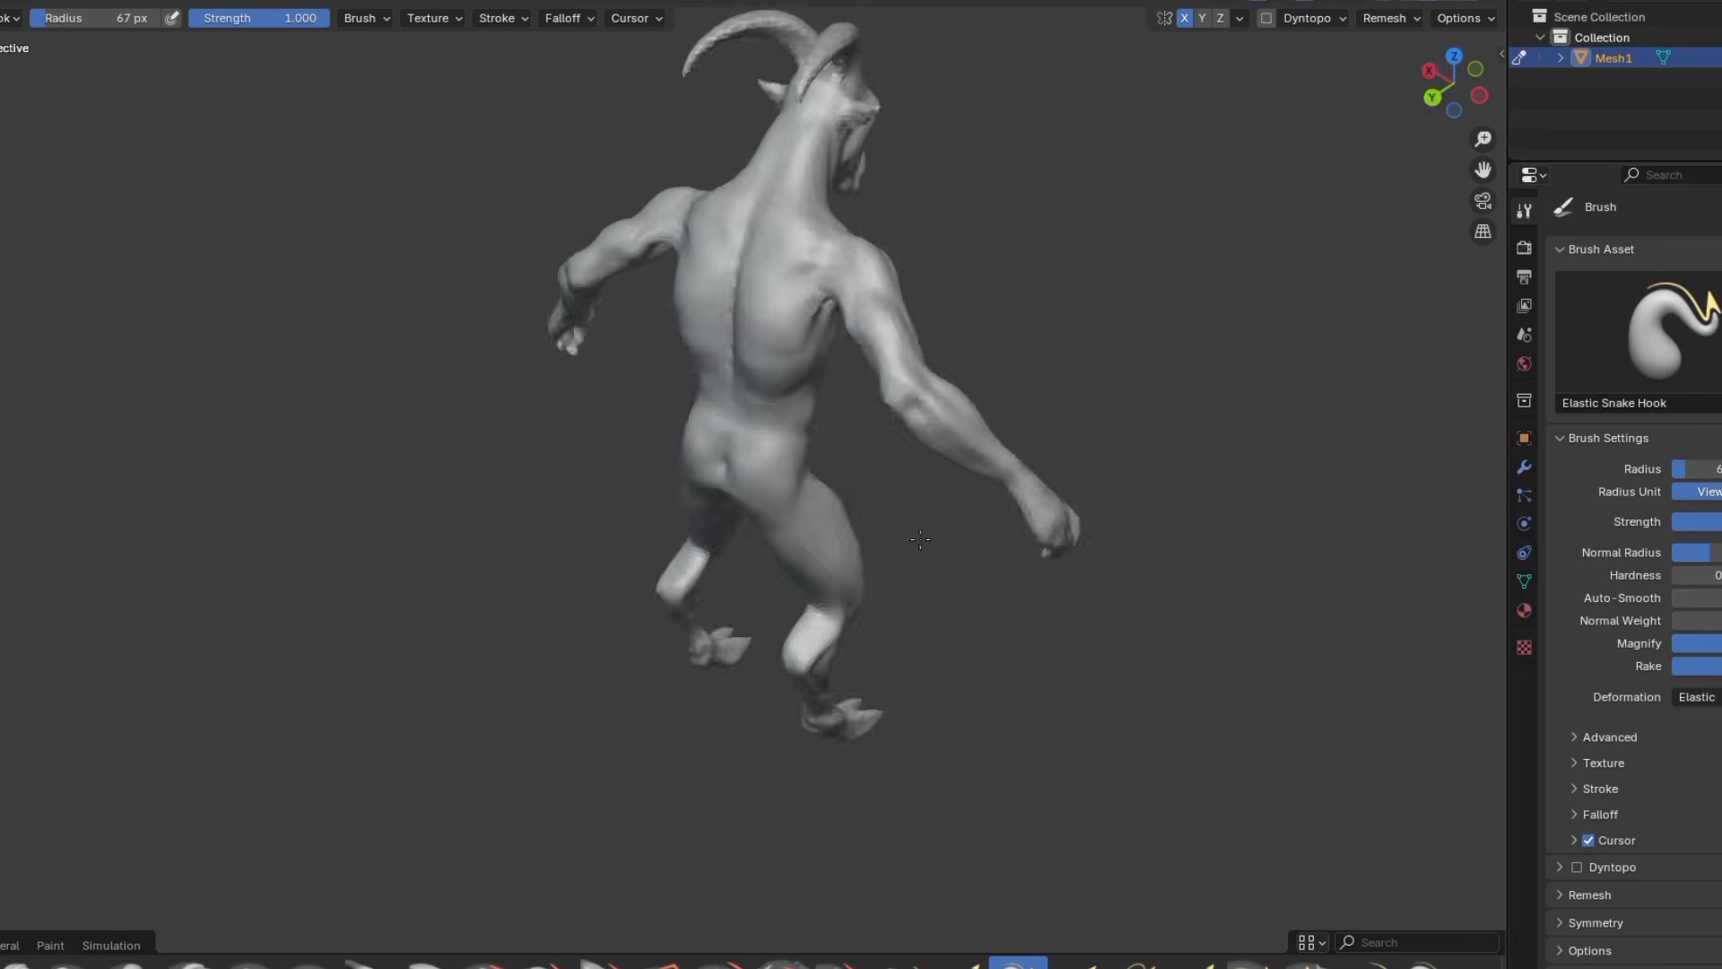
{"action": "mouse_move", "coordinate": [834, 591]}
{"action": "middle_mouse_down"}
{"action": "mouse_move", "coordinate": [722, 224]}
{"action": "mouse_move", "coordinate": [682, 288]}
{"action": "mouse_move", "coordinate": [709, 358]}
{"action": "middle_mouse_up"}
{"action": "scroll", "coordinate": [714, 199], "scroll_direction": "up", "scroll_amount": 4}
{"action": "scroll", "coordinate": [708, 186], "scroll_direction": "down", "scroll_amount": 5}
{"action": "scroll", "coordinate": [709, 359], "scroll_direction": "up", "scroll_amount": 5}
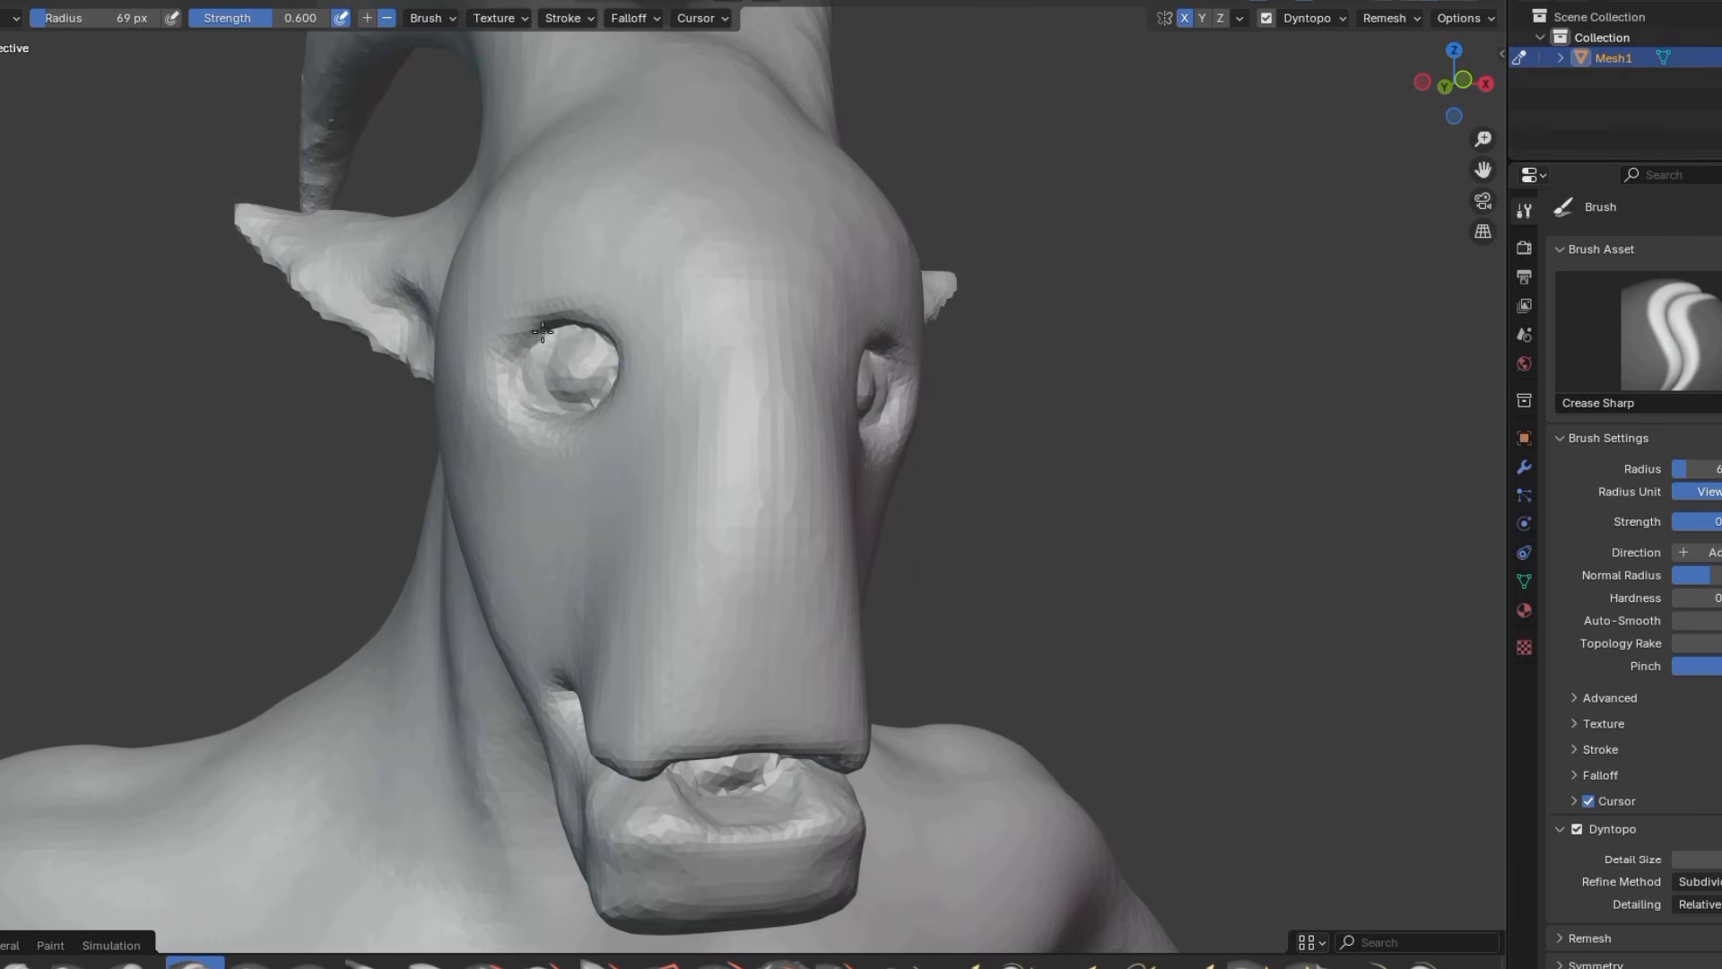
Blend the skin texture on the goat man's head and upper body with the Smear brush at 104 px and 0.600 strength
{"action": "scroll", "coordinate": [575, 311], "scroll_direction": "down", "scroll_amount": 3}
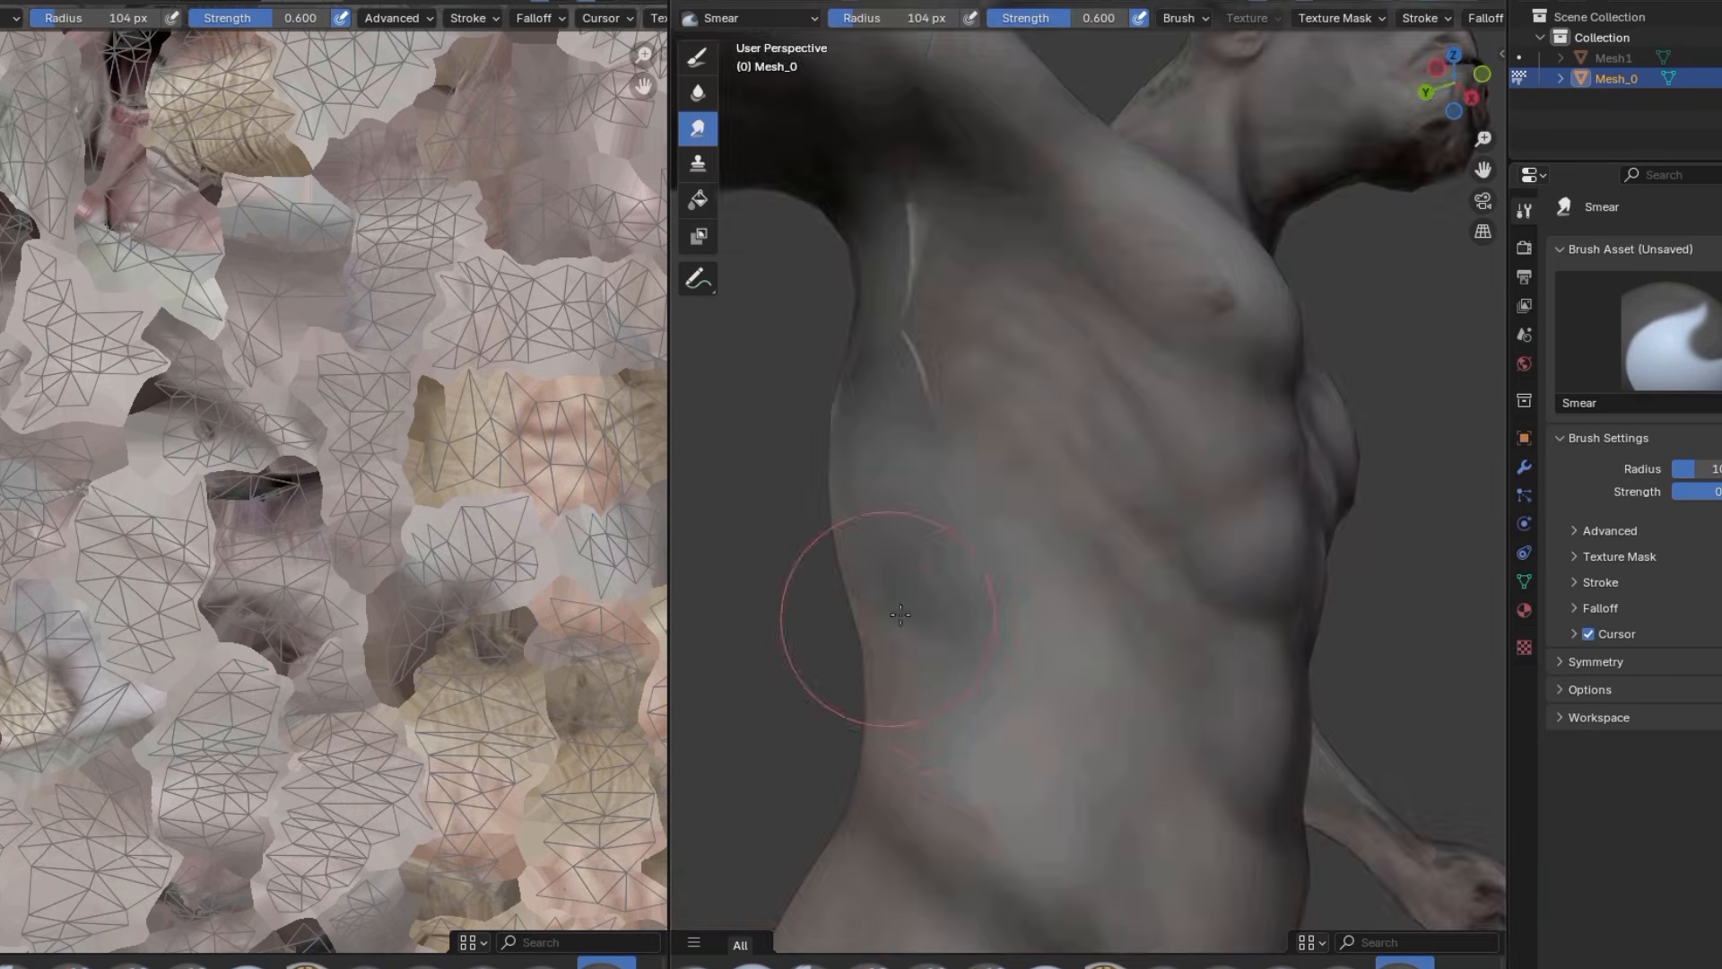
{"action": "mouse_move", "coordinate": [826, 615]}
{"action": "middle_mouse_down"}
{"action": "mouse_move", "coordinate": [1019, 251]}
{"action": "mouse_move", "coordinate": [800, 273]}
{"action": "mouse_move", "coordinate": [1103, 588]}
{"action": "mouse_move", "coordinate": [1292, 657]}
{"action": "middle_mouse_up"}
{"action": "scroll", "coordinate": [1103, 588], "scroll_direction": "down", "scroll_amount": 4}
{"action": "scroll", "coordinate": [1103, 588], "scroll_direction": "up", "scroll_amount": 4}
{"action": "middle_click_drag", "start_coordinate": [1298, 398], "coordinate": [1212, 350], "text": "shift"}
{"action": "scroll", "coordinate": [1212, 350], "scroll_direction": "up", "scroll_amount": 1}
{"action": "scroll", "coordinate": [1169, 212], "scroll_direction": "down", "scroll_amount": 4}
{"action": "mouse_move", "coordinate": [951, 242]}
{"action": "middle_mouse_down"}
{"action": "mouse_move", "coordinate": [1115, 292]}
{"action": "mouse_move", "coordinate": [1084, 498]}
{"action": "middle_mouse_up"}
{"action": "scroll", "coordinate": [1084, 498], "scroll_direction": "up", "scroll_amount": 5}
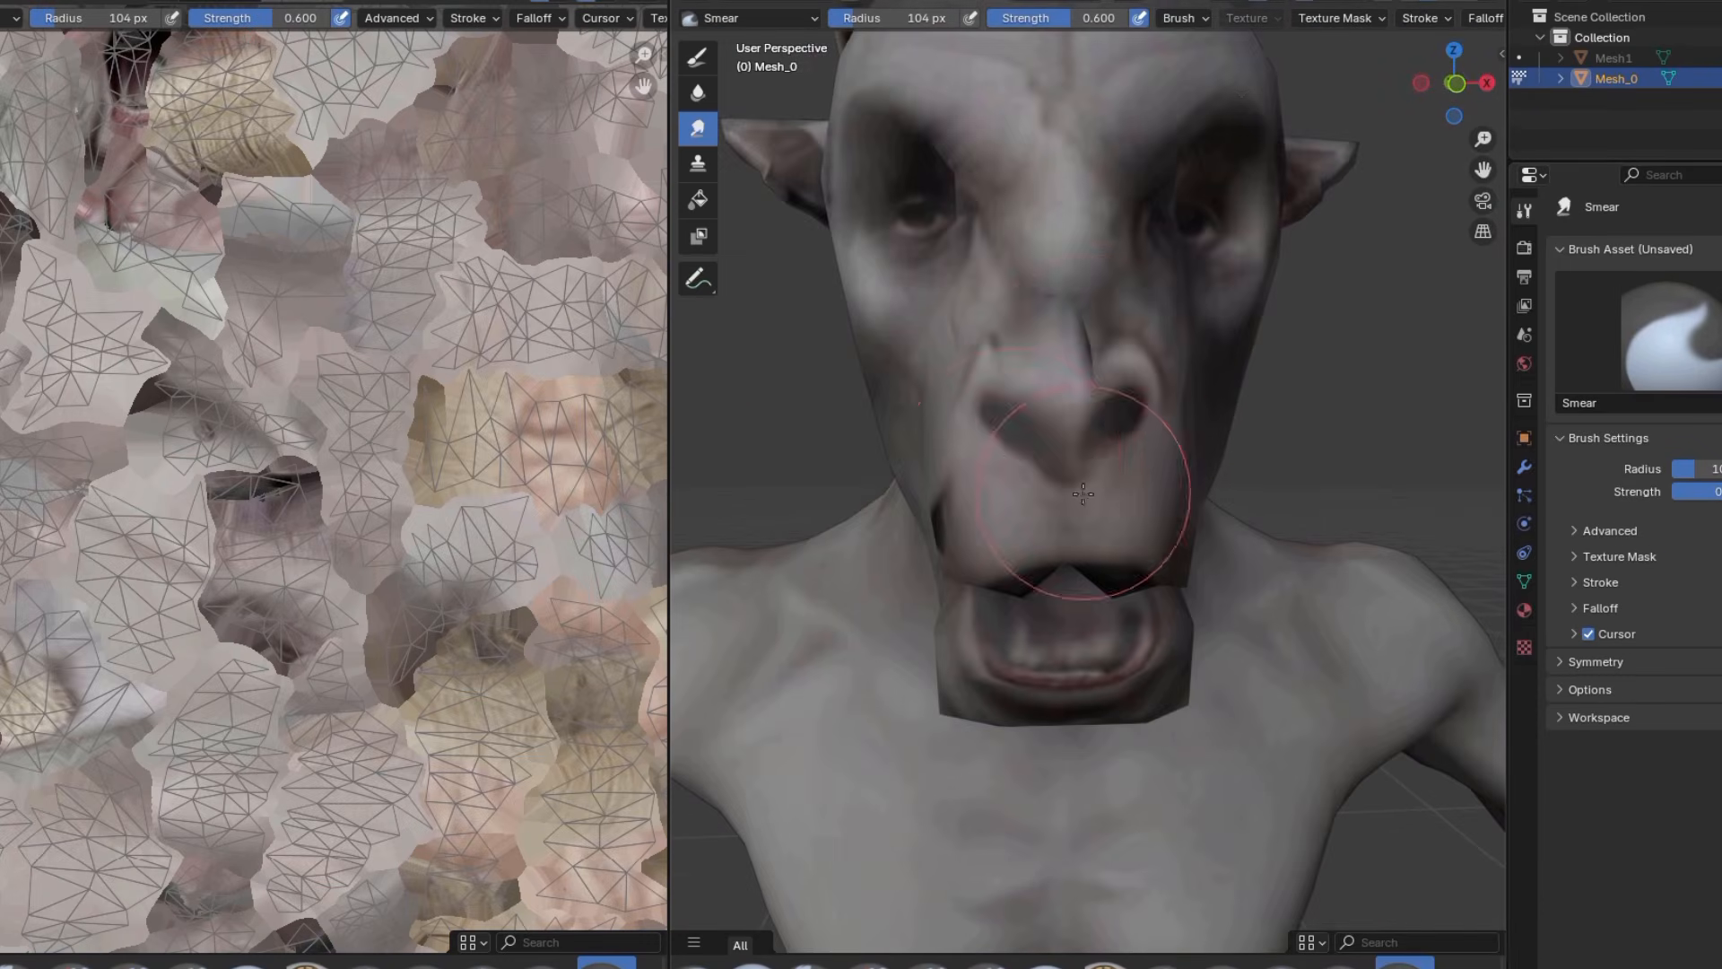
Smear the skin texture around the goat man's nostrils, muzzle and upper lip to blend the features
{"action": "left_click_drag", "start_coordinate": [1084, 498], "coordinate": [1141, 447]}
{"action": "scroll", "coordinate": [1087, 405], "scroll_direction": "down", "scroll_amount": 4}
{"action": "scroll", "coordinate": [1113, 391], "scroll_direction": "up", "scroll_amount": 3}
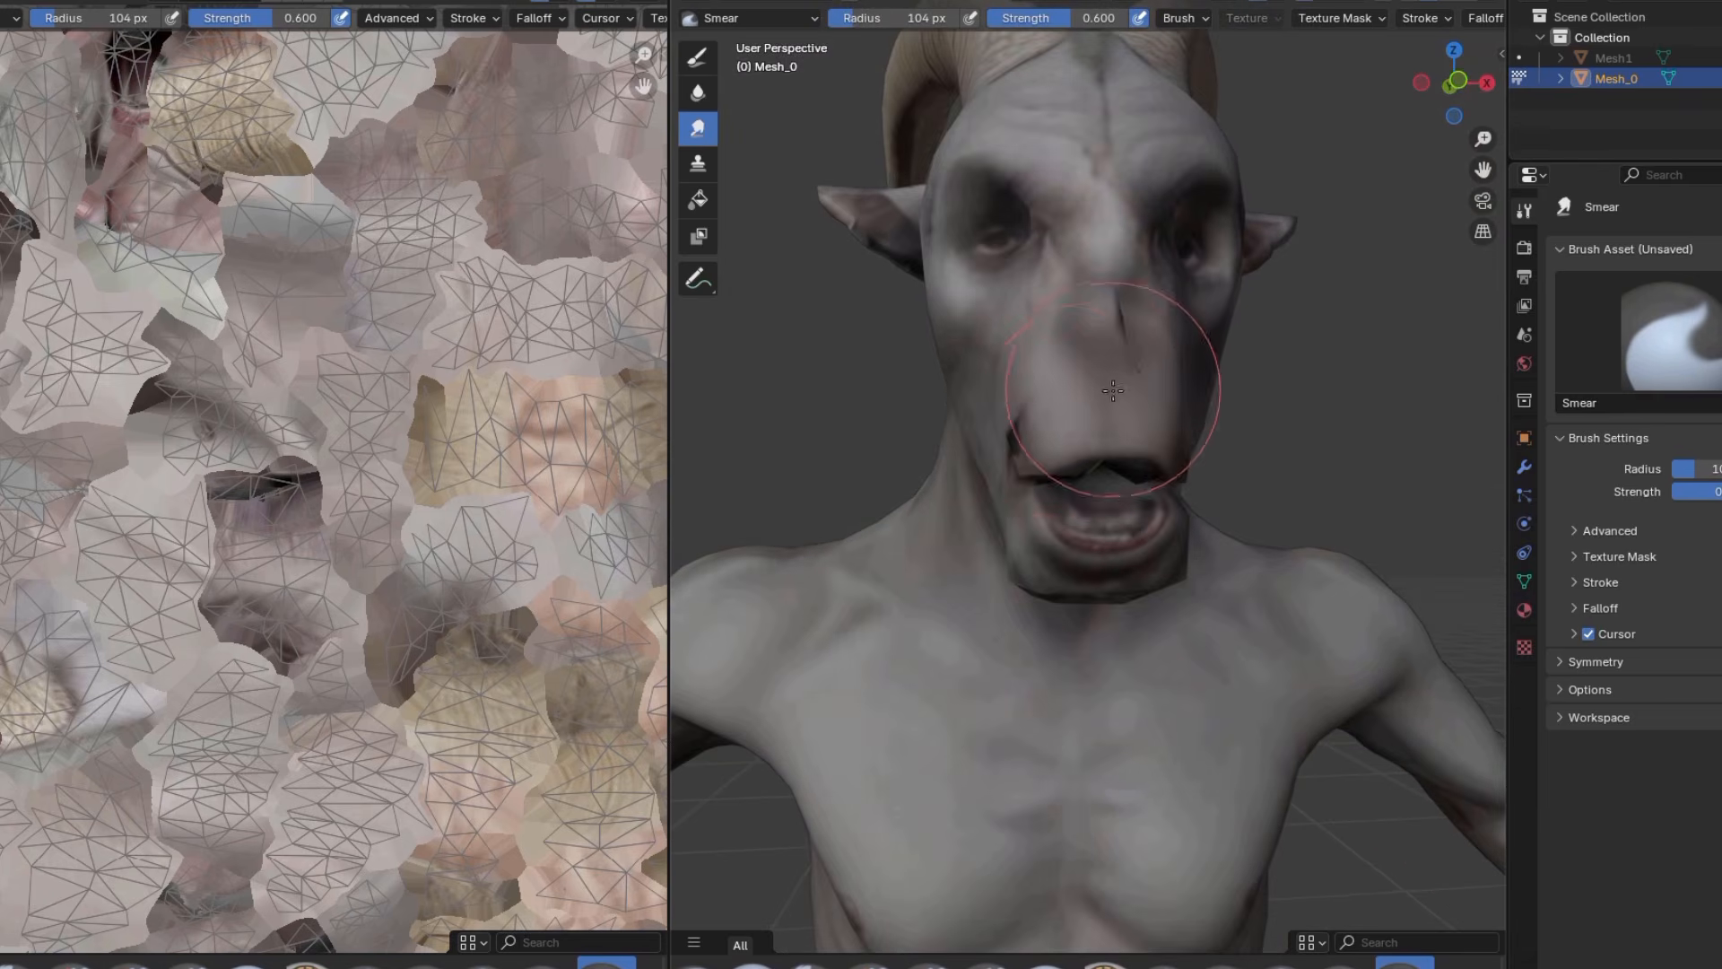
{"action": "middle_click_drag", "start_coordinate": [1020, 441], "coordinate": [1133, 452]}
{"action": "scroll", "coordinate": [1386, 359], "scroll_direction": "down", "scroll_amount": 2}
{"action": "scroll", "coordinate": [1332, 365], "scroll_direction": "up", "scroll_amount": 2}
{"action": "scroll", "coordinate": [1292, 350], "scroll_direction": "down", "scroll_amount": 2}
Smear the skin texture along the back of the goat man's neck and shoulders to soften the seams
{"action": "middle_click_drag", "start_coordinate": [1243, 193], "coordinate": [1290, 277]}
{"action": "scroll", "coordinate": [1290, 276], "scroll_direction": "up", "scroll_amount": 3}
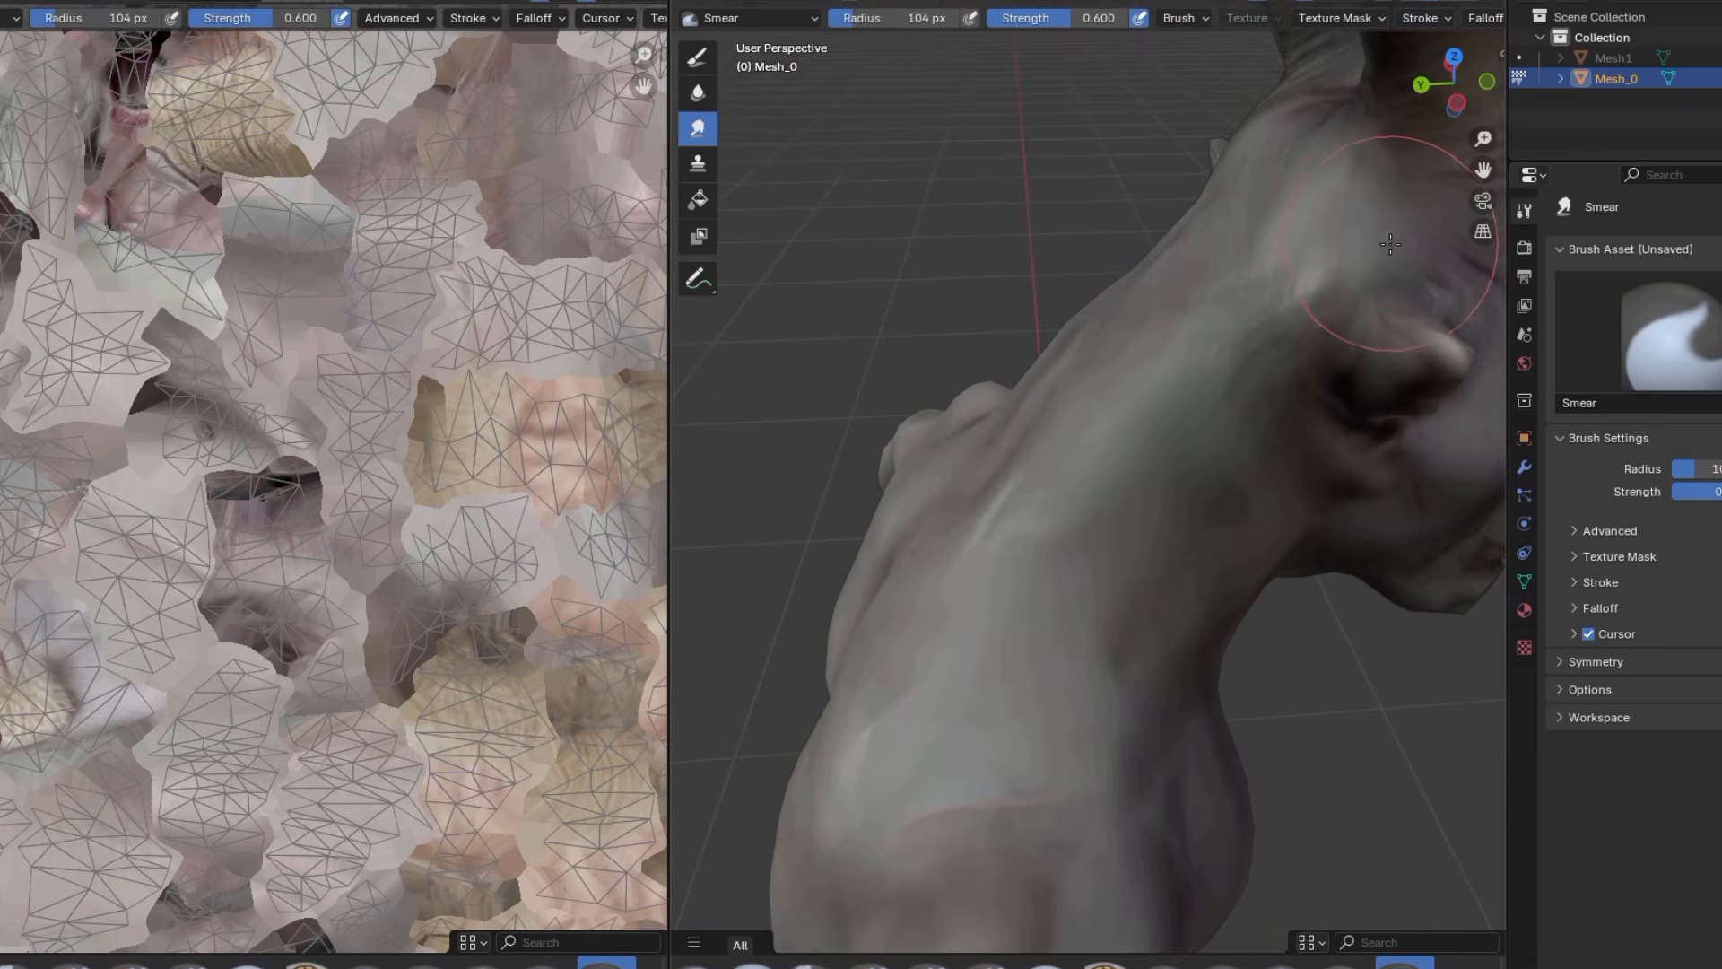
{"action": "middle_click_drag", "start_coordinate": [1391, 244], "coordinate": [1144, 658]}
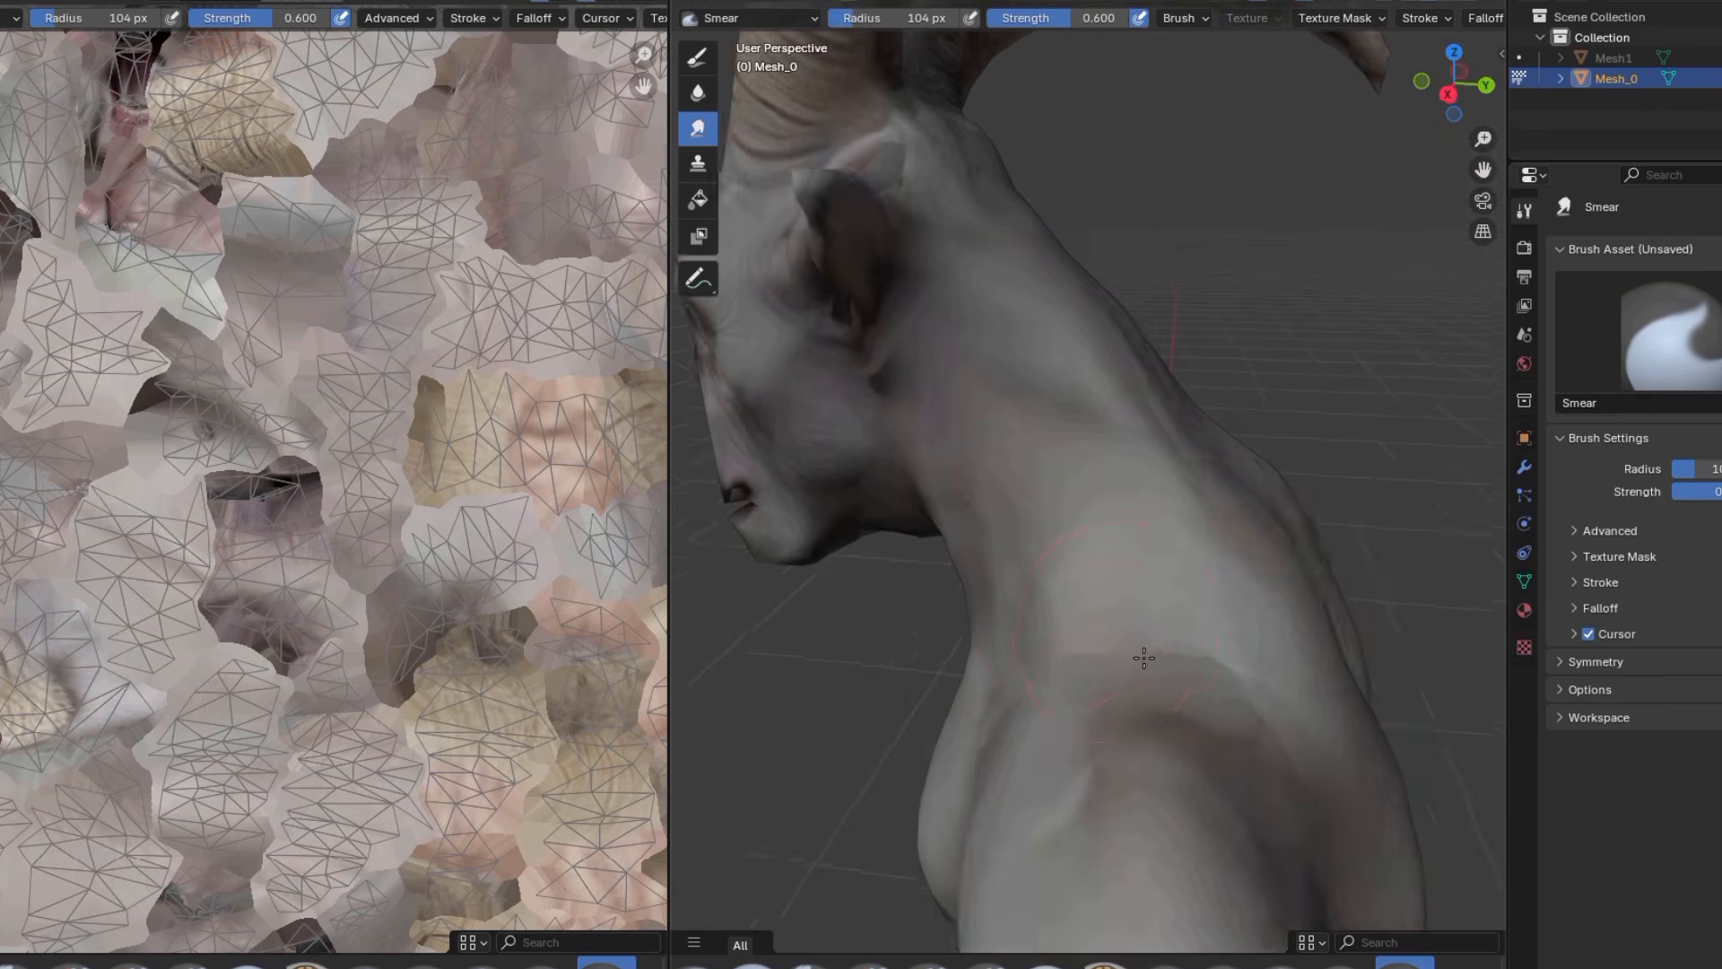
{"action": "scroll", "coordinate": [1289, 723], "scroll_direction": "down", "scroll_amount": 4}
{"action": "middle_click_drag", "start_coordinate": [1290, 722], "coordinate": [1041, 405]}
Smear the skin texture under the goat man's jaw and down the throat
{"action": "scroll", "coordinate": [1038, 365], "scroll_direction": "up", "scroll_amount": 3}
{"action": "scroll", "coordinate": [978, 595], "scroll_direction": "up", "scroll_amount": 3}
{"action": "middle_click_drag", "start_coordinate": [968, 545], "coordinate": [817, 619]}
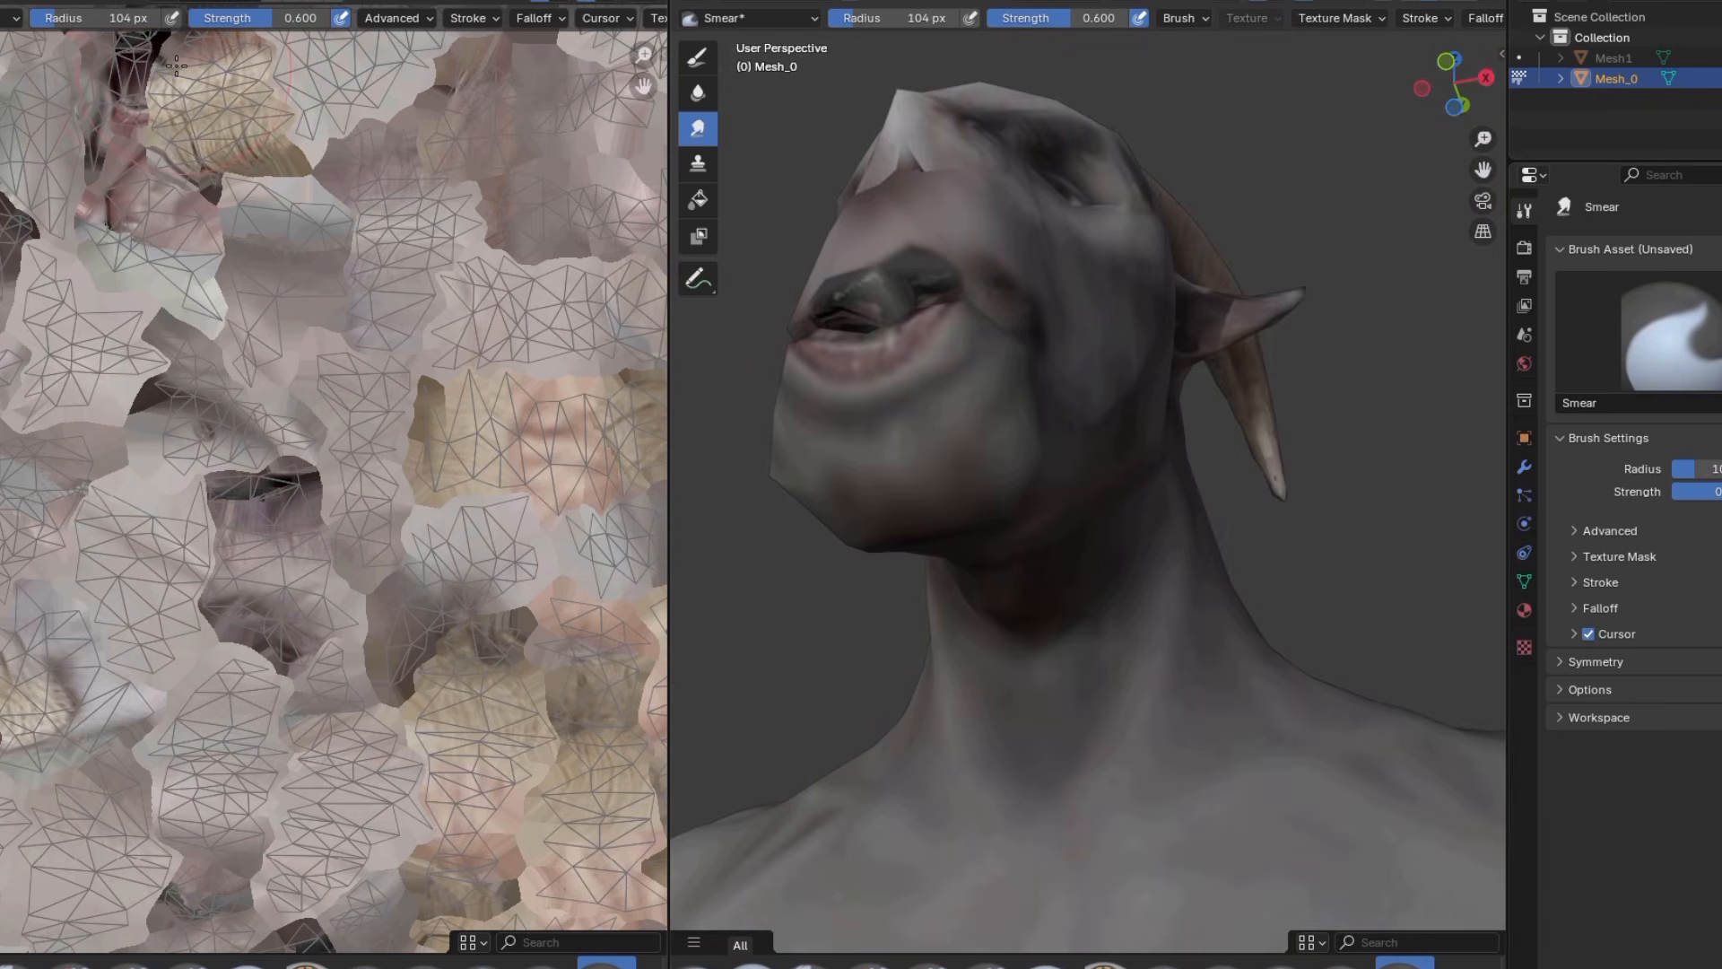
{"action": "left_click", "coordinate": [66, 4]}
{"action": "left_click", "coordinate": [110, 203]}
{"action": "middle_click_drag", "start_coordinate": [771, 440], "coordinate": [906, 520]}
{"action": "scroll", "coordinate": [906, 520], "scroll_direction": "down", "scroll_amount": 5}
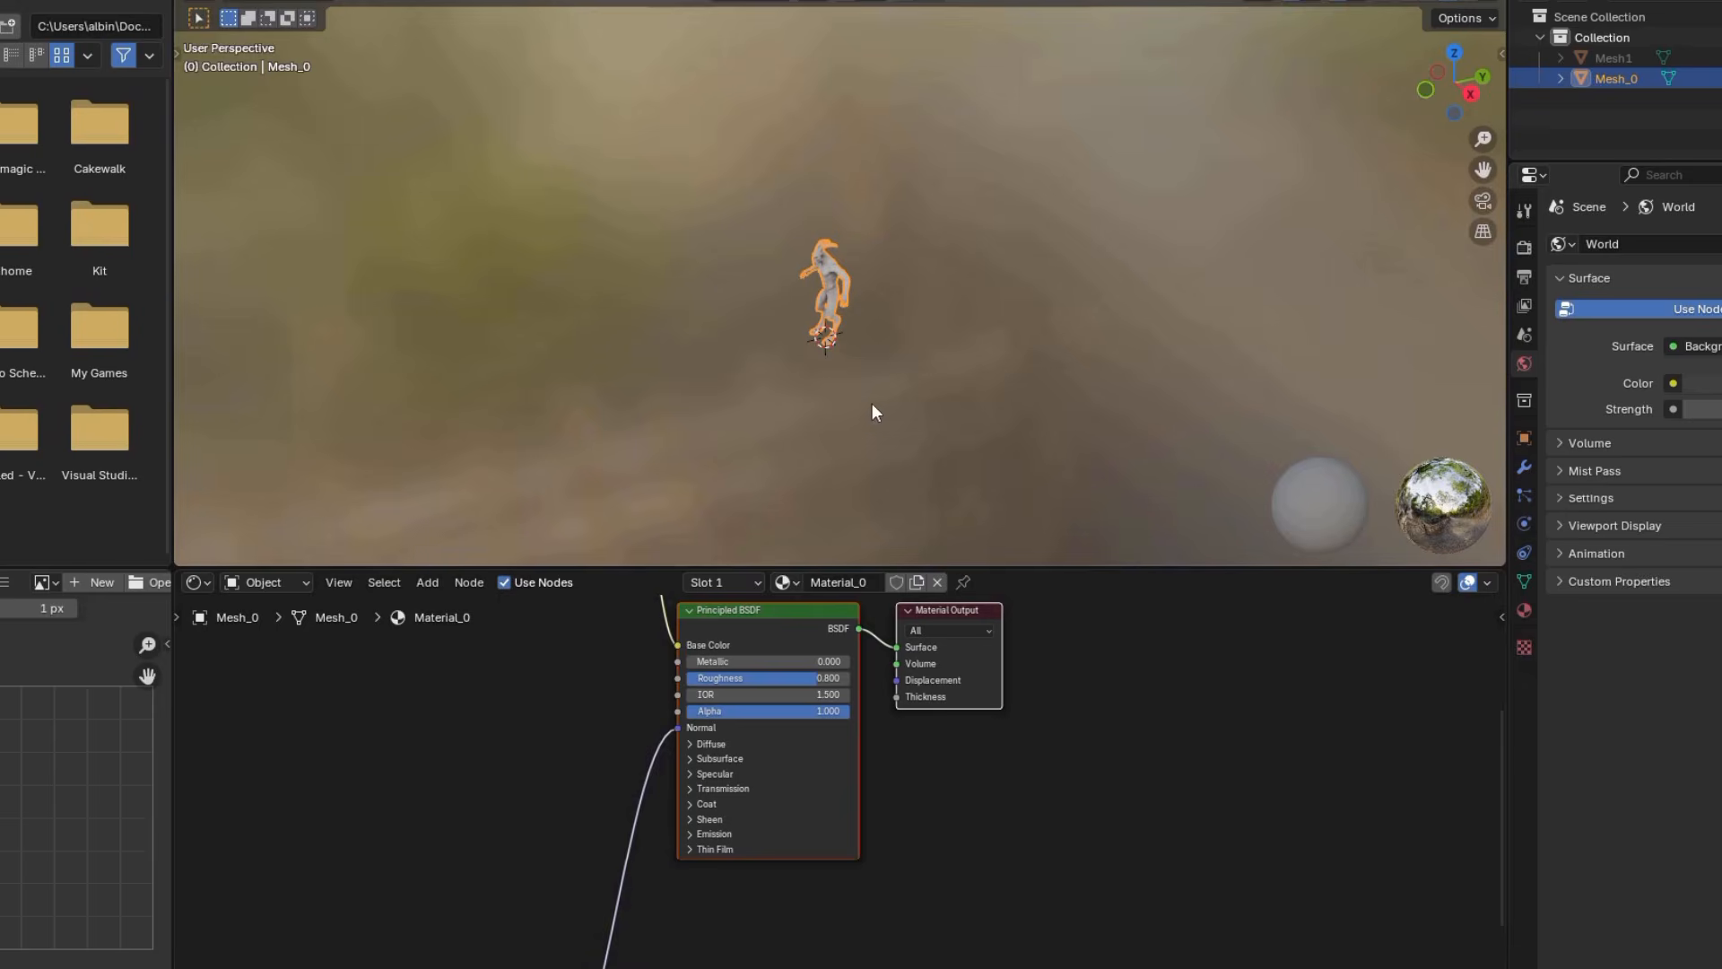
Examine the bump-mapped skin on the goat man's upper body
{"action": "scroll", "coordinate": [873, 412], "scroll_direction": "up", "scroll_amount": 10}
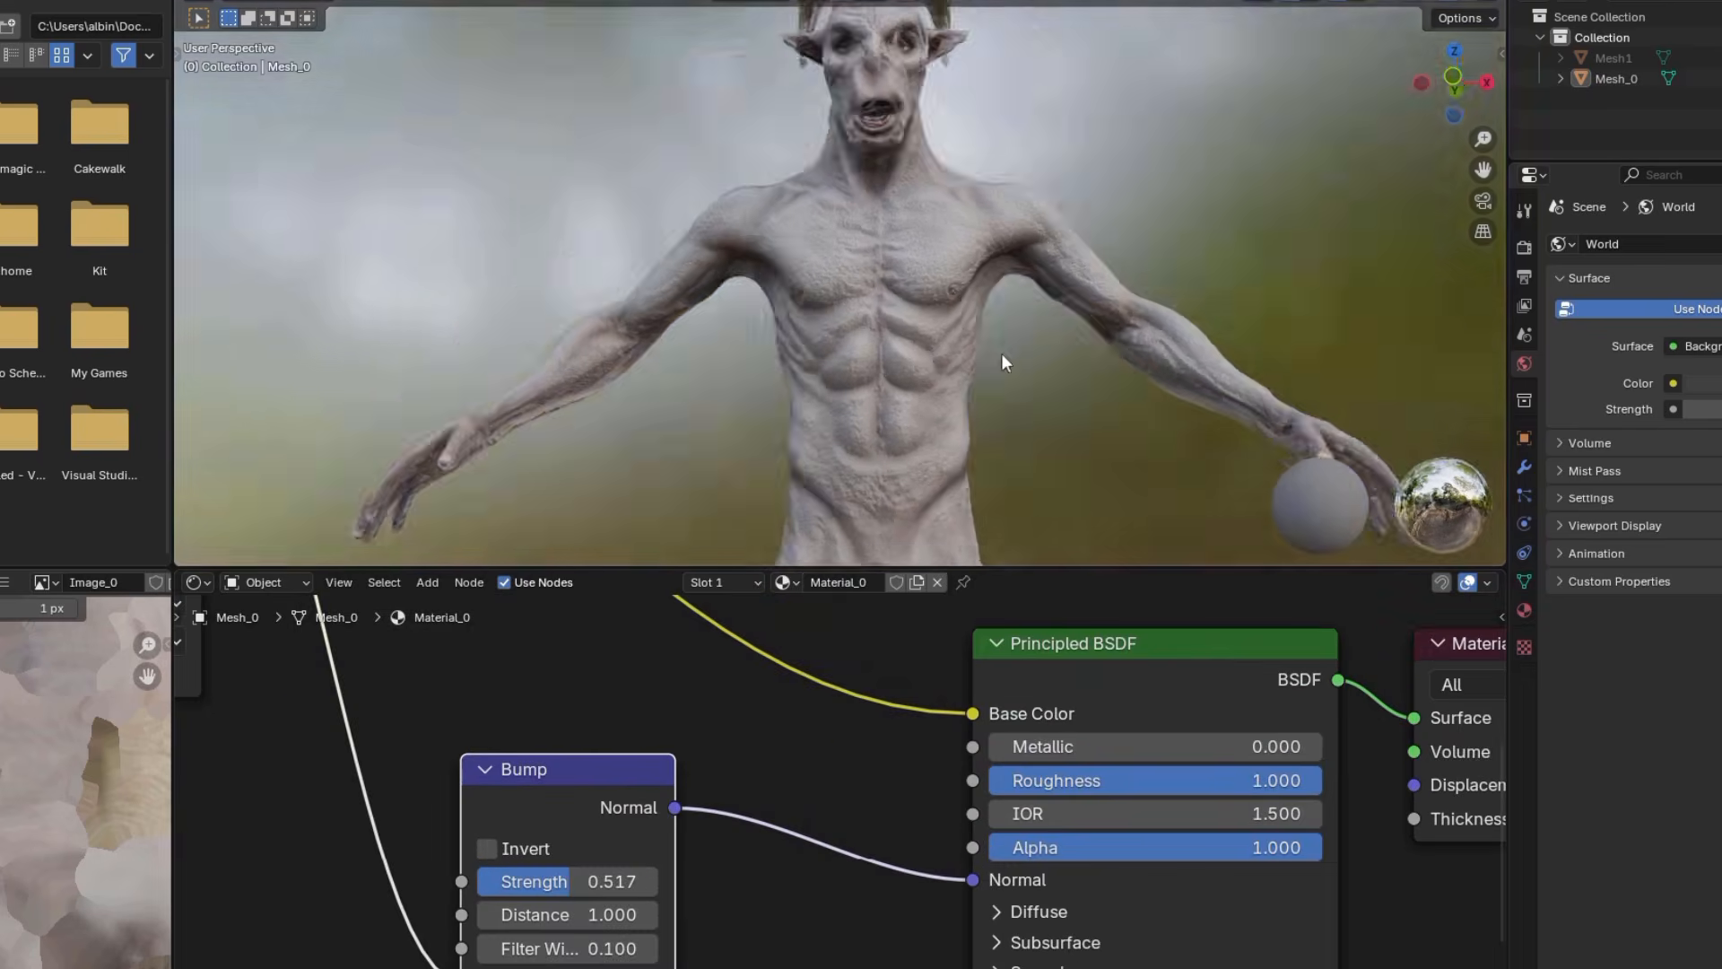
{"action": "middle_click_drag", "start_coordinate": [1001, 353], "coordinate": [837, 431]}
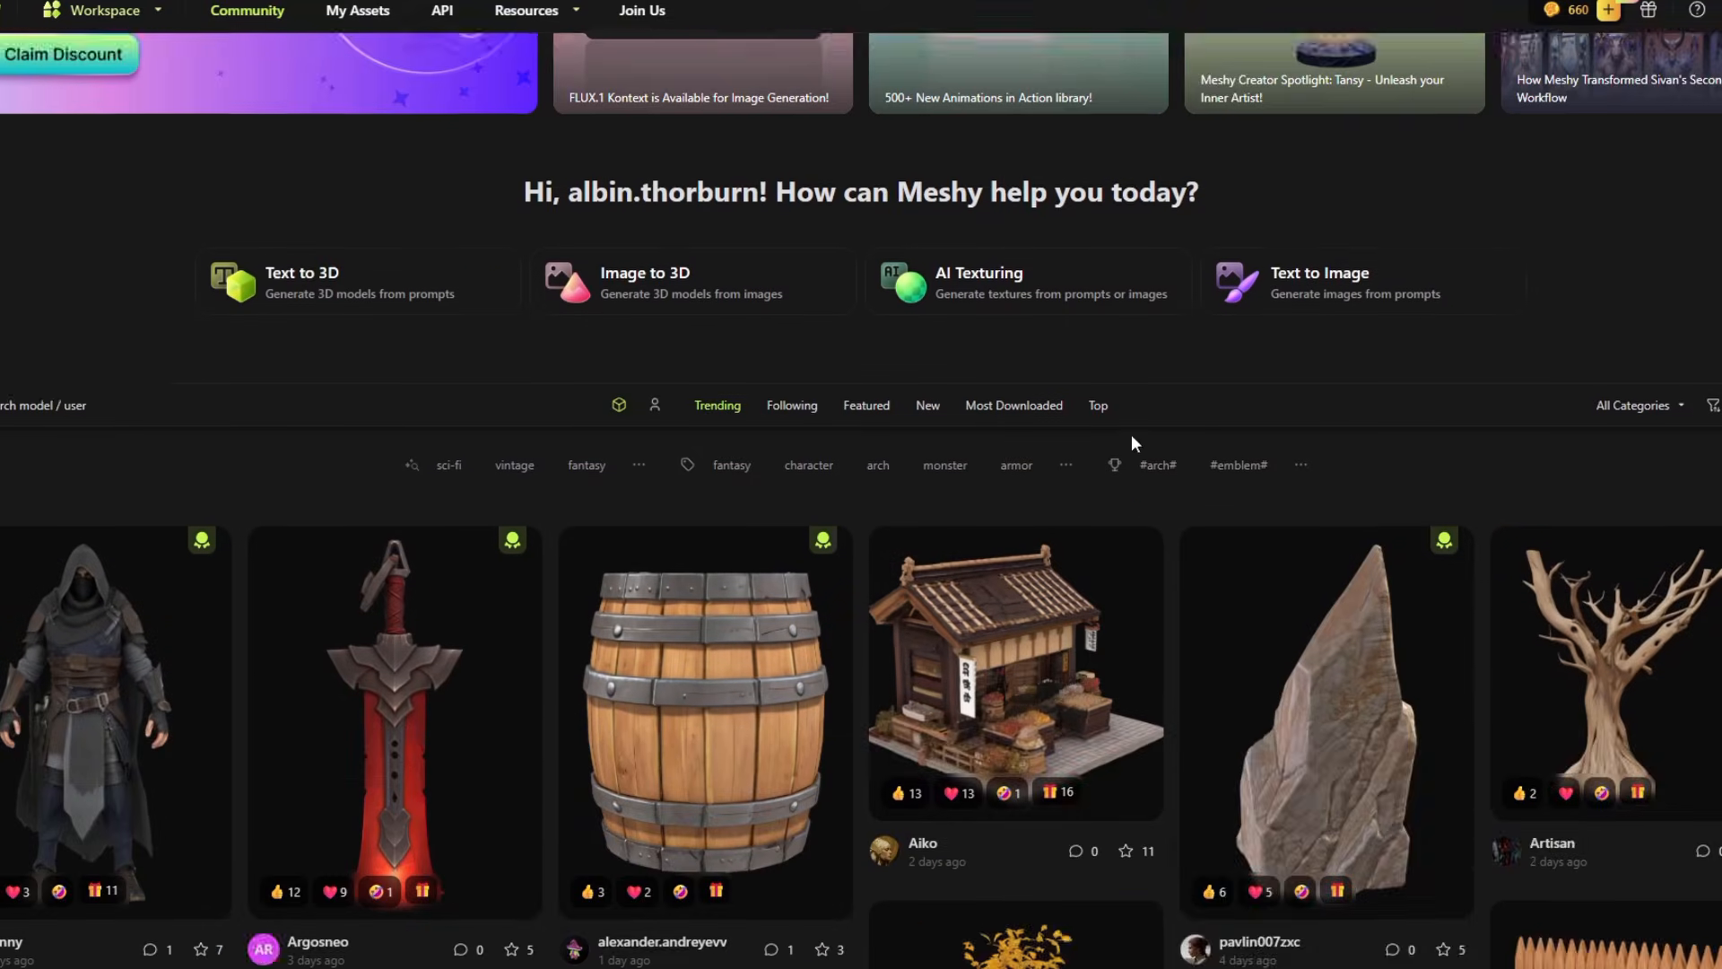
Browse the trending community models in Meshy
{"action": "scroll", "coordinate": [1242, 502], "scroll_direction": "down", "scroll_amount": 6}
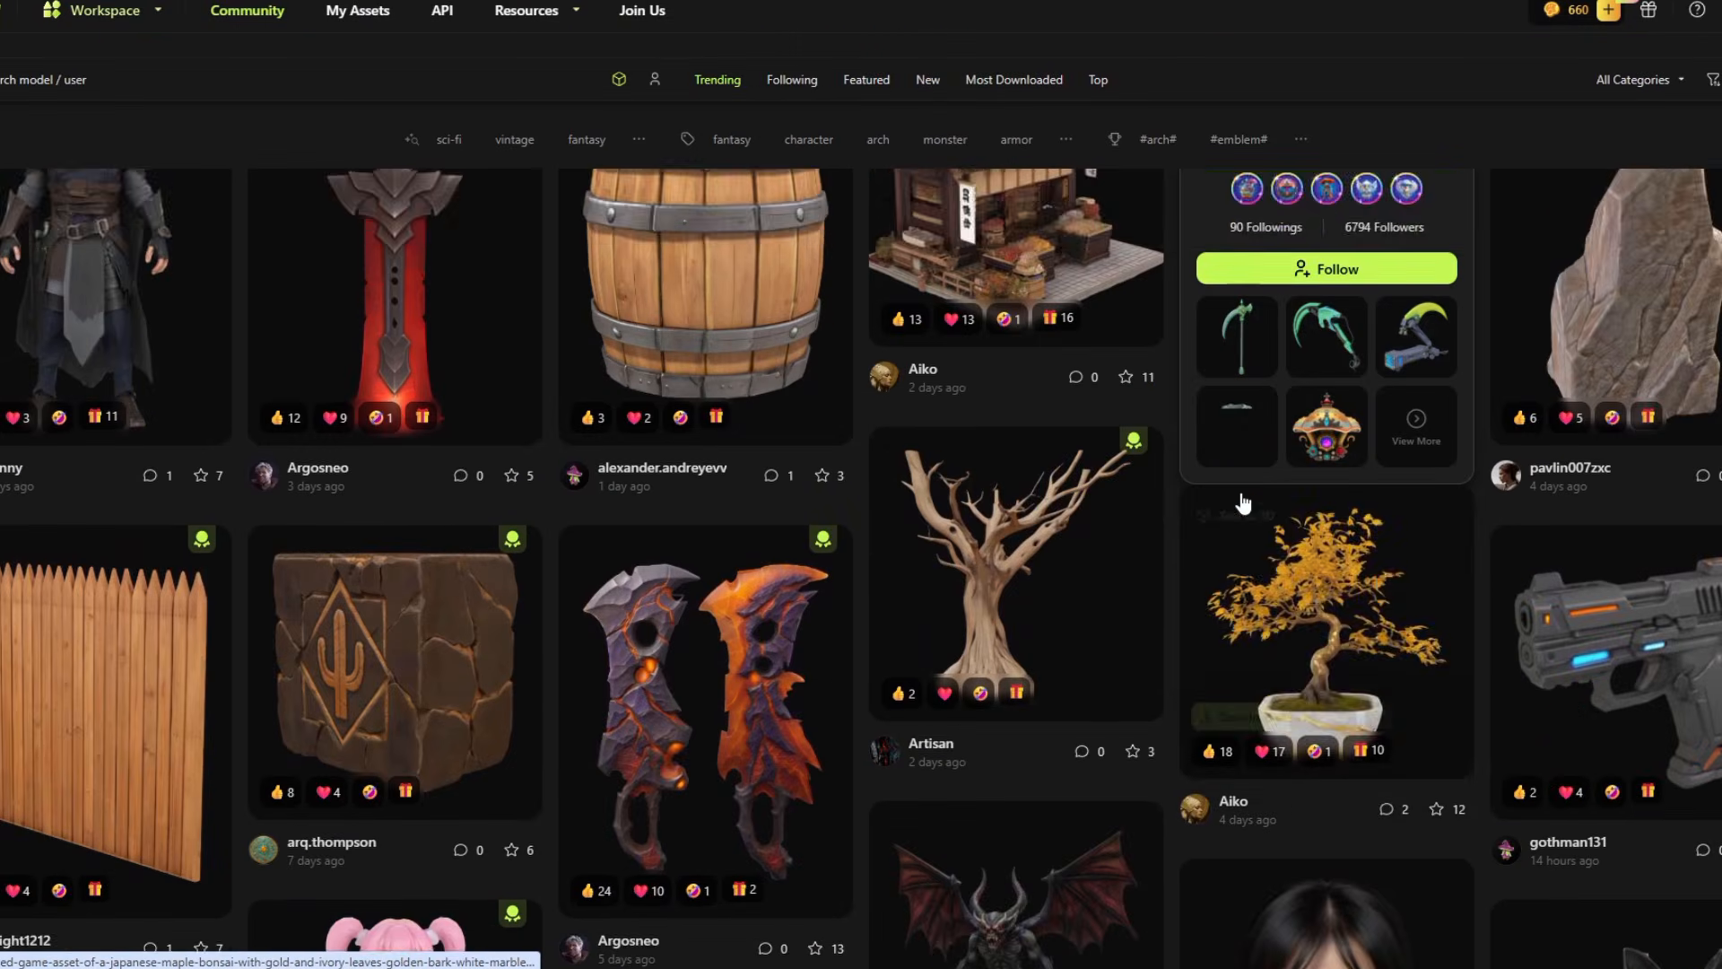
{"action": "scroll", "coordinate": [1242, 502], "scroll_direction": "down", "scroll_amount": 3}
{"action": "scroll", "coordinate": [1243, 500], "scroll_direction": "down", "scroll_amount": 5}
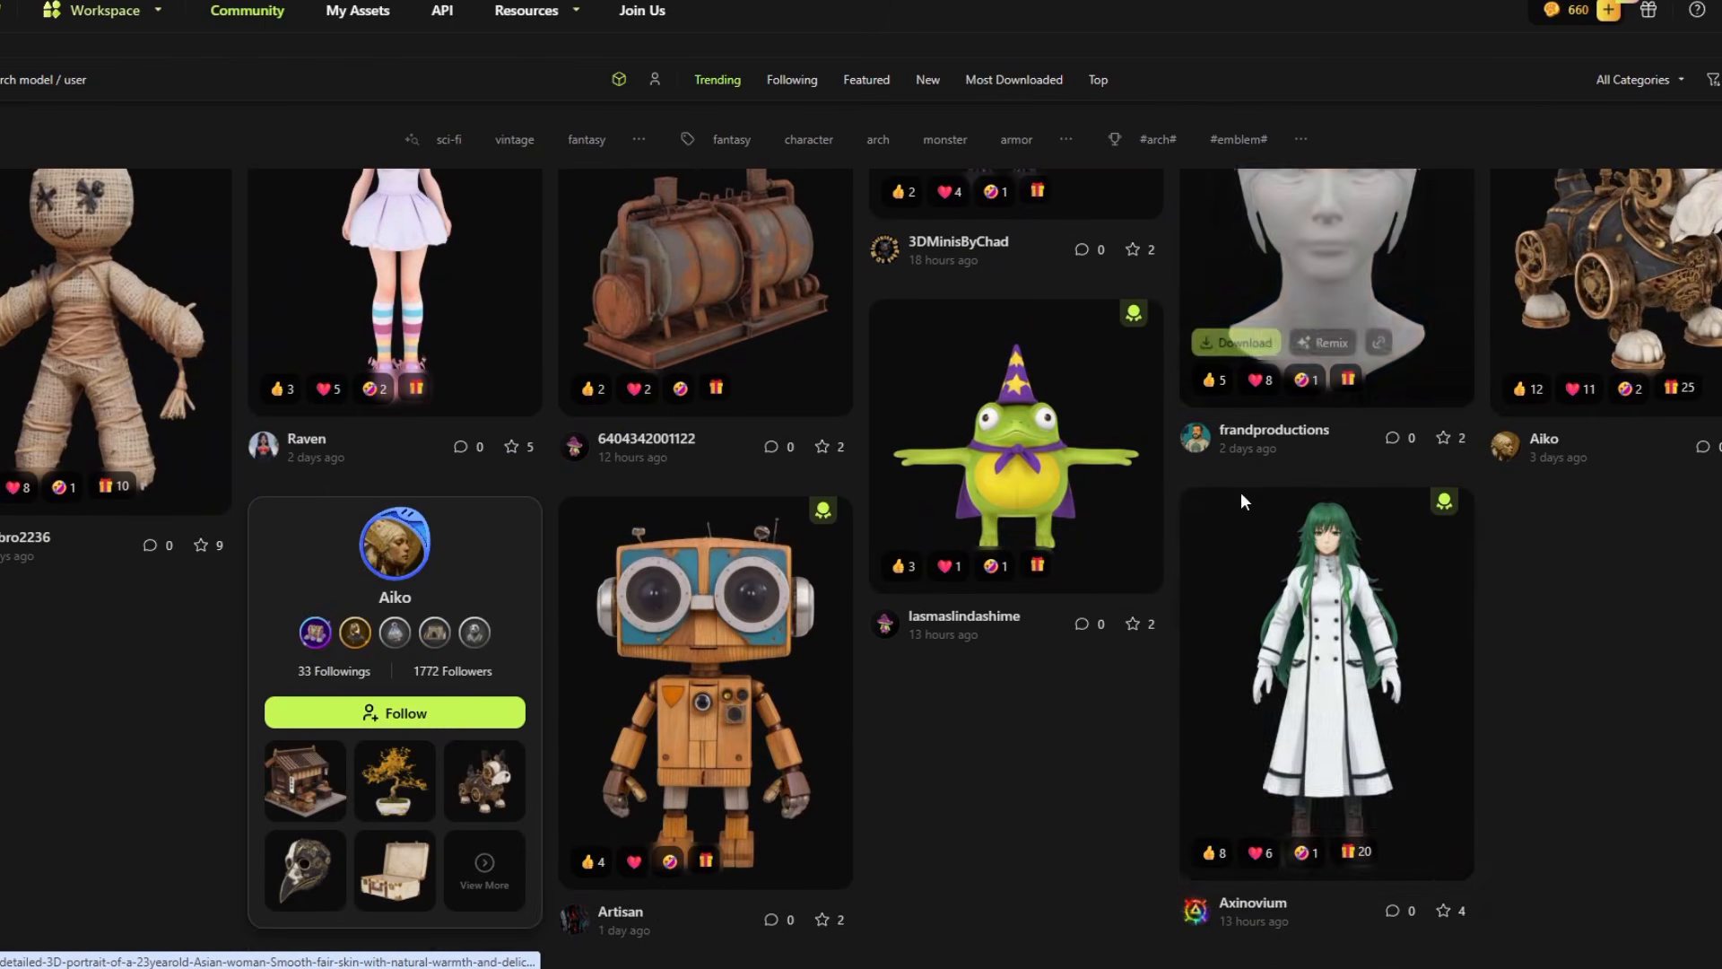
{"action": "scroll", "coordinate": [1242, 501], "scroll_direction": "down", "scroll_amount": 1}
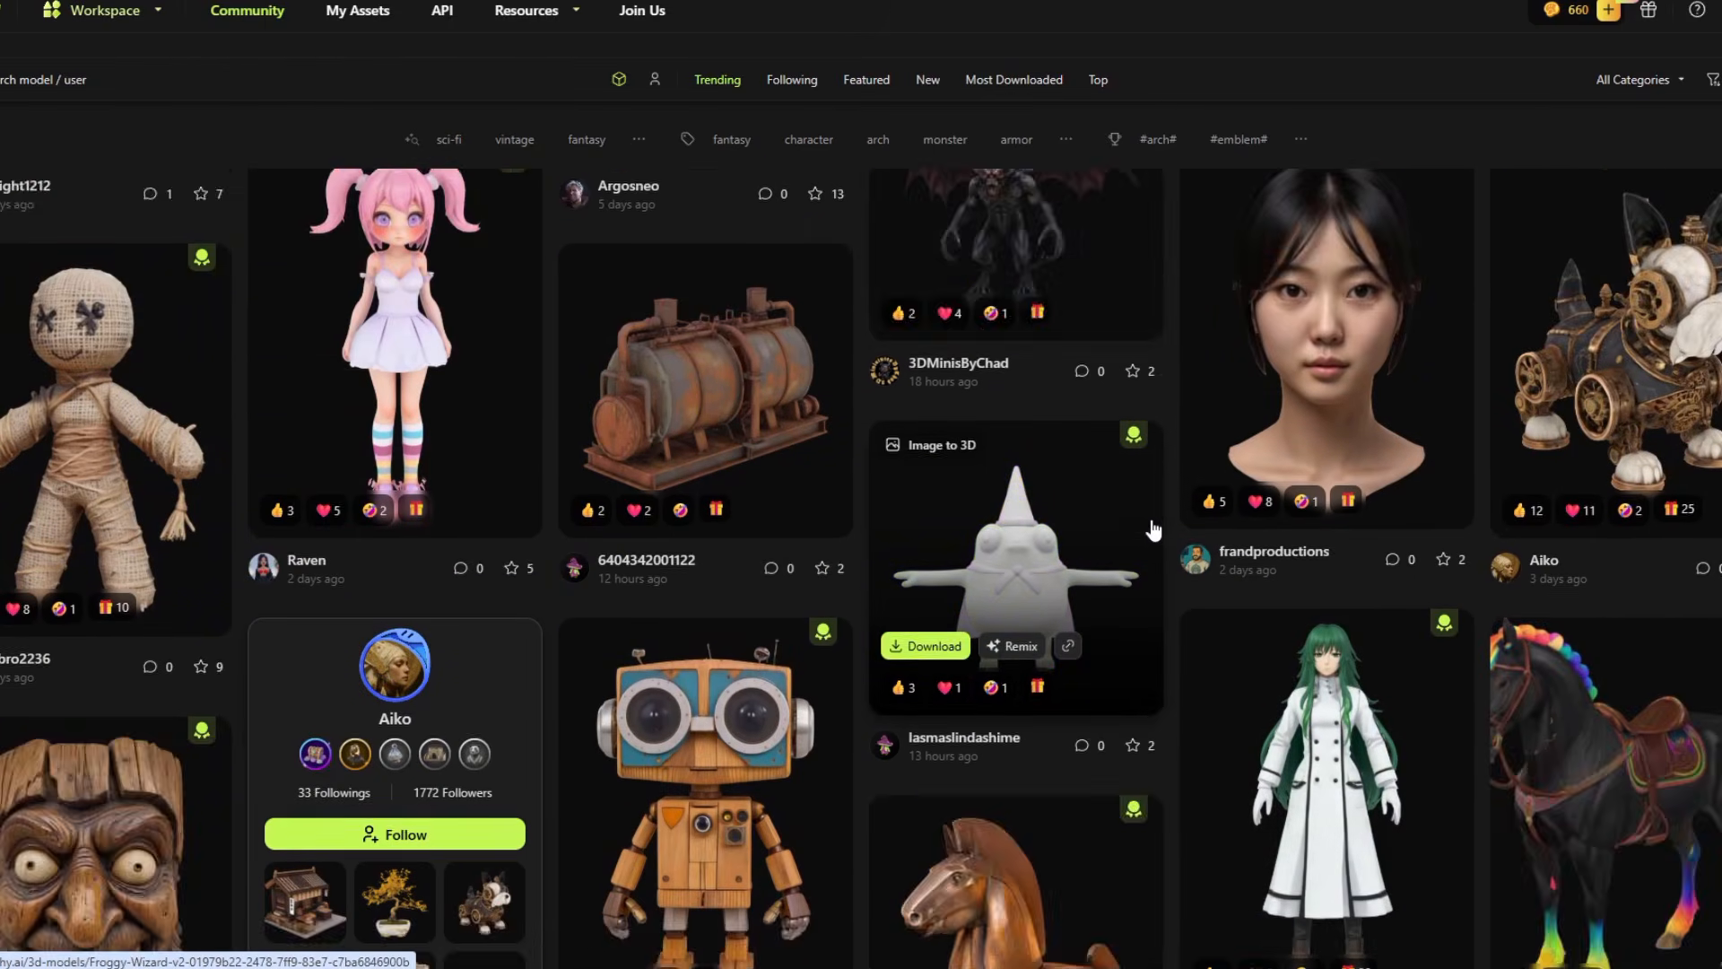
{"action": "scroll", "coordinate": [1154, 530], "scroll_direction": "down", "scroll_amount": 6}
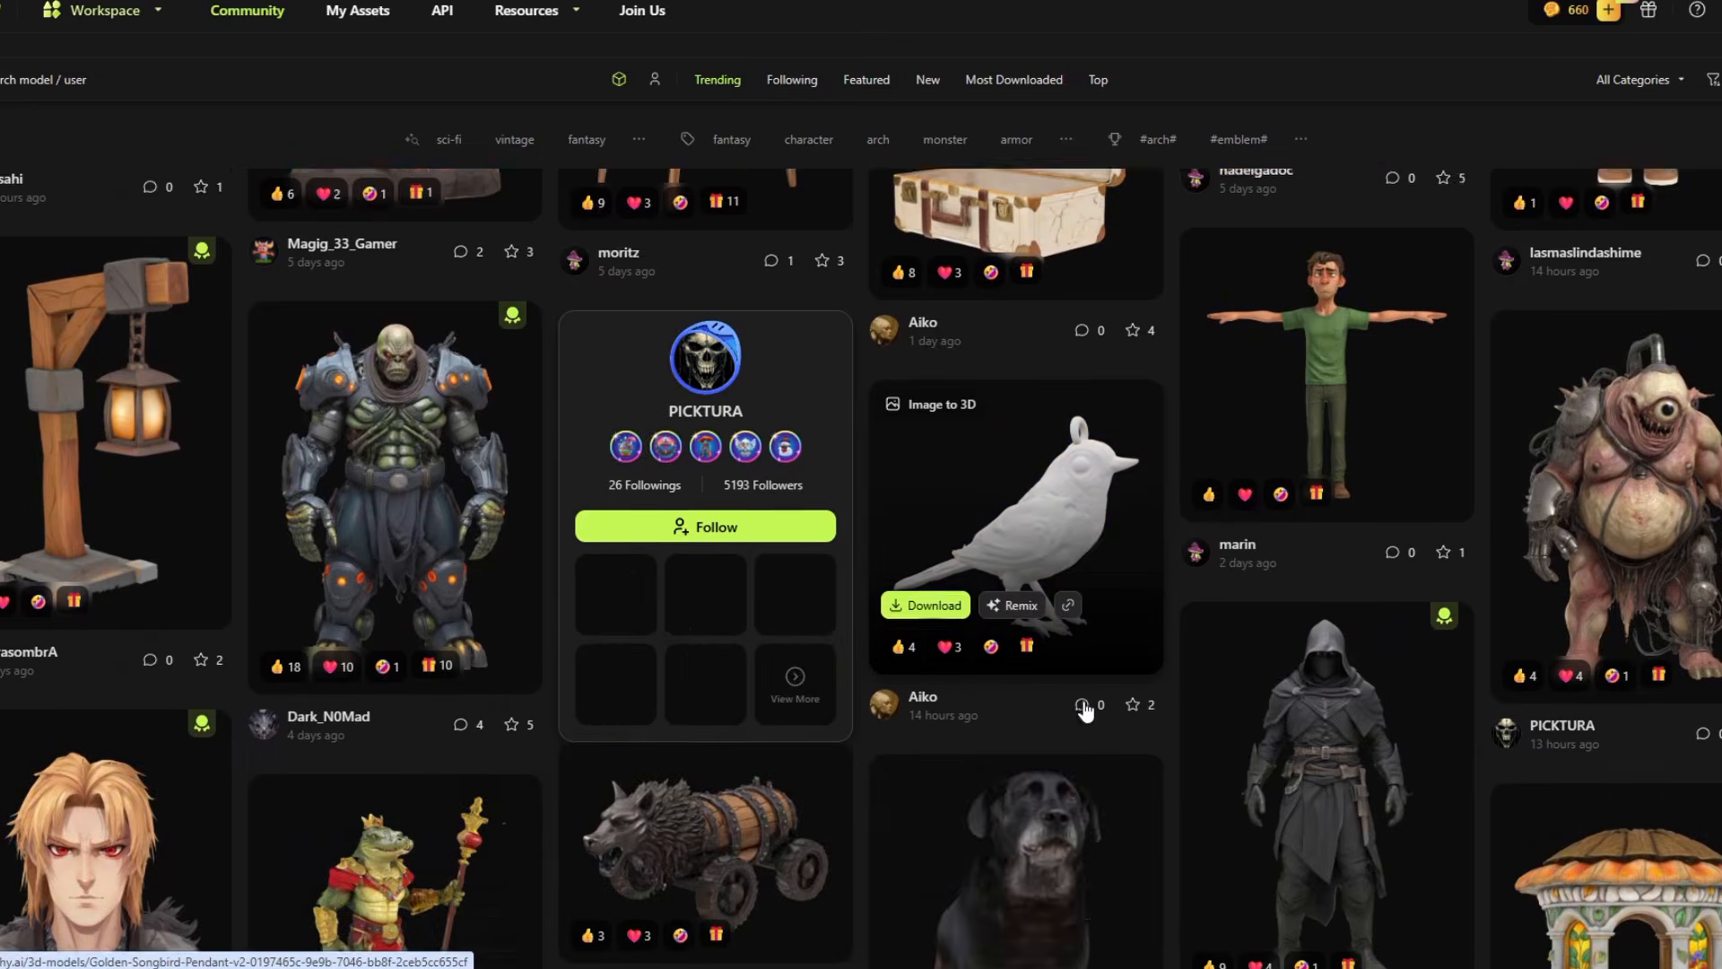
{"action": "scroll", "coordinate": [861, 538], "scroll_direction": "down", "scroll_amount": 5}
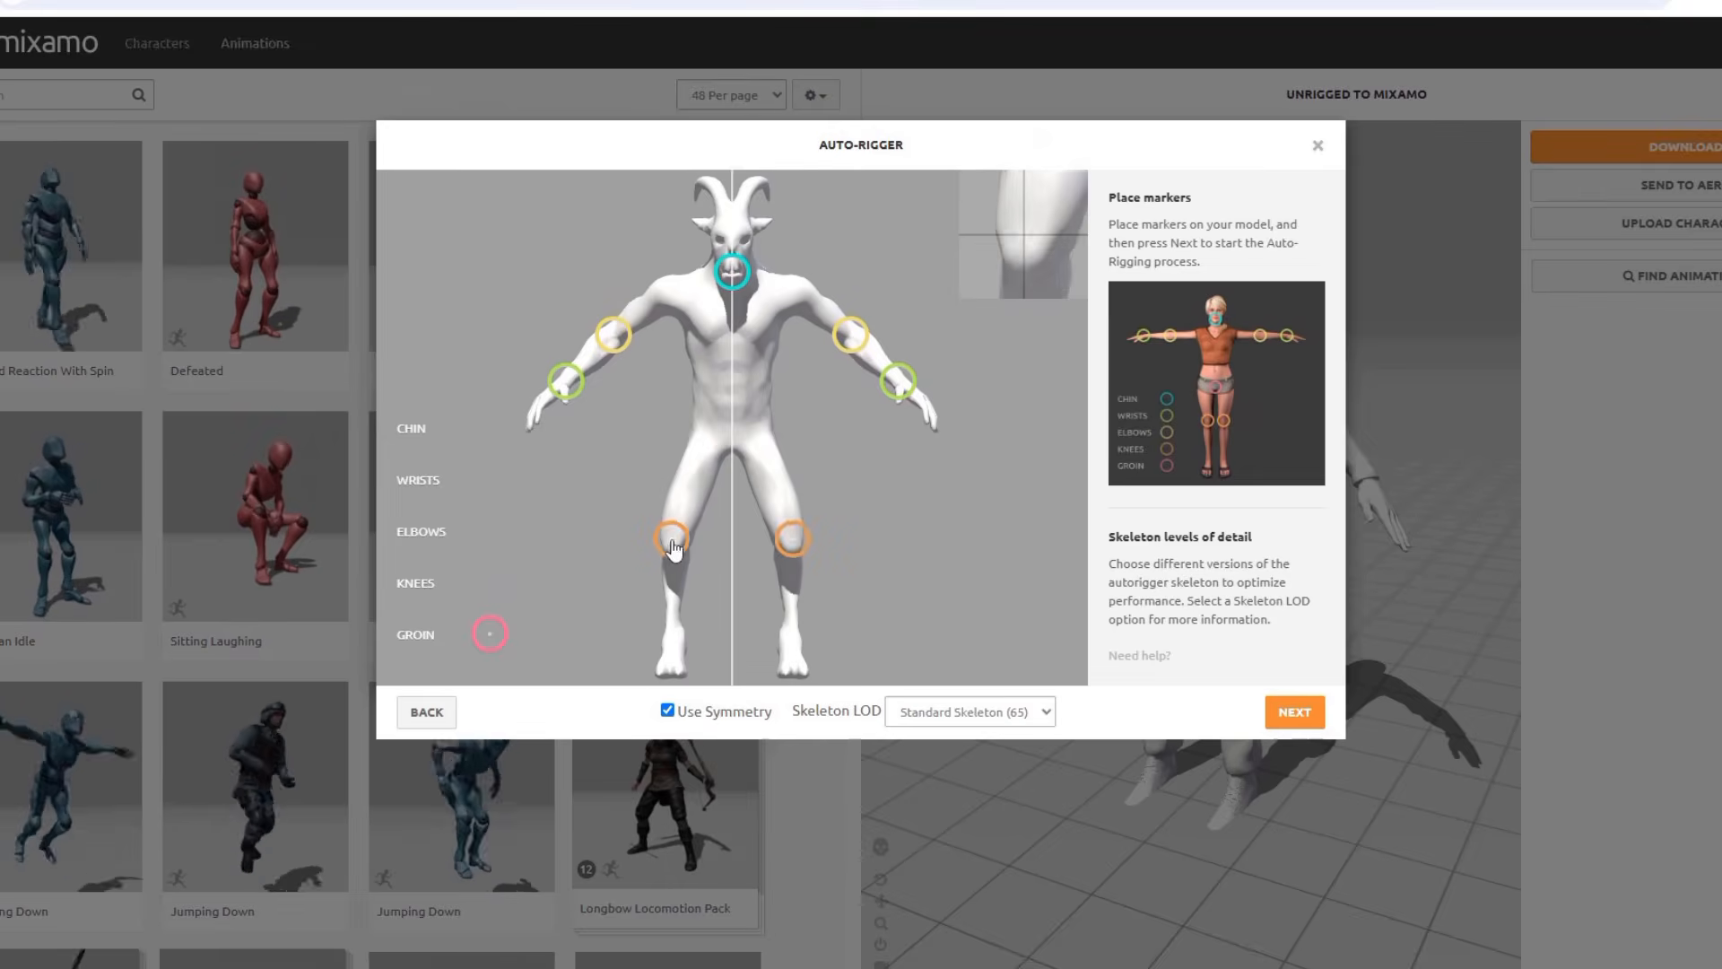
Run Mixamo's auto-rigger on the goat man with the placed markers, symmetry and the Standard Skeleton (65)
{"action": "left_click", "coordinate": [1300, 718]}
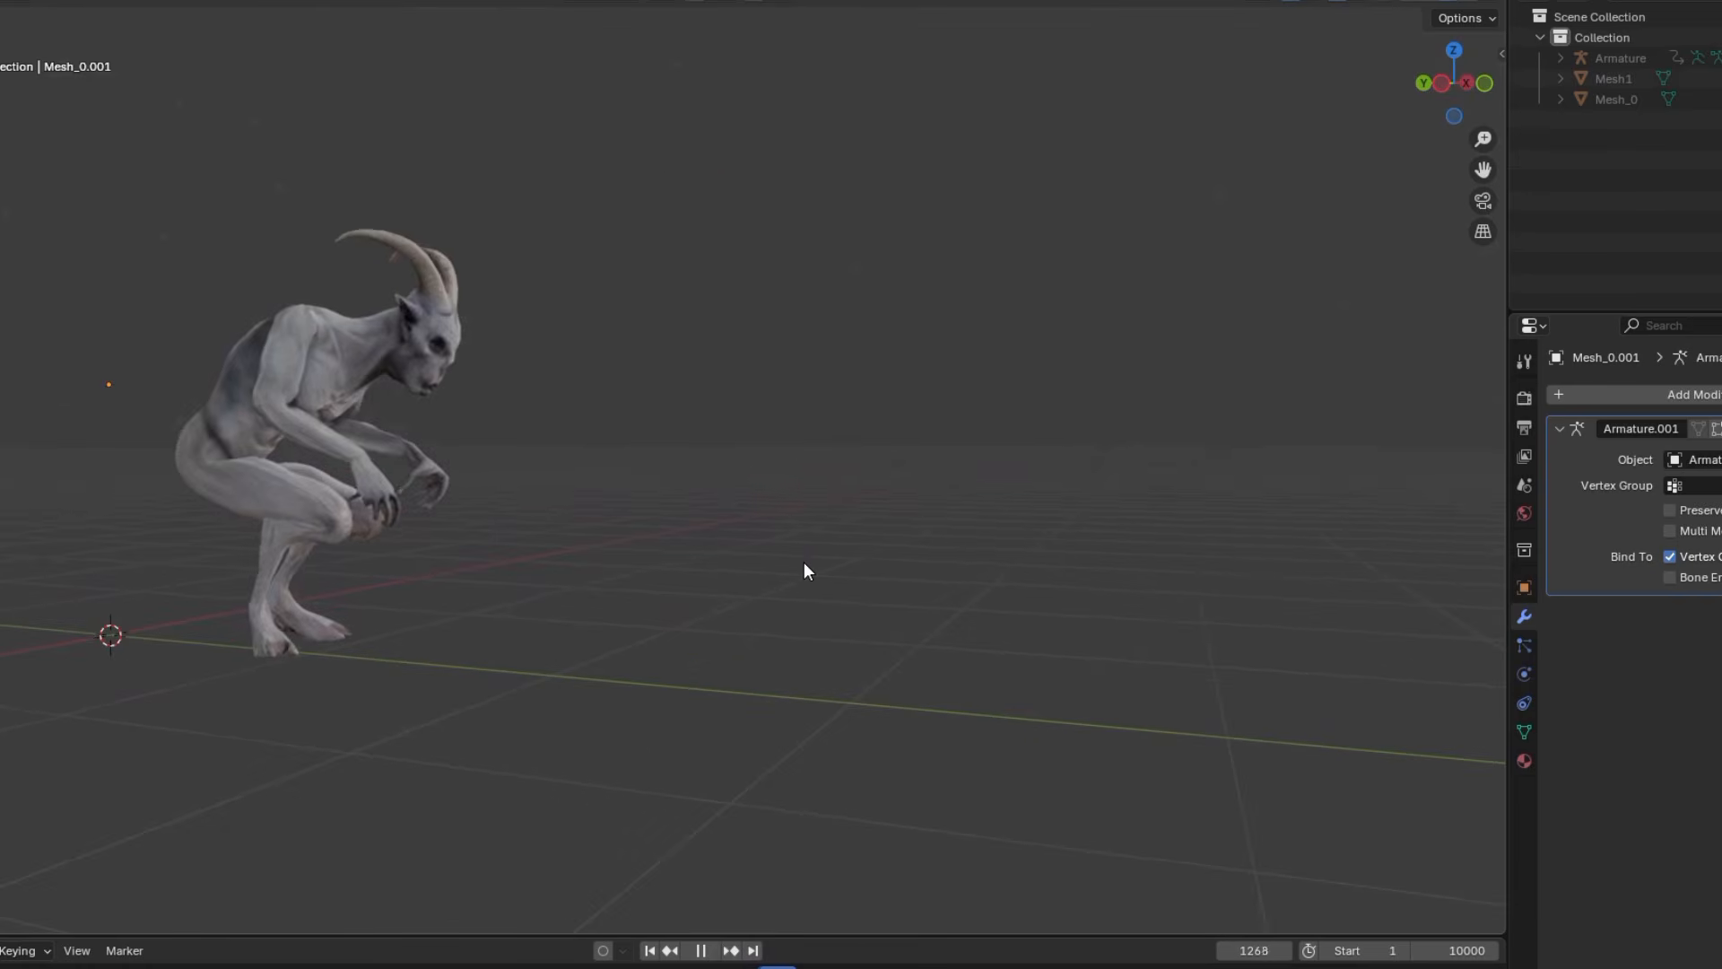
Review the rigged goat man's crouched walk animation in Blender from several sides
{"action": "middle_click_drag", "start_coordinate": [803, 562], "coordinate": [992, 610], "text": "shift"}
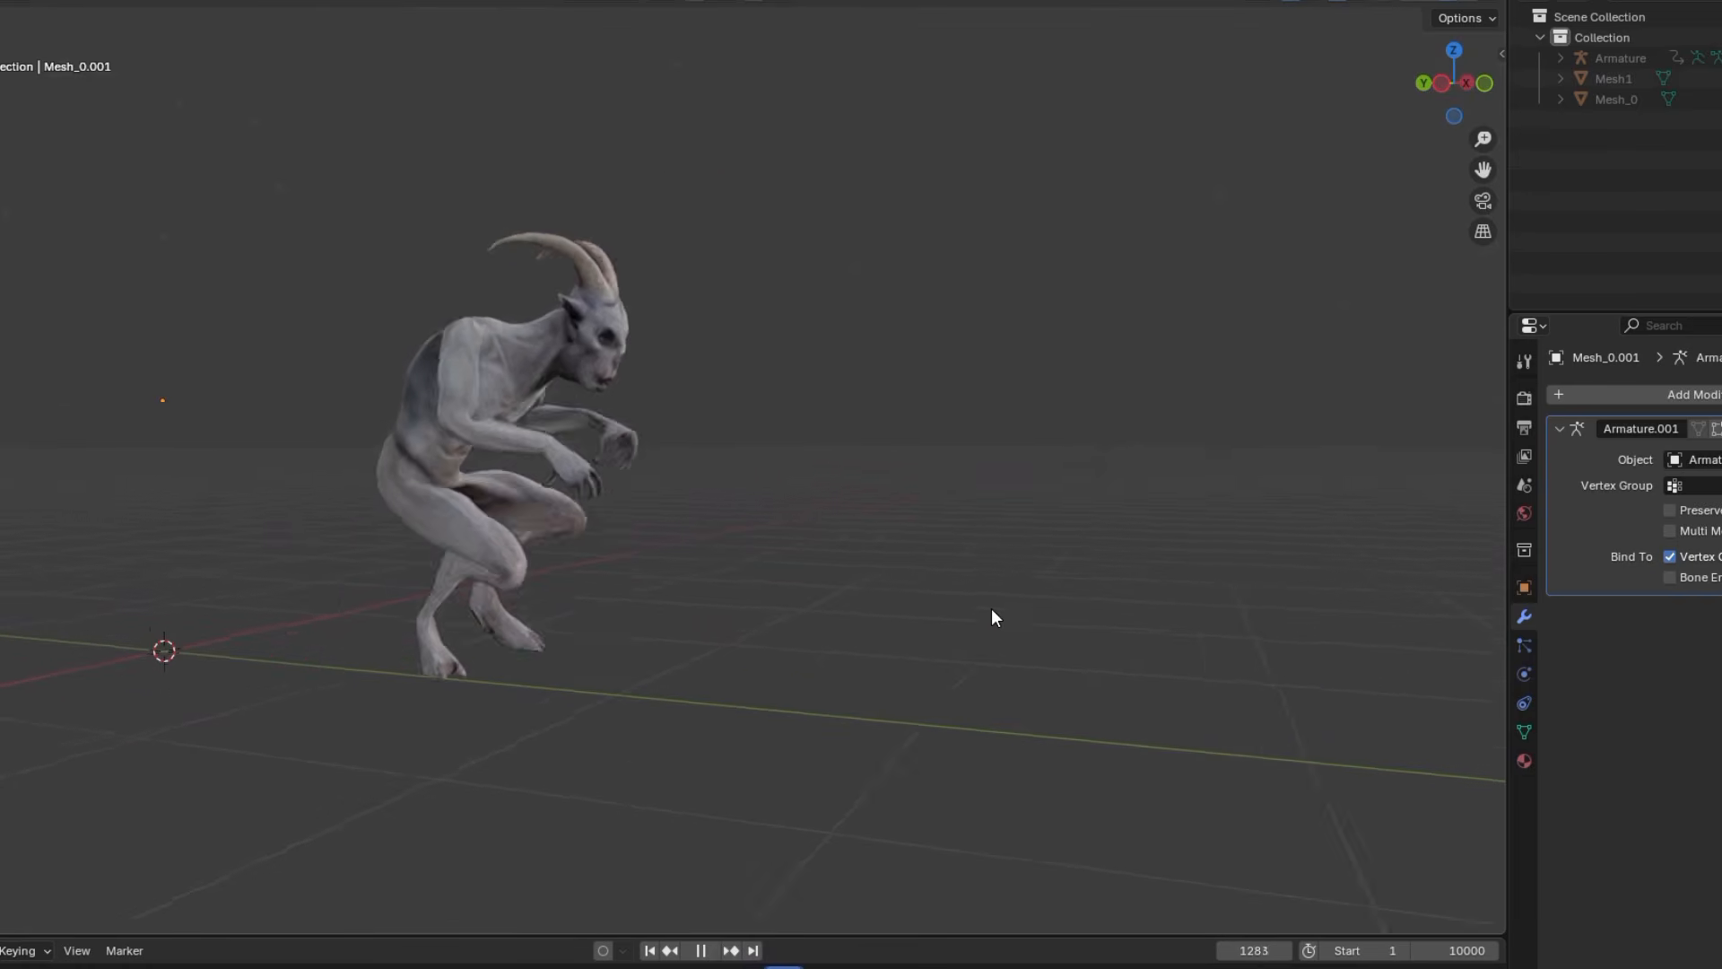
{"action": "scroll", "coordinate": [992, 610], "scroll_direction": "up", "scroll_amount": 3}
{"action": "middle_click_drag", "start_coordinate": [848, 579], "coordinate": [946, 673], "text": "shift"}
{"action": "middle_click_drag", "start_coordinate": [639, 599], "coordinate": [805, 644], "text": "shift"}
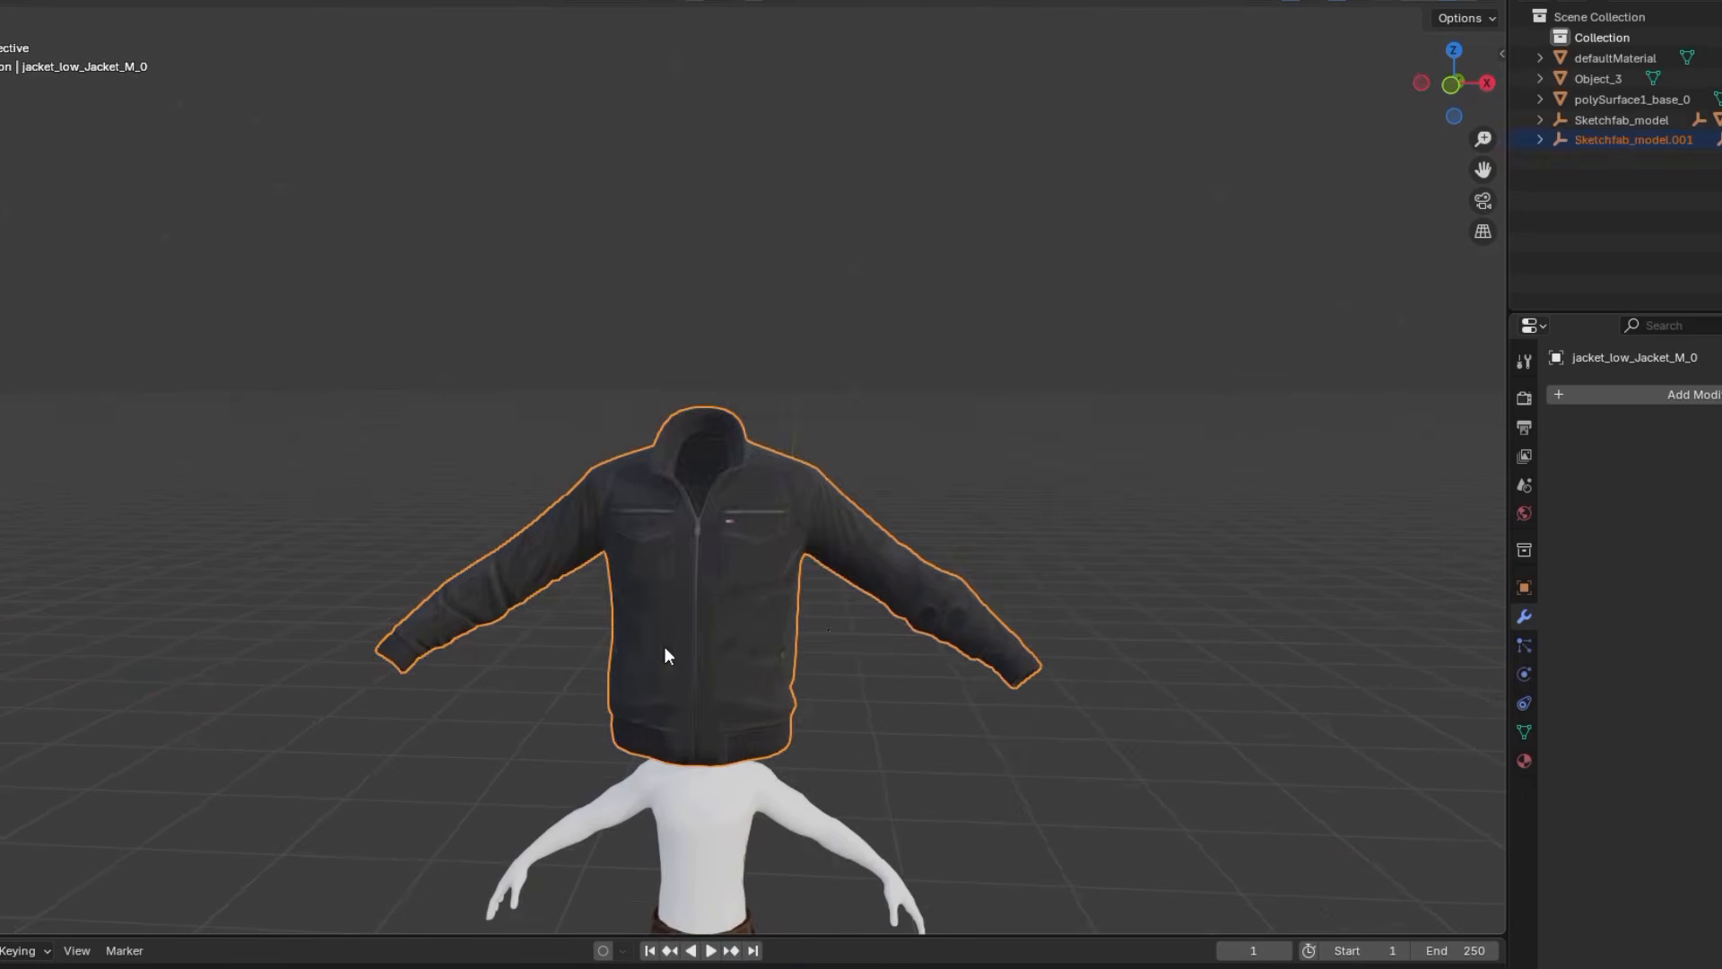
Clear the imported jacket's parent and start scaling the jacket to fit the white body in the front view
{"action": "key", "text": "alt+p"}
{"action": "left_click", "coordinate": [788, 466]}
{"action": "key", "text": "KP_1"}
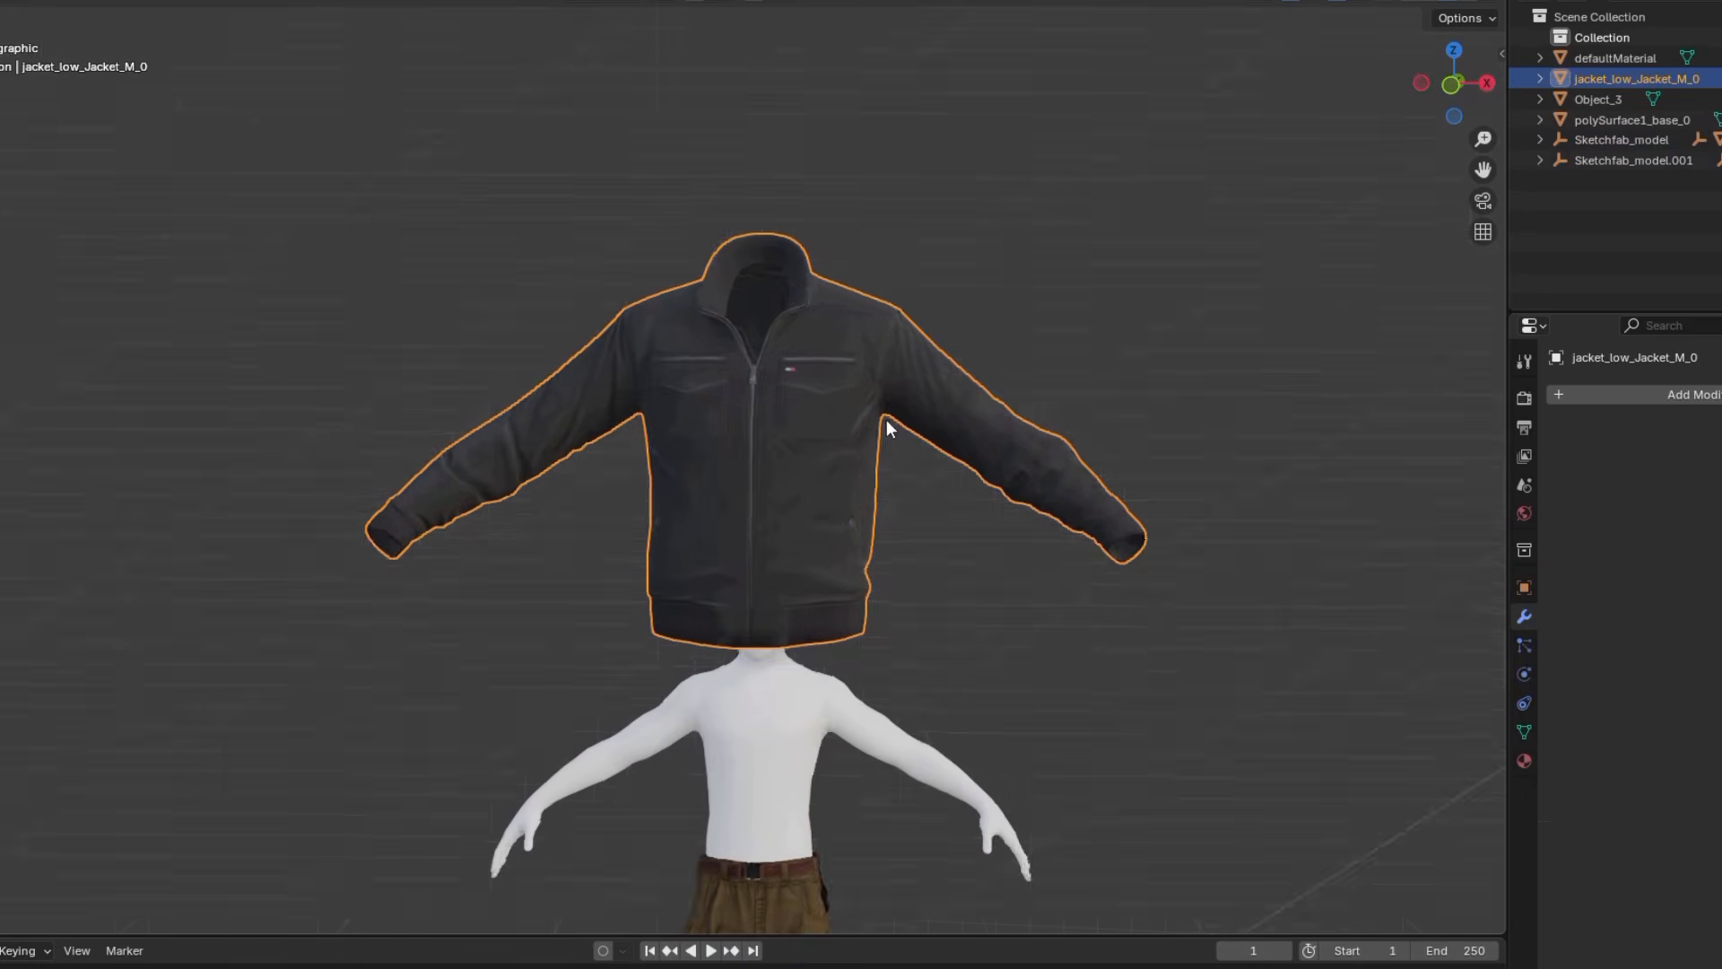
{"action": "key", "text": "s"}
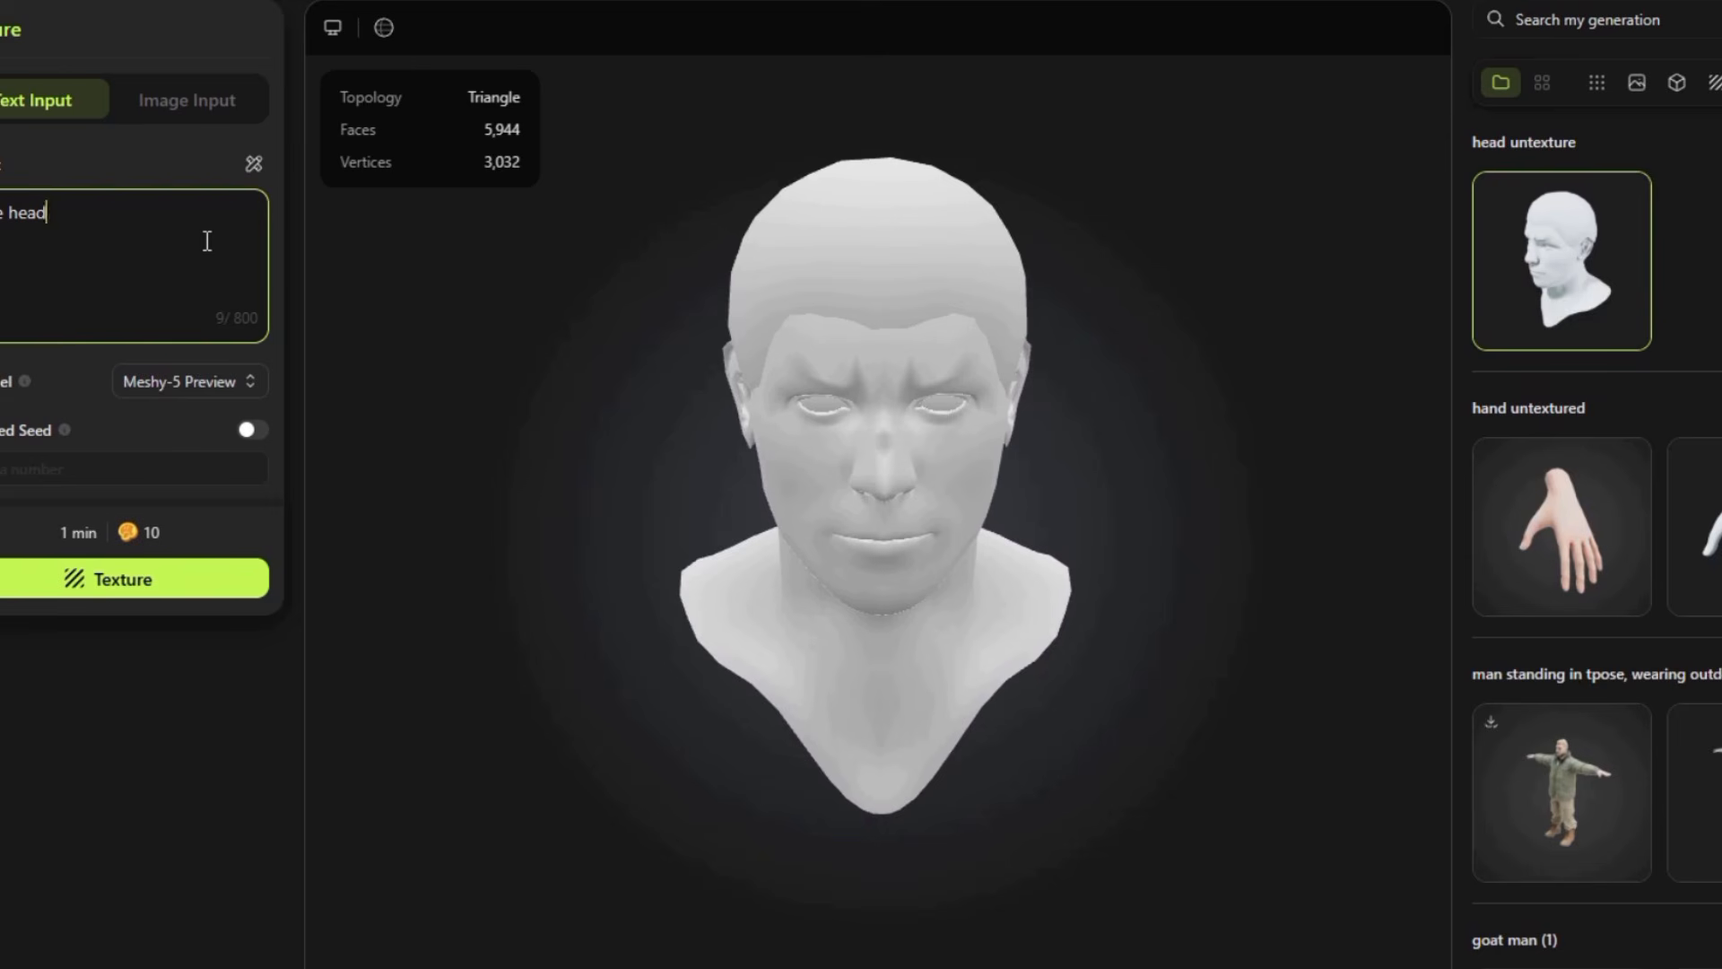
Generate a texture for the untextured head in Meshy with Meshy-5 Preview and inspect the textured result
{"action": "left_click", "coordinate": [183, 579]}
{"action": "scroll", "coordinate": [977, 529], "scroll_direction": "up", "scroll_amount": 3}
{"action": "left_click_drag", "start_coordinate": [978, 539], "coordinate": [1071, 411]}
{"action": "left_click", "coordinate": [1599, 259]}
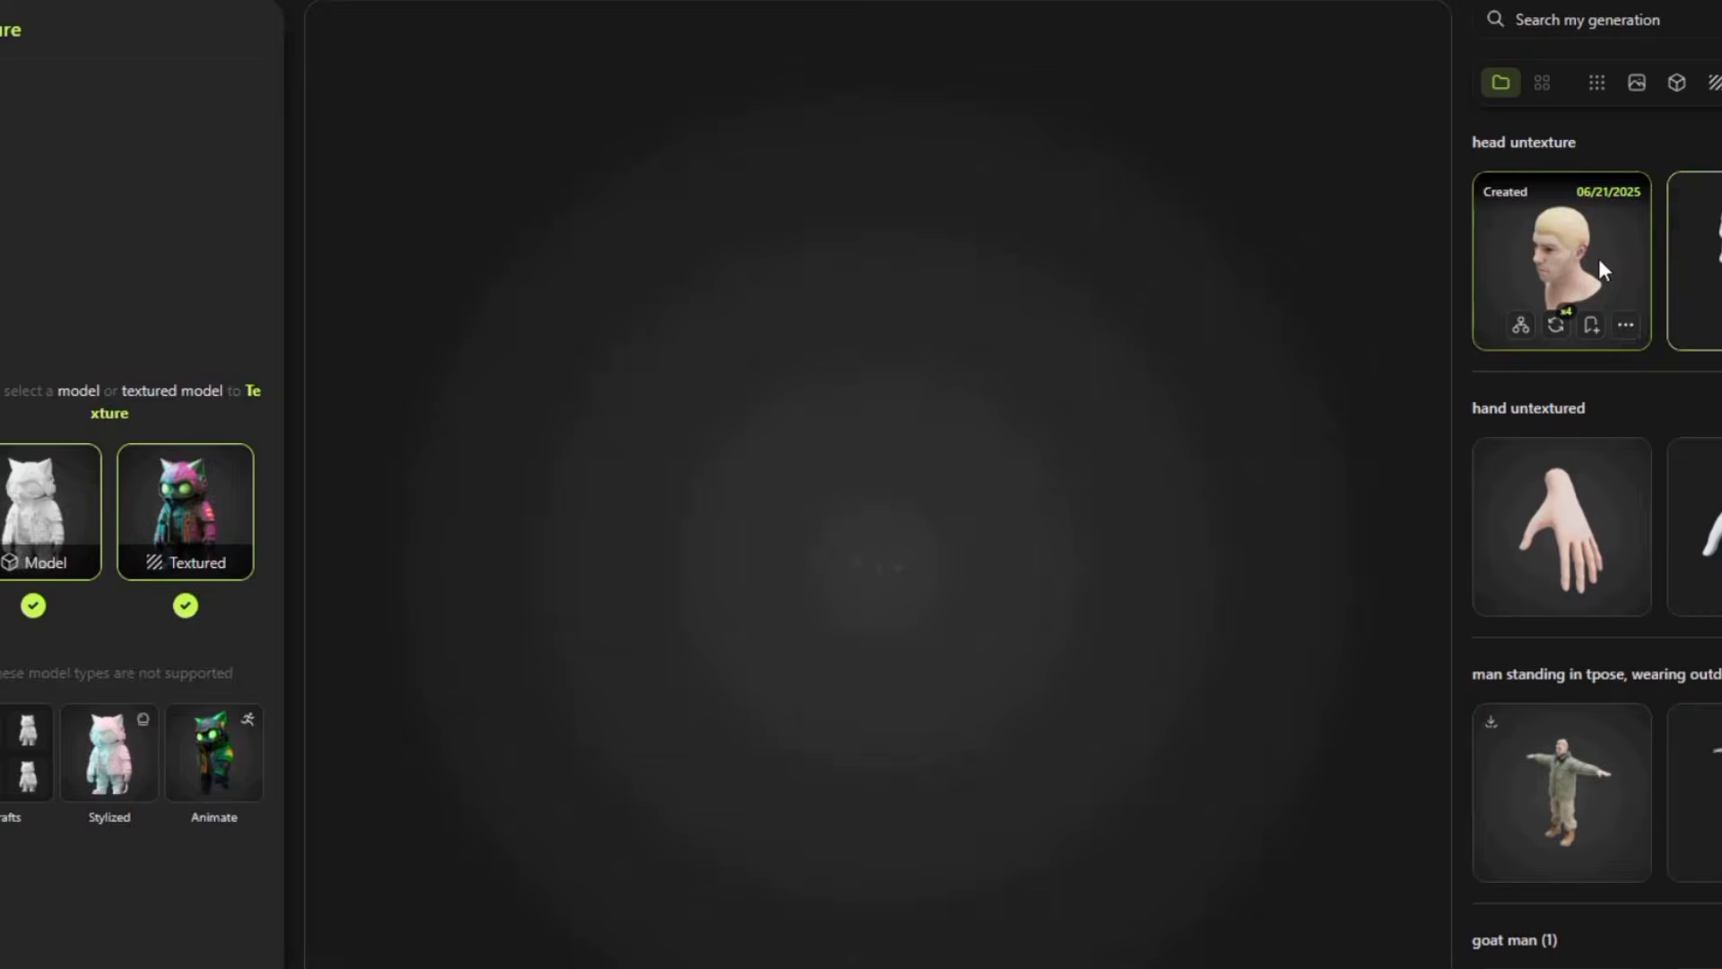
{"action": "scroll", "coordinate": [989, 467], "scroll_direction": "up", "scroll_amount": 3}
{"action": "left_click_drag", "start_coordinate": [989, 467], "coordinate": [851, 567]}
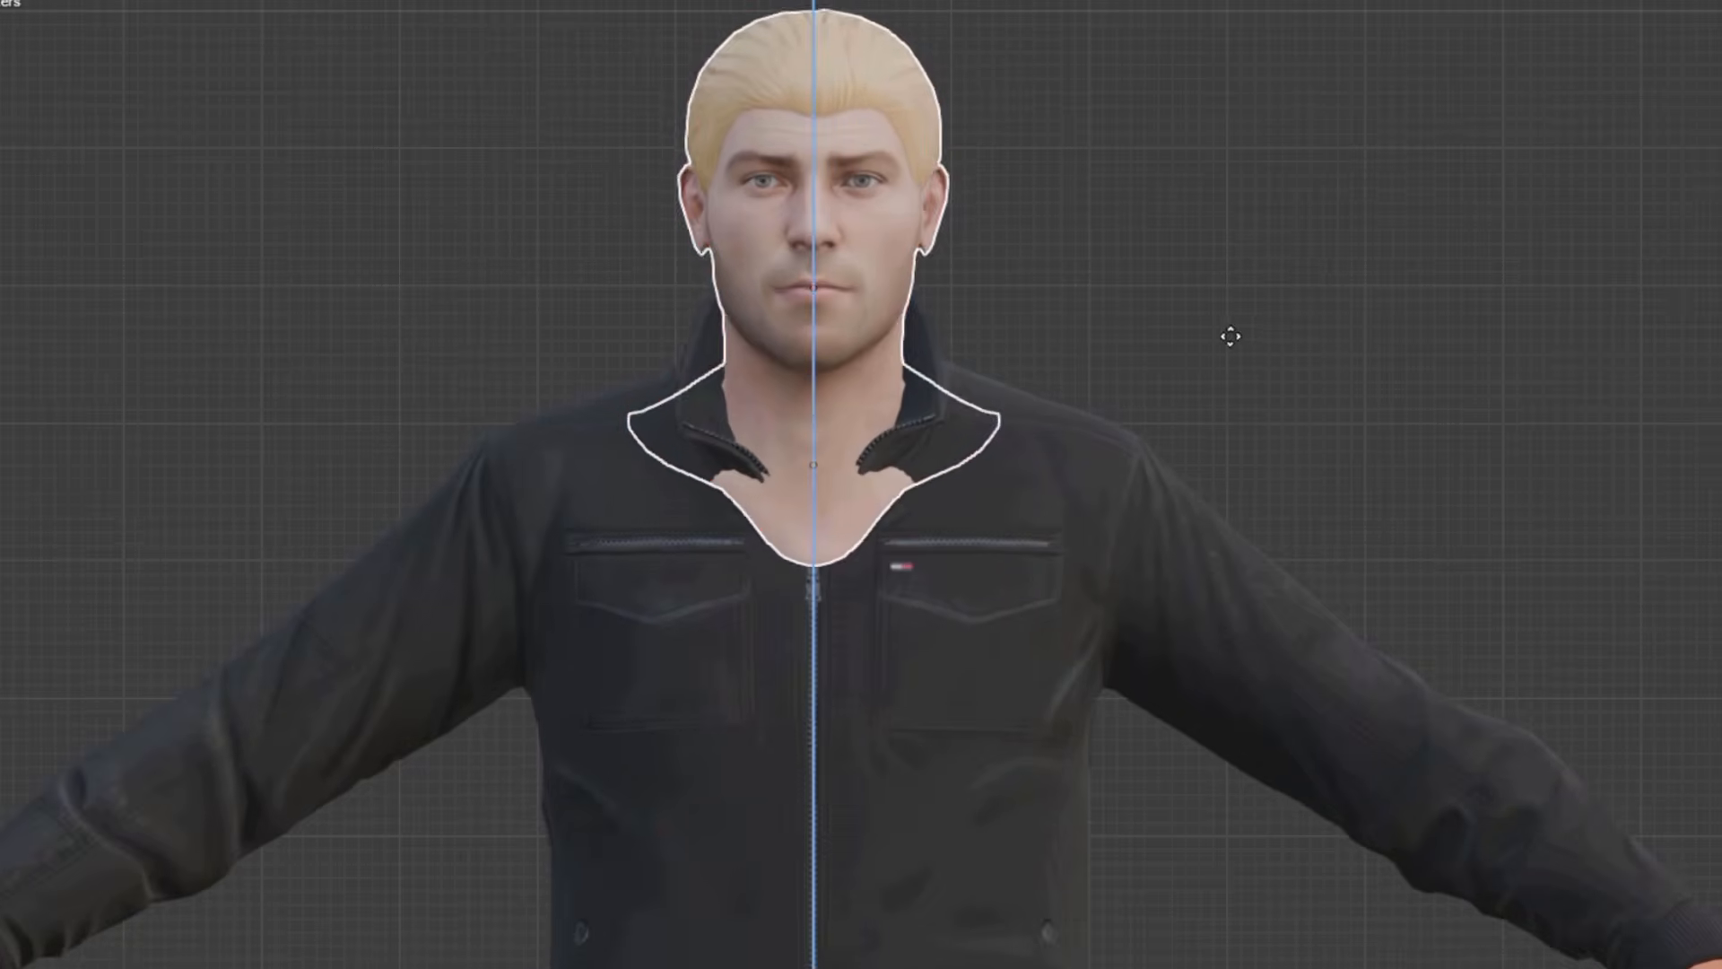
Place the textured head on the jacketed character in Blender and check its alignment from the side
{"action": "left_click", "coordinate": [1230, 337]}
{"action": "key", "text": "KP_3"}
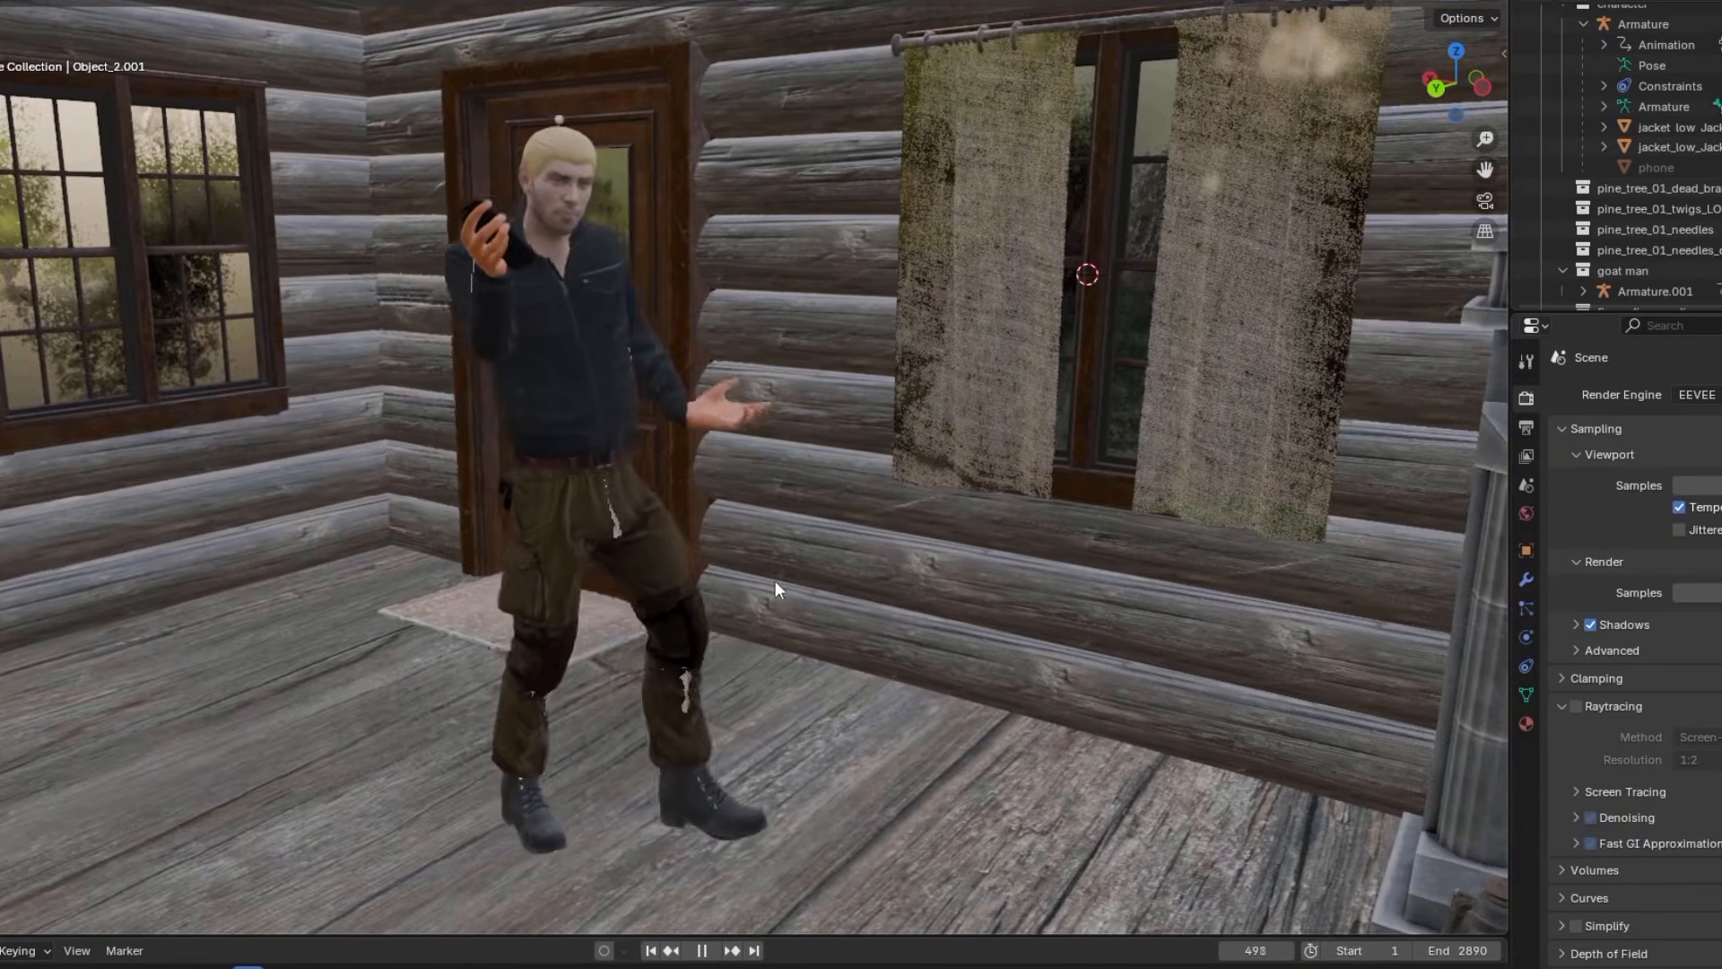
Review the jacketed character's walking animation inside the log cabin from several sides
{"action": "middle_click_drag", "start_coordinate": [775, 581], "coordinate": [882, 552]}
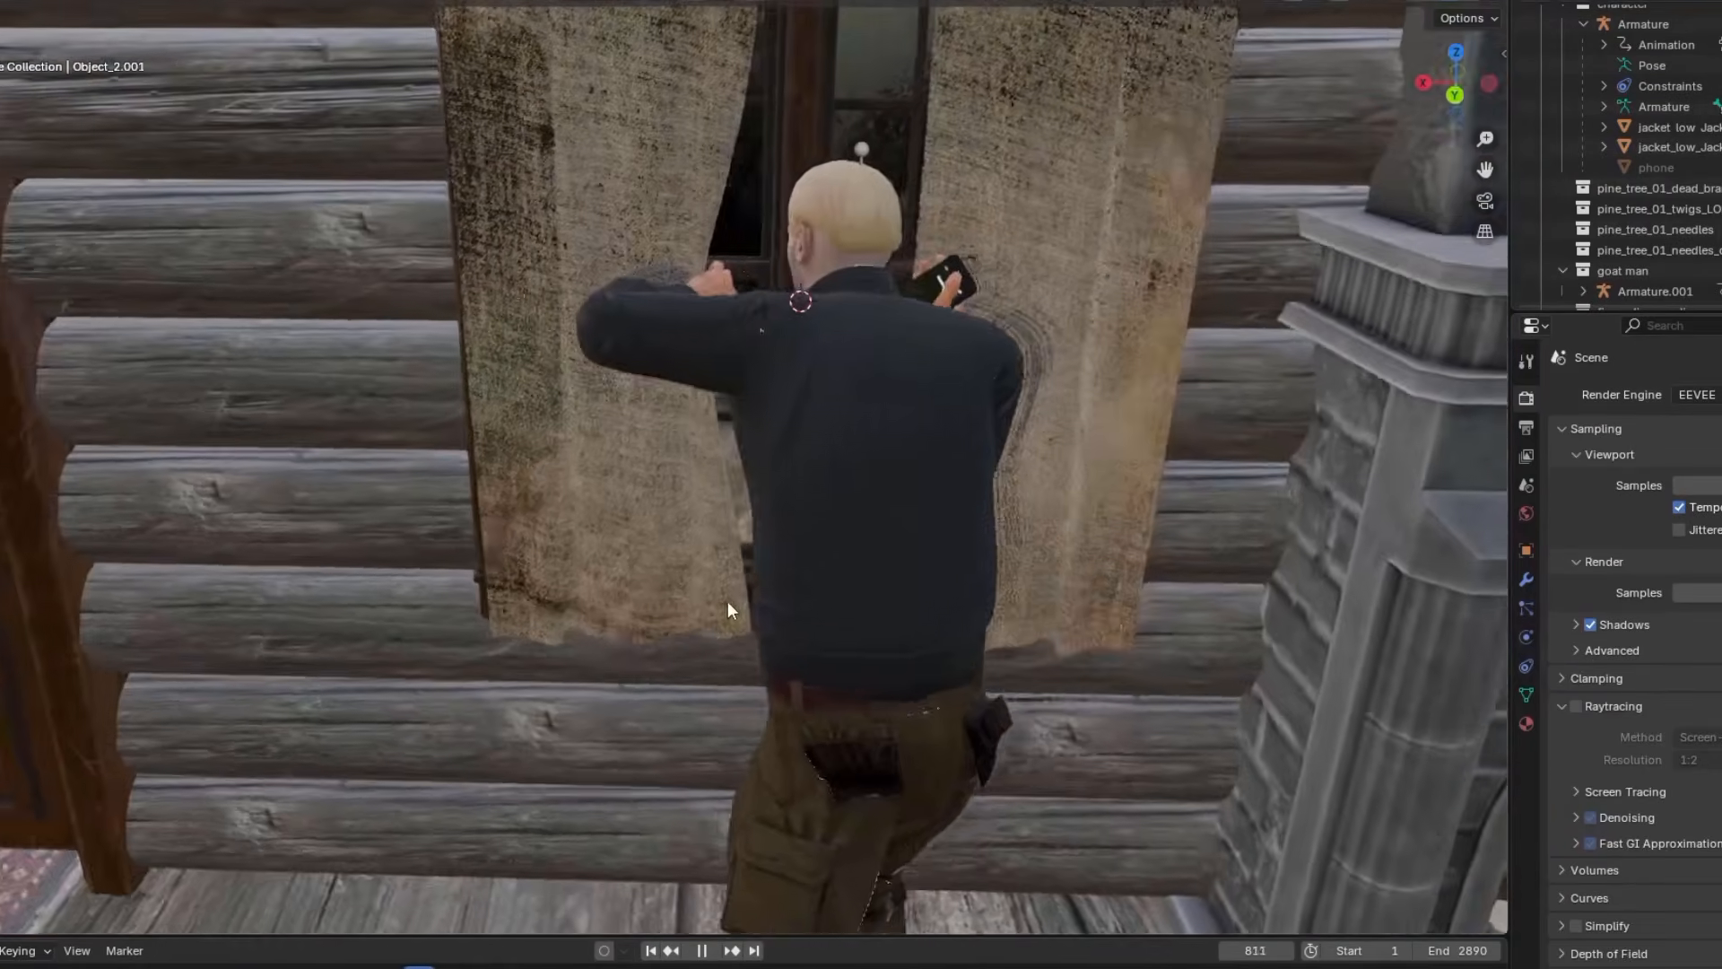
{"action": "middle_click_drag", "start_coordinate": [728, 601], "coordinate": [558, 583]}
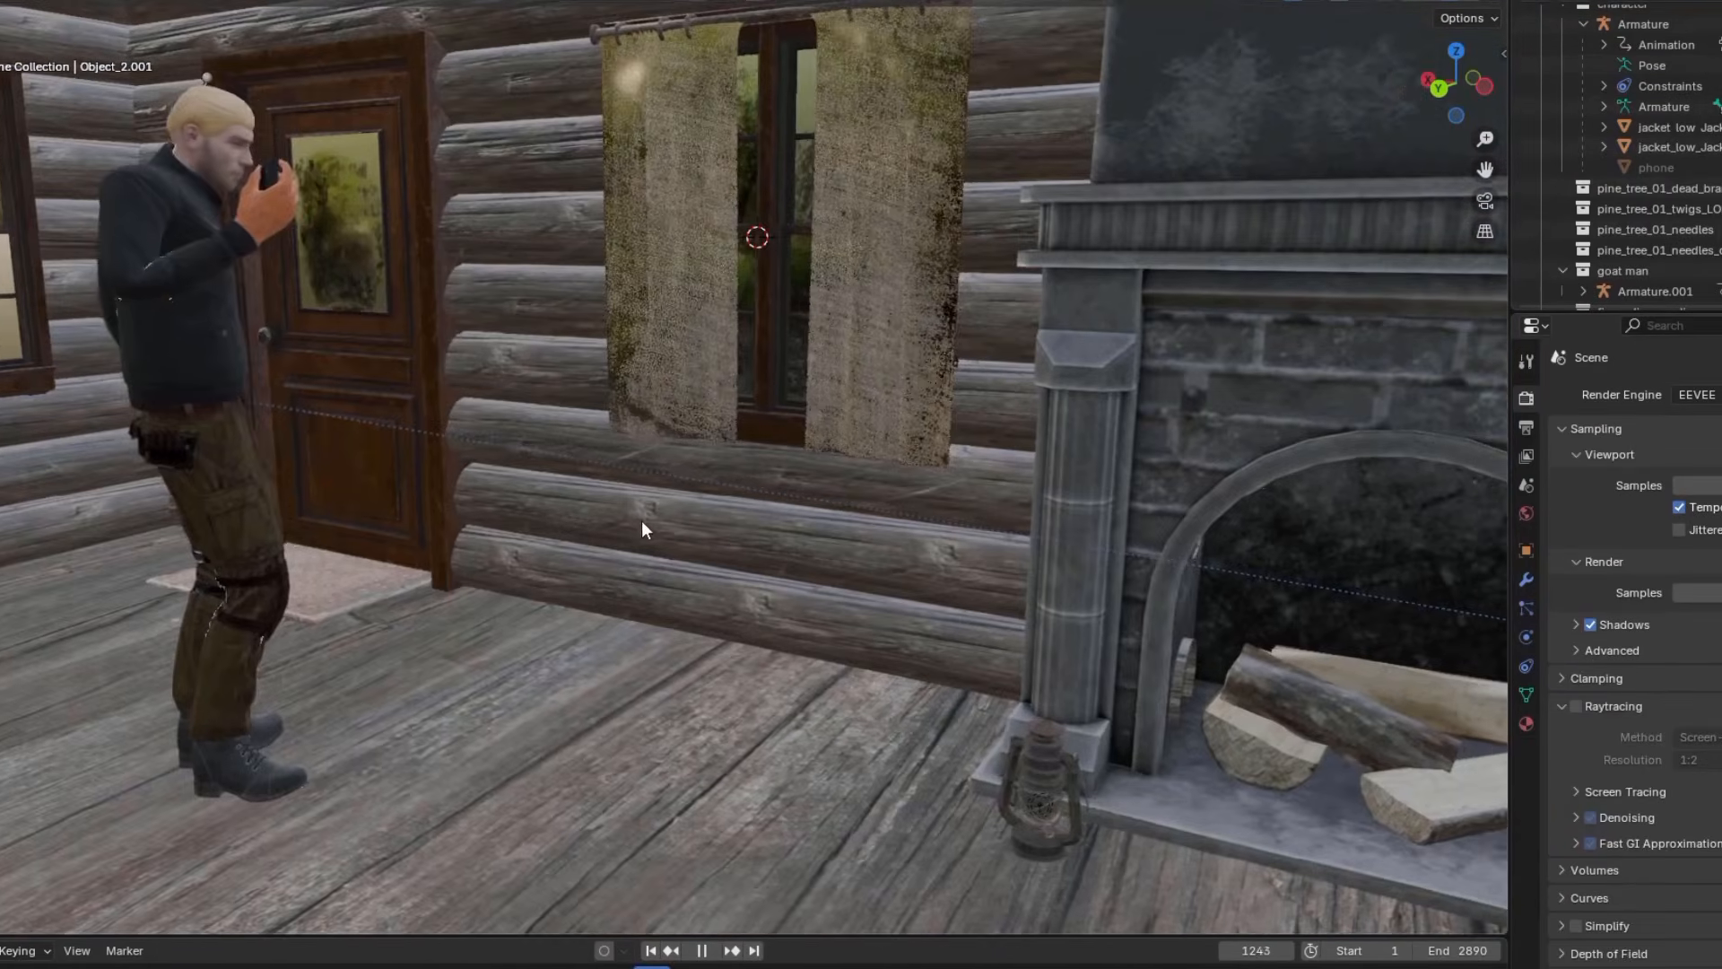
{"action": "middle_click_drag", "start_coordinate": [642, 521], "coordinate": [854, 576]}
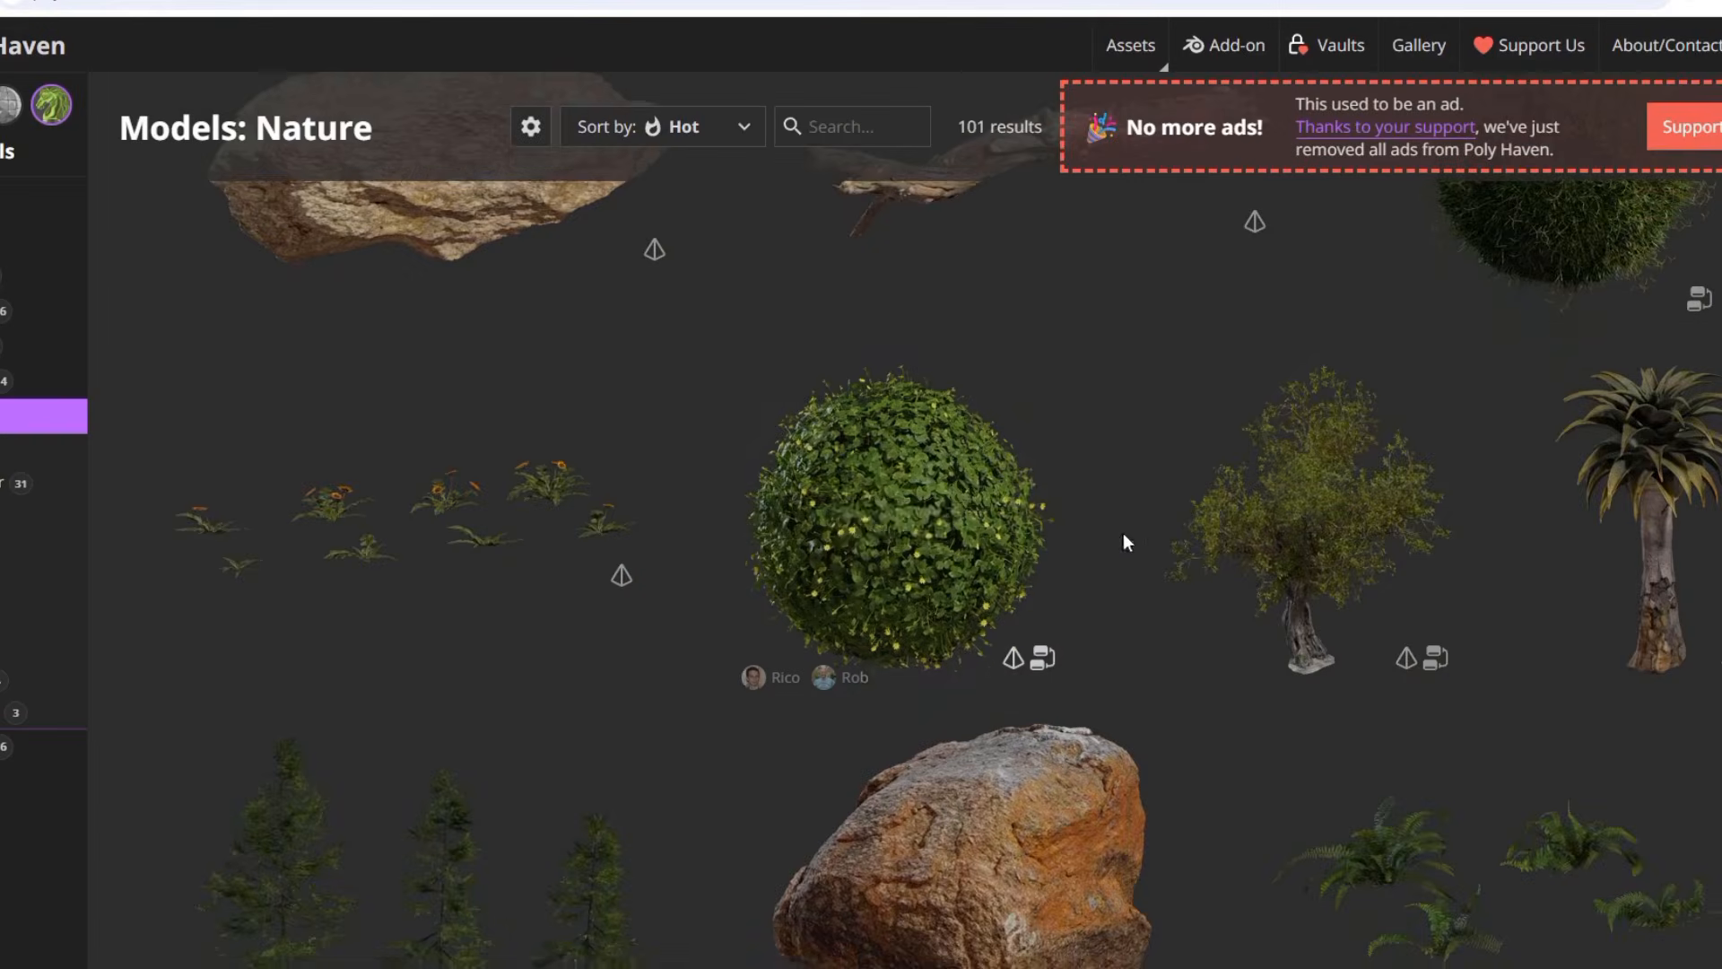
Browse Poly Haven's nature models and group the three fir saplings in Blender into a new collection named small trees
{"action": "scroll", "coordinate": [1076, 511], "scroll_direction": "up", "scroll_amount": 3}
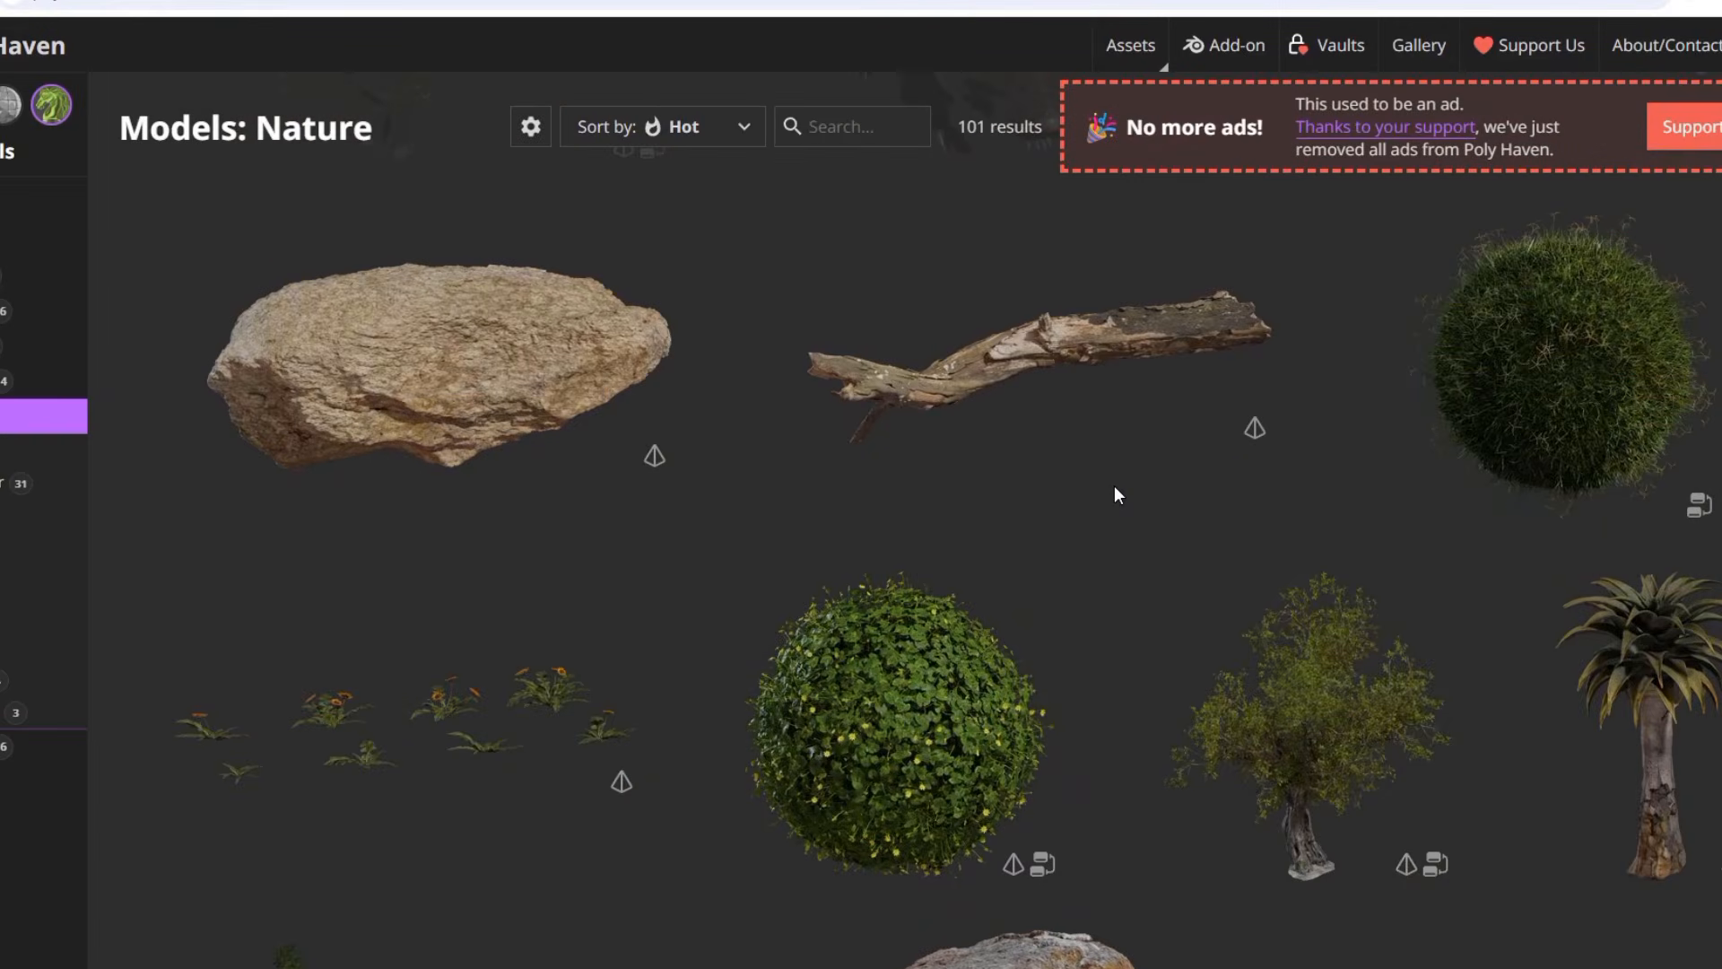
{"action": "scroll", "coordinate": [1114, 495], "scroll_direction": "down", "scroll_amount": 10}
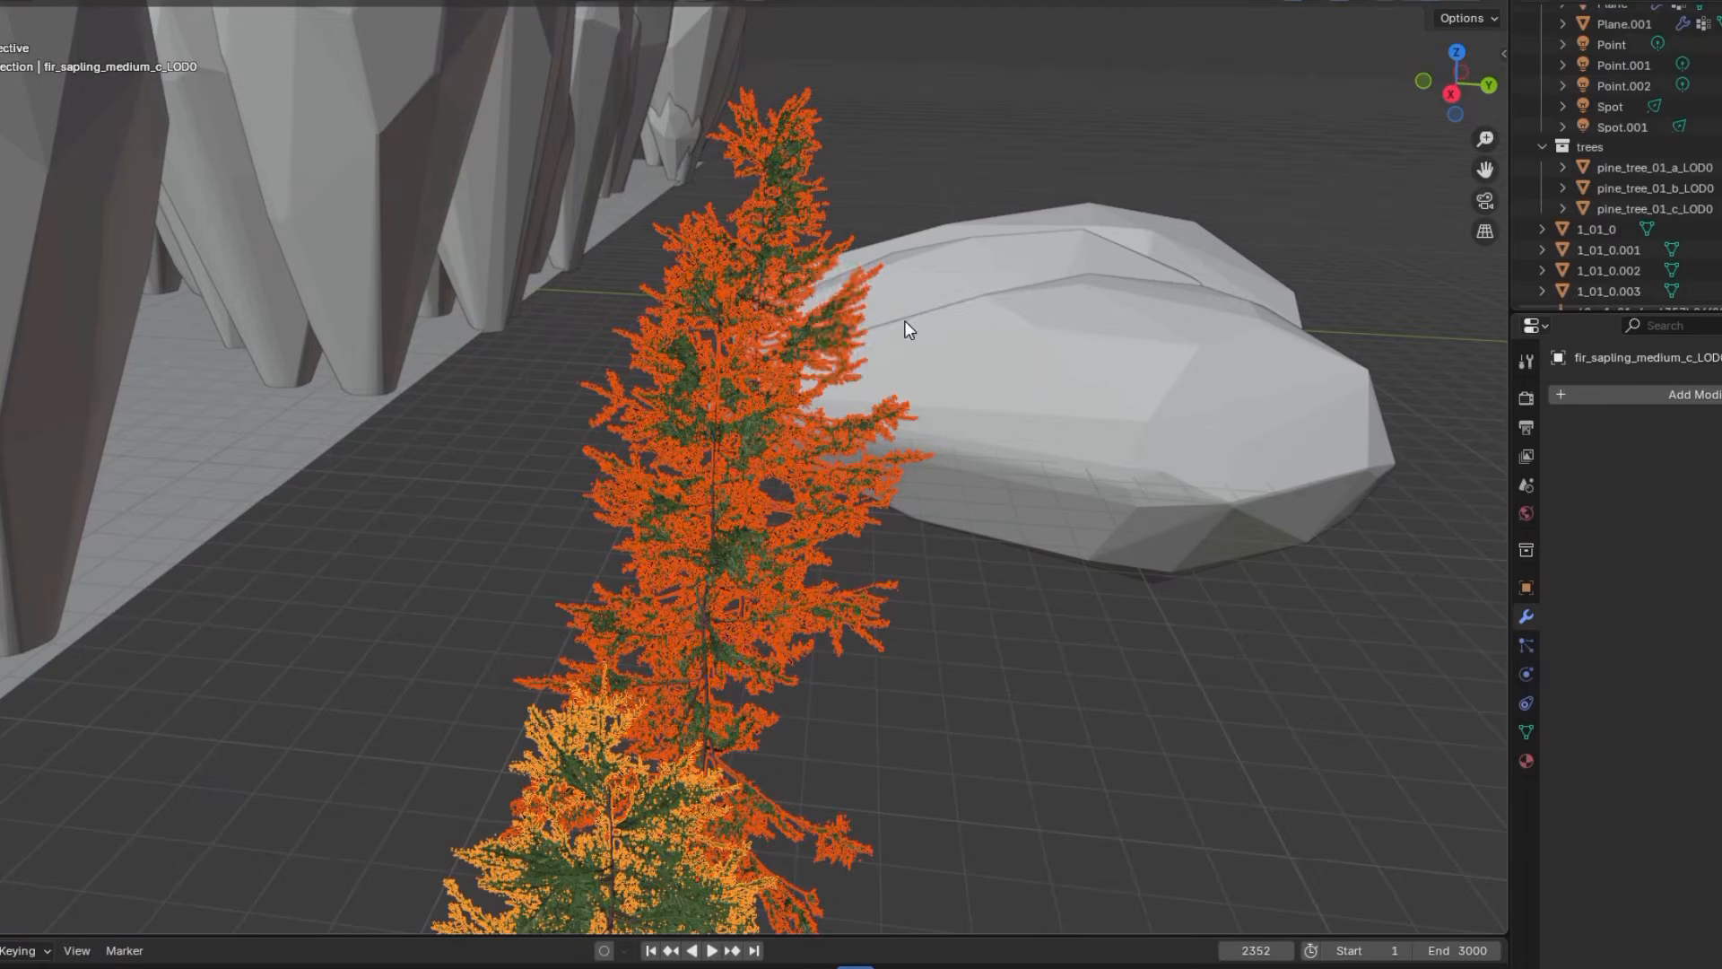
{"action": "key", "text": "m"}
{"action": "left_click", "coordinate": [904, 320]}
{"action": "type", "text": "saplings"}
{"action": "key", "text": "Return"}
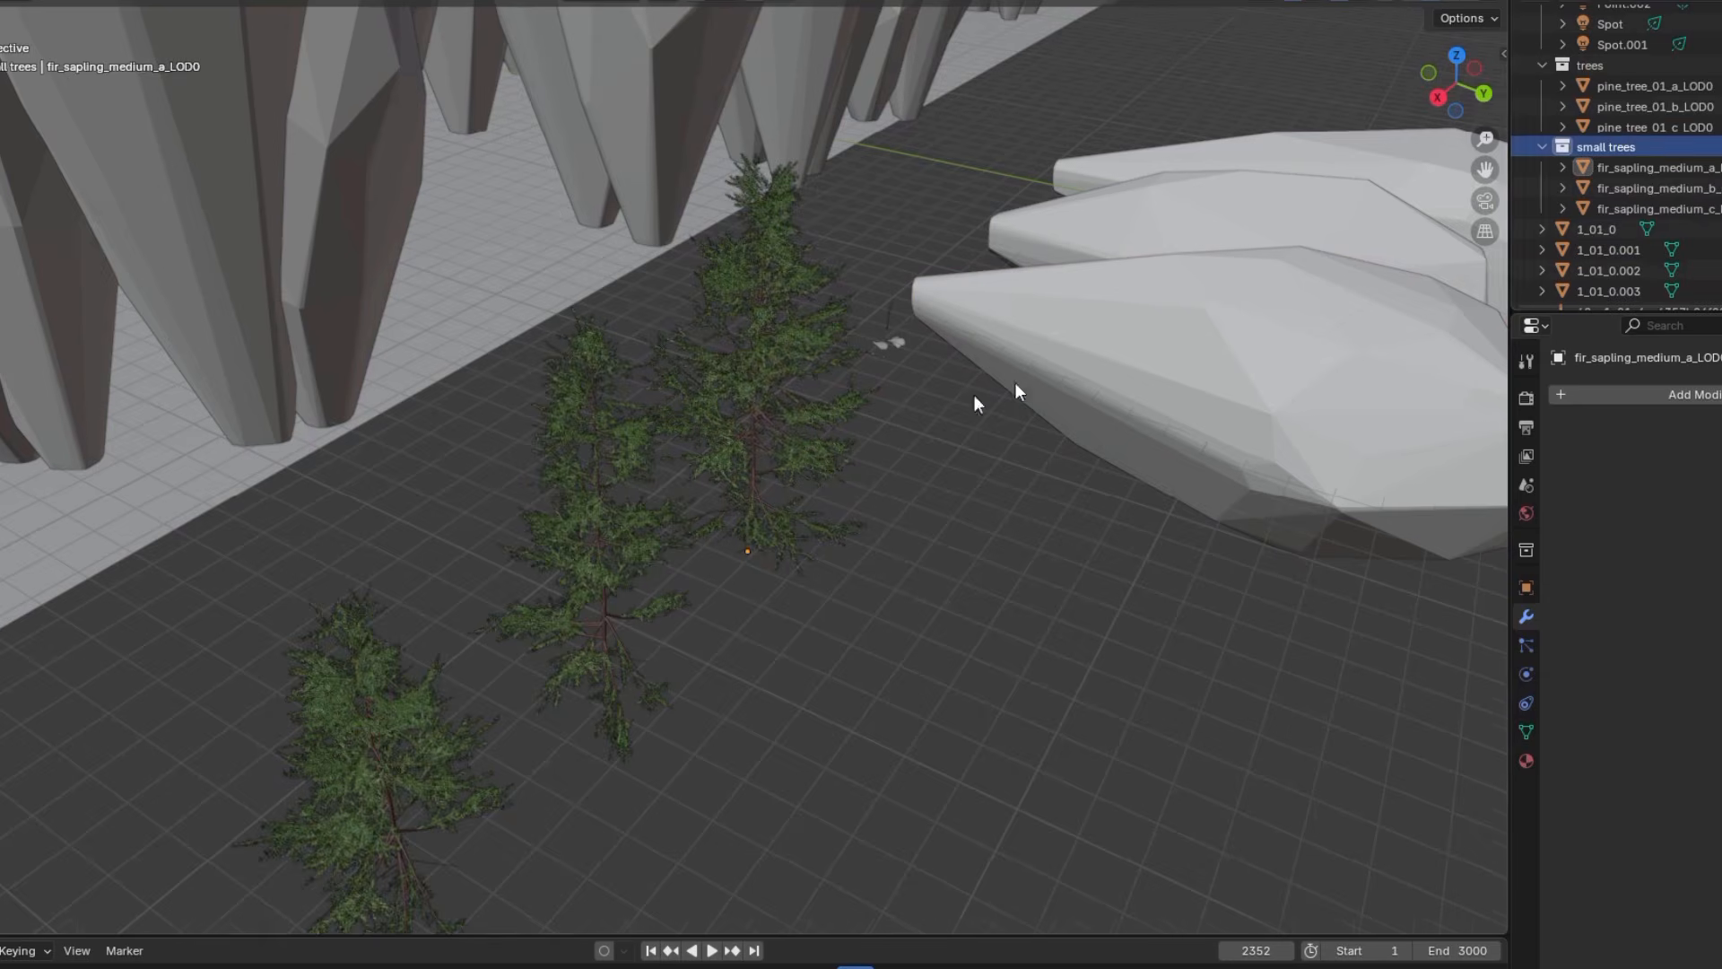
Copy the pine tree's convex hull modifier to the three fir saplings, and apply their transform after a 90° rotation
{"action": "key", "text": "ctrl+l"}
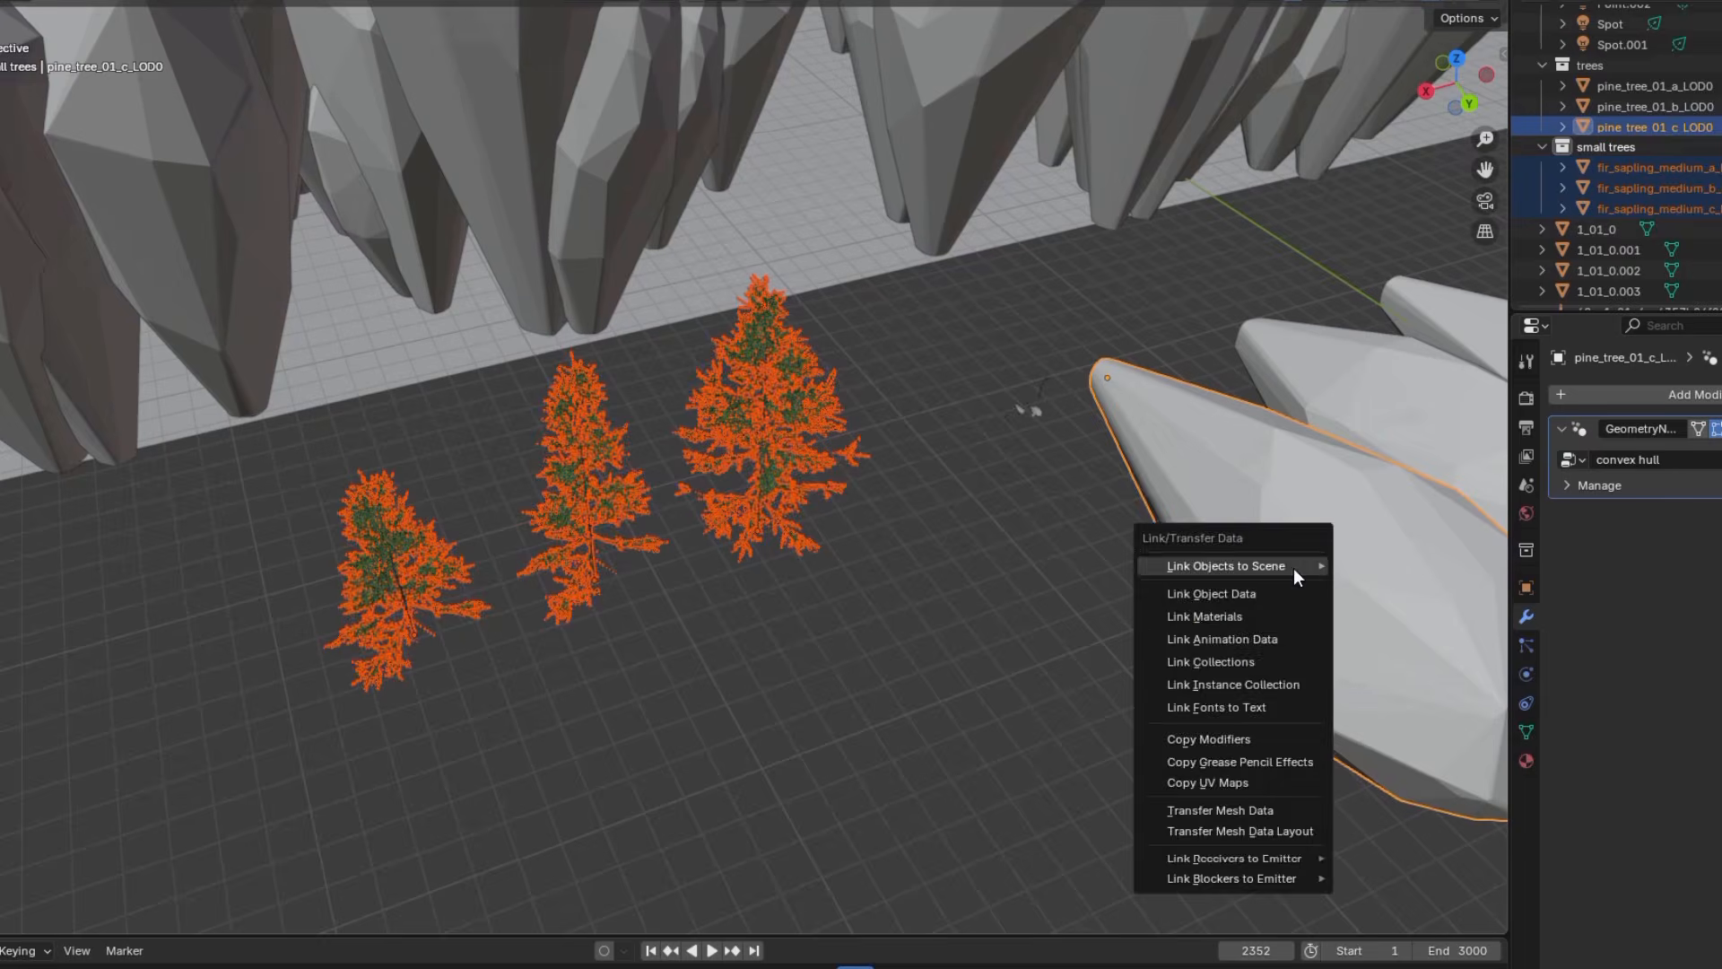
{"action": "left_click", "coordinate": [1192, 739]}
{"action": "key", "text": "ctrl+a"}
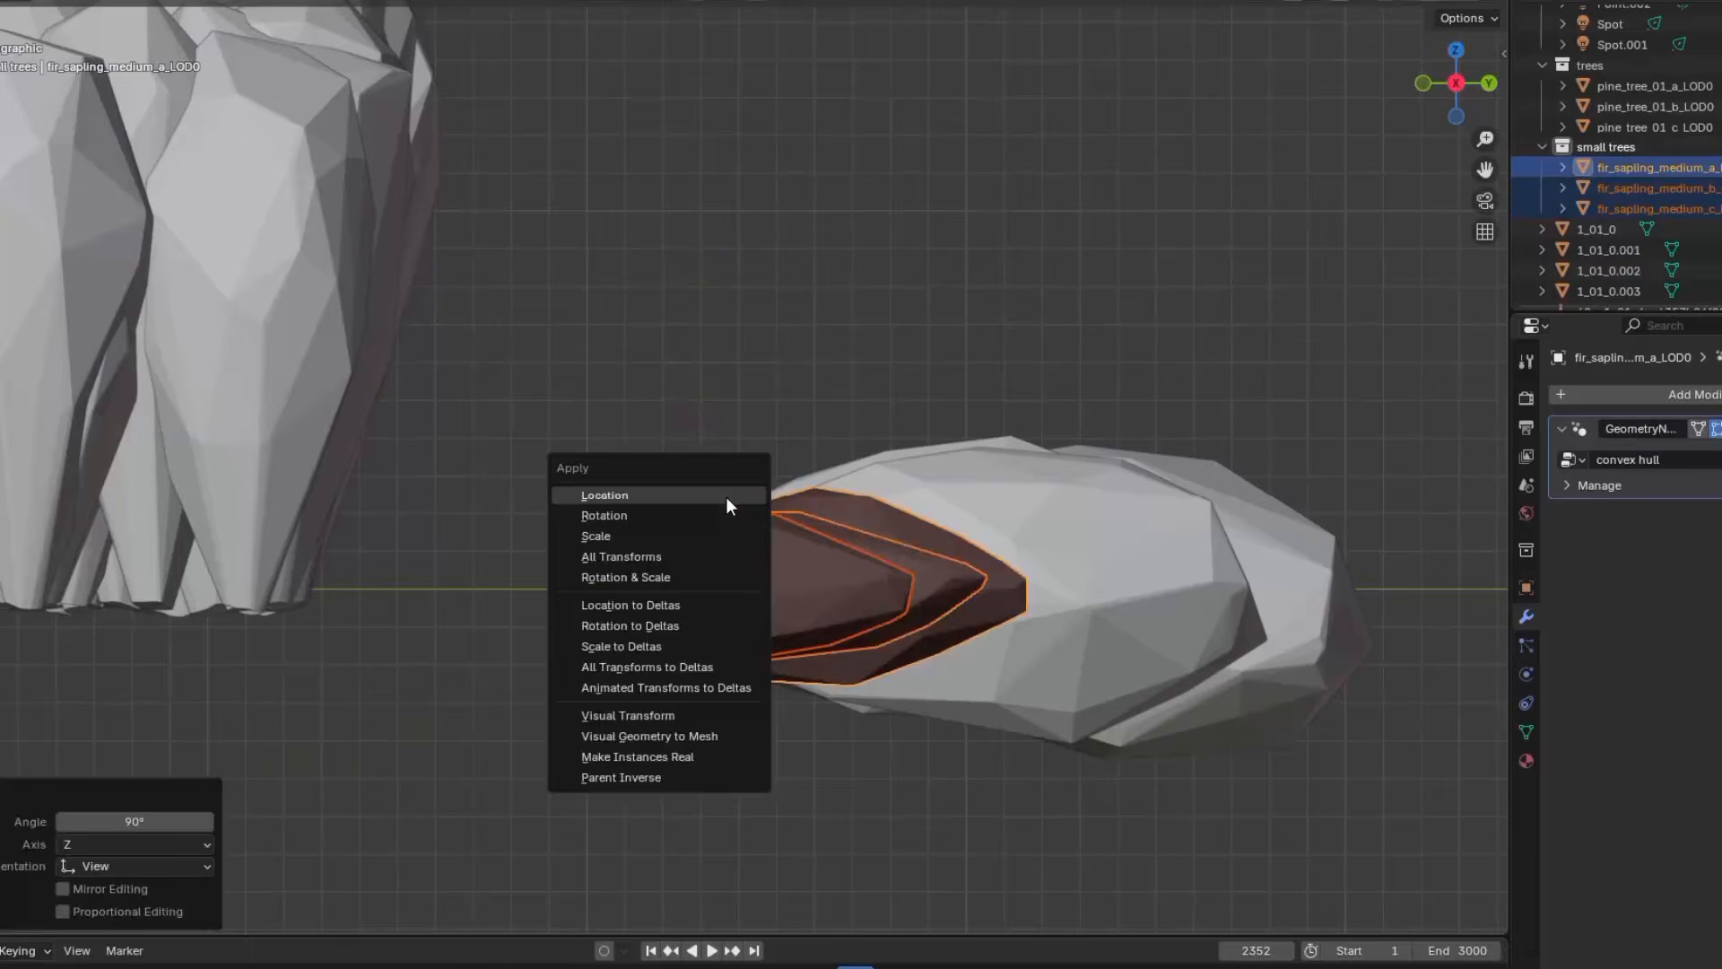
{"action": "left_click", "coordinate": [725, 497]}
Add a second particle system to the ground plane and name it small trees
{"action": "left_click", "coordinate": [1526, 646]}
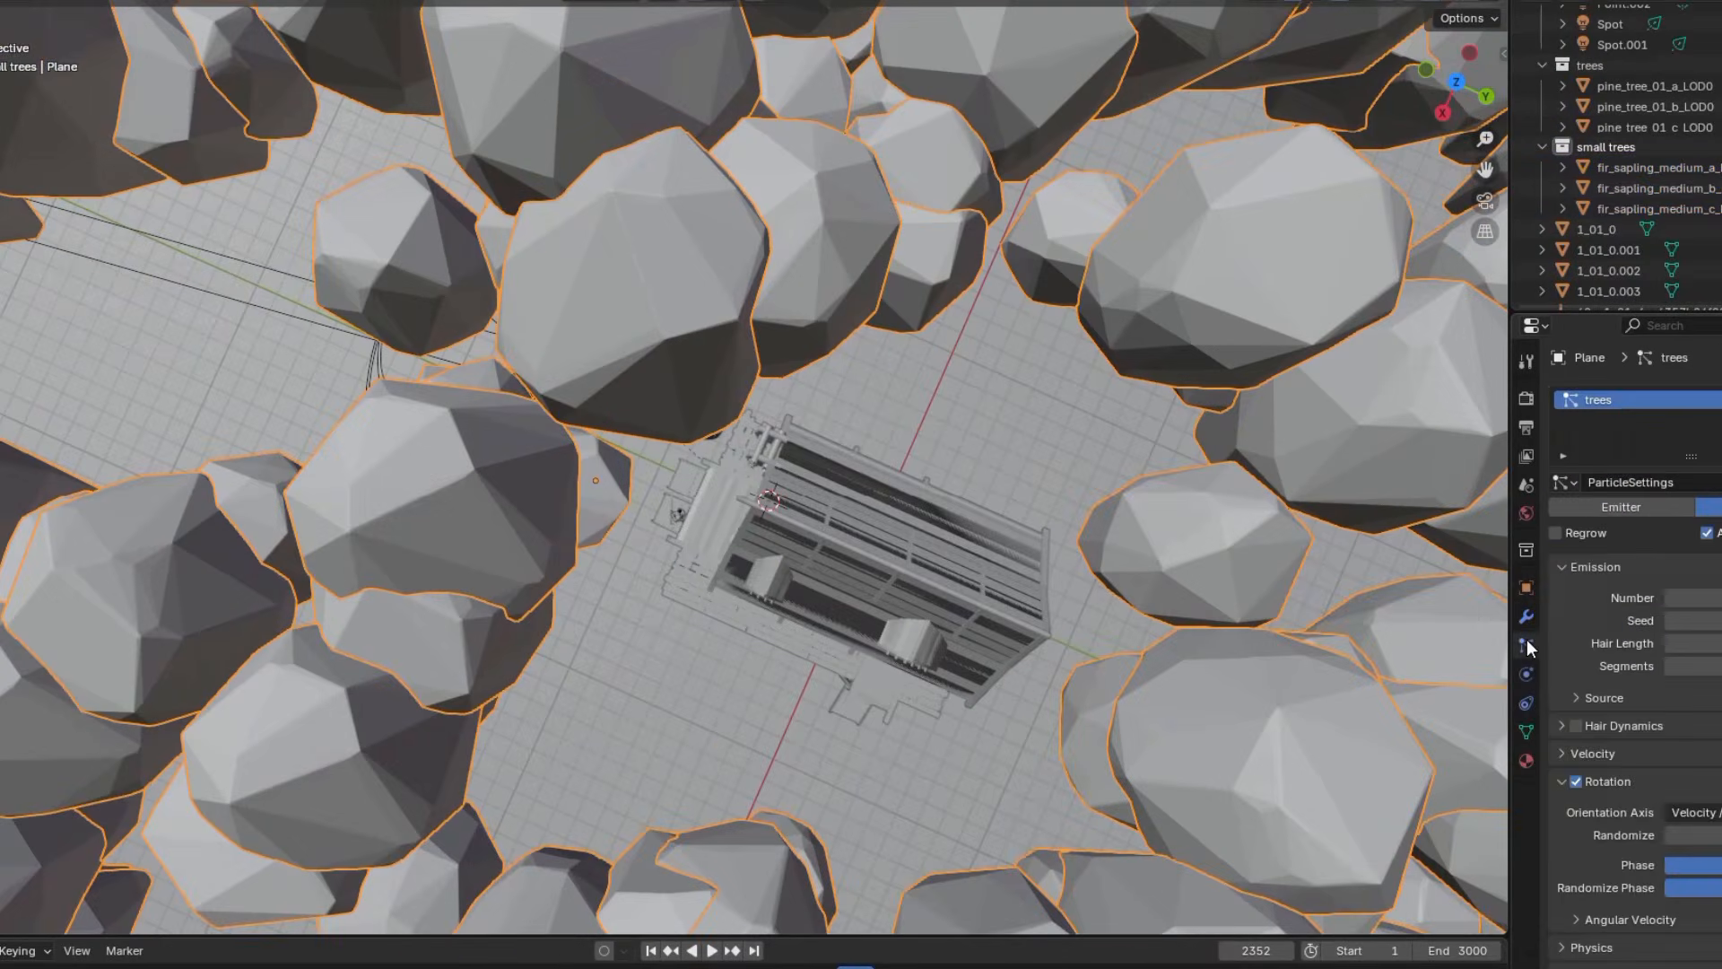
{"action": "left_click", "coordinate": [1713, 399]}
{"action": "double_click", "coordinate": [1702, 420]}
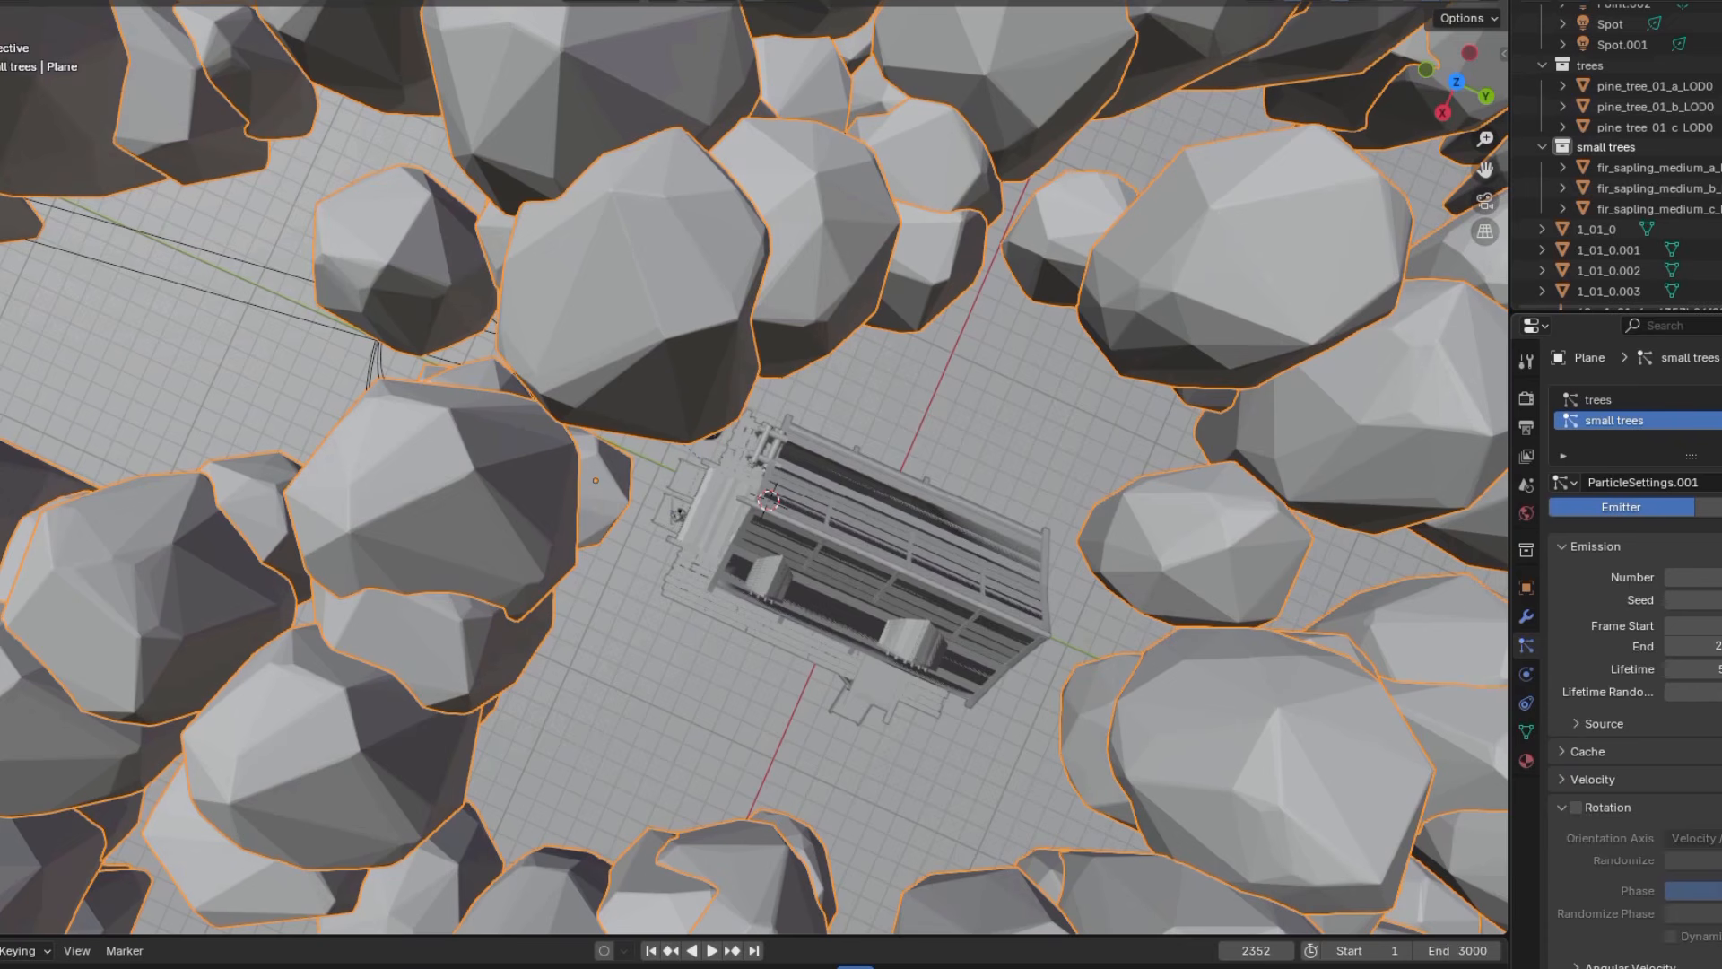
Set the small trees particle system to Hair and render it as a Collection using the small trees collection
{"action": "left_click", "coordinate": [1709, 507]}
{"action": "left_click", "coordinate": [1713, 875]}
{"action": "left_click", "coordinate": [1700, 934]}
{"action": "left_click", "coordinate": [1637, 722]}
{"action": "scroll", "coordinate": [1645, 742], "scroll_direction": "down", "scroll_amount": 4}
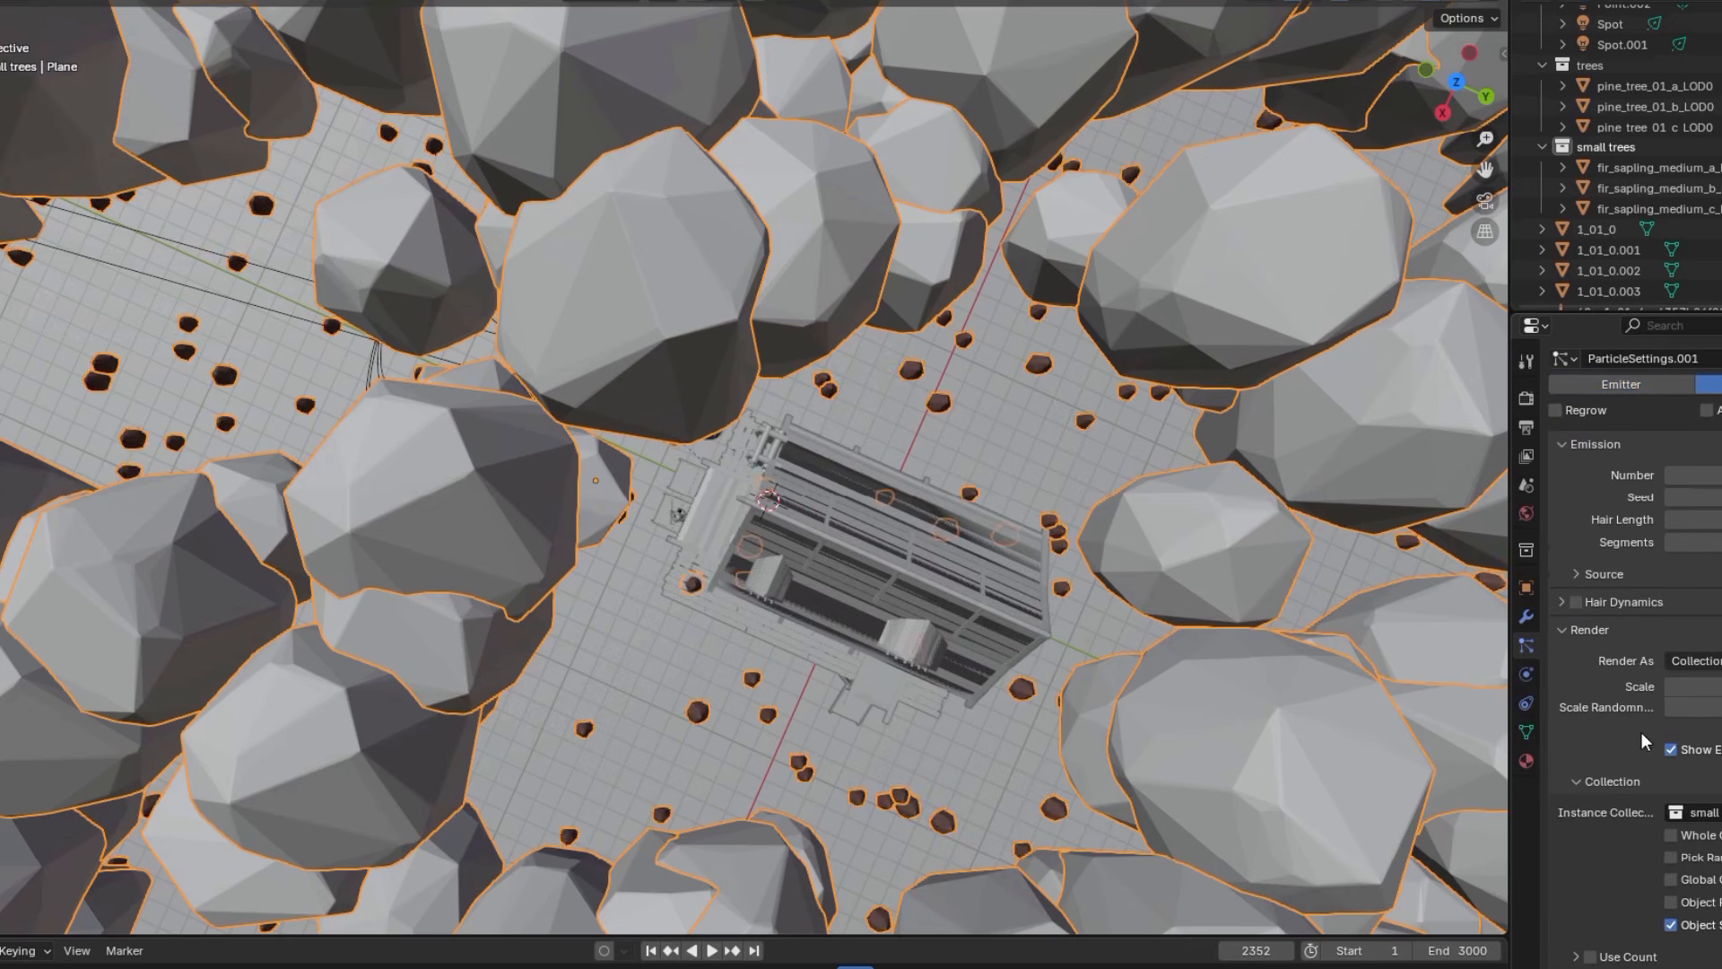
Enlarge the small trees particles' render scale and enable the system's advanced and rotation settings
{"action": "left_click_drag", "start_coordinate": [1700, 646], "coordinate": [1720, 645]}
{"action": "scroll", "coordinate": [1610, 553], "scroll_direction": "down", "scroll_amount": 5}
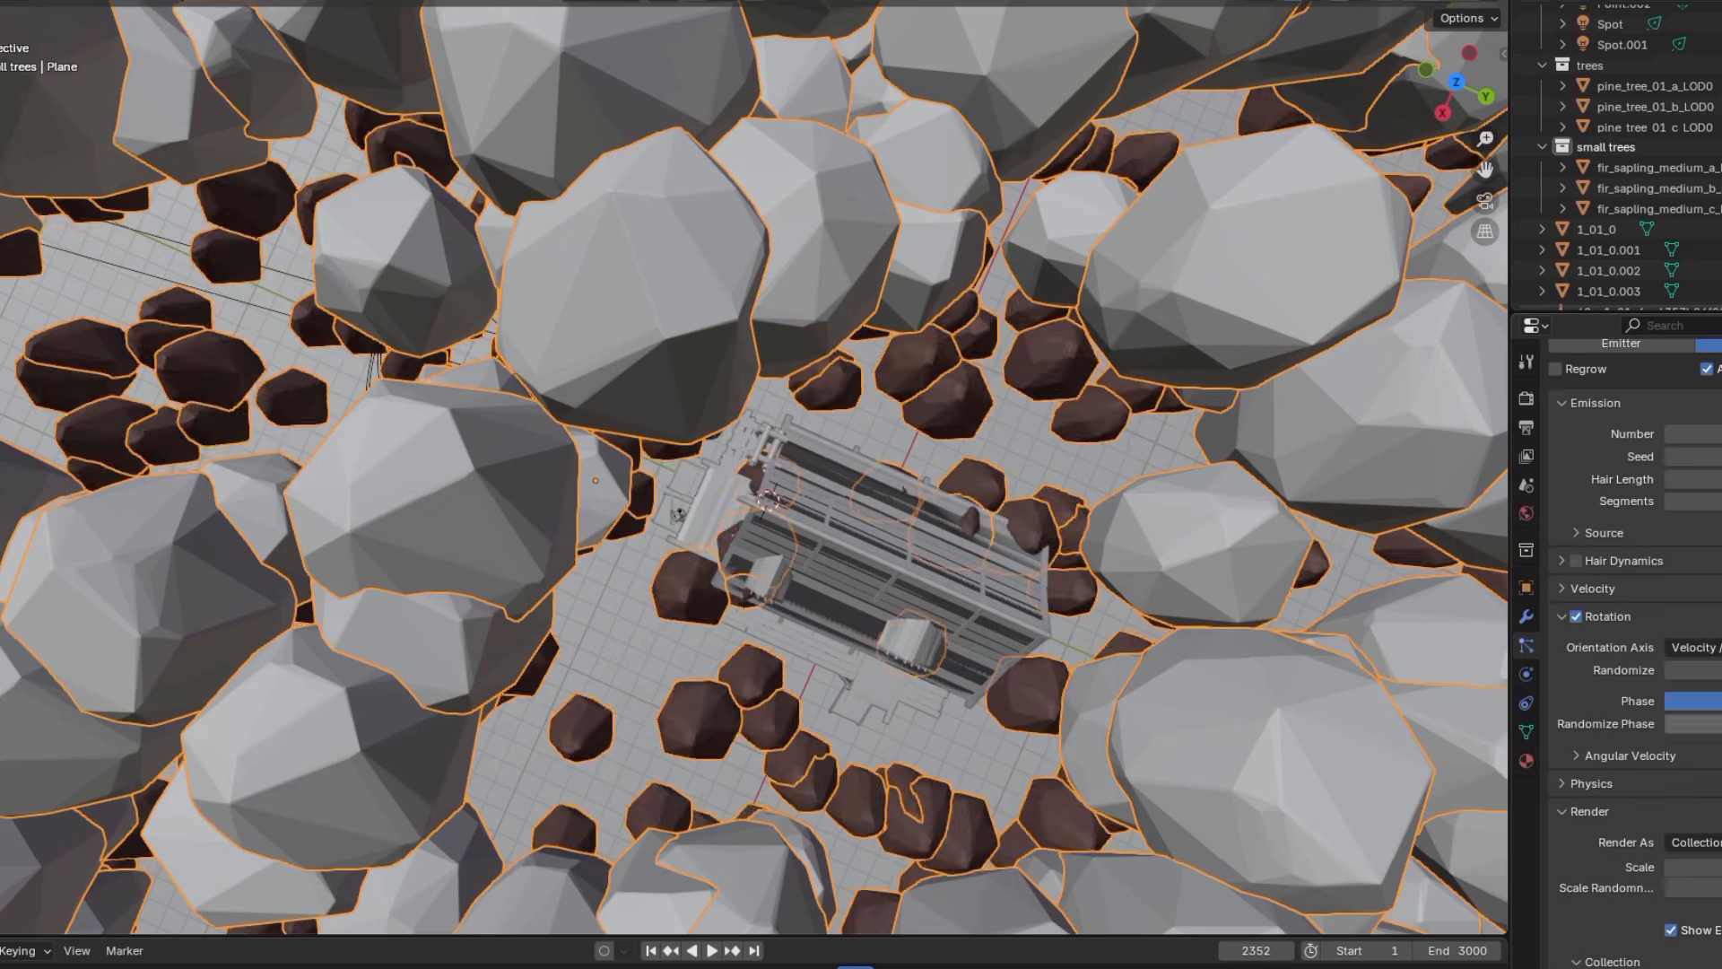
{"action": "scroll", "coordinate": [1610, 553], "scroll_direction": "down", "scroll_amount": 5}
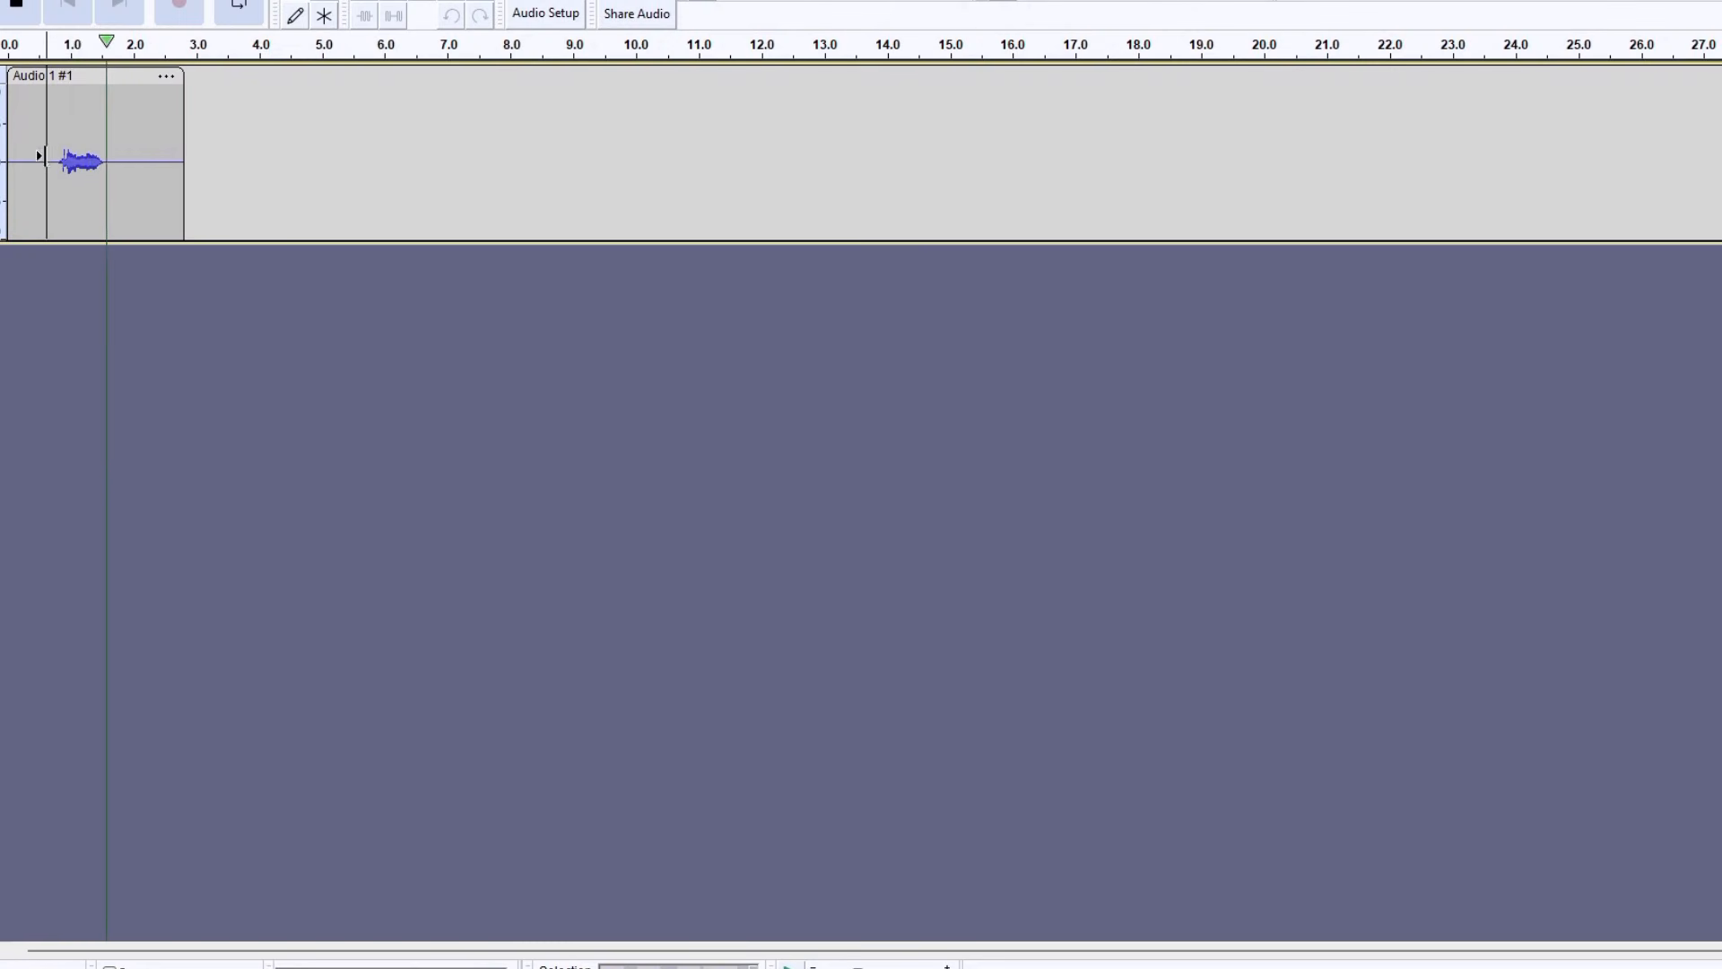
Switch to Audacity, reverse the first recorded audio clip and play it back
{"action": "double_click", "coordinate": [54, 139]}
{"action": "left_click", "coordinate": [110, 0]}
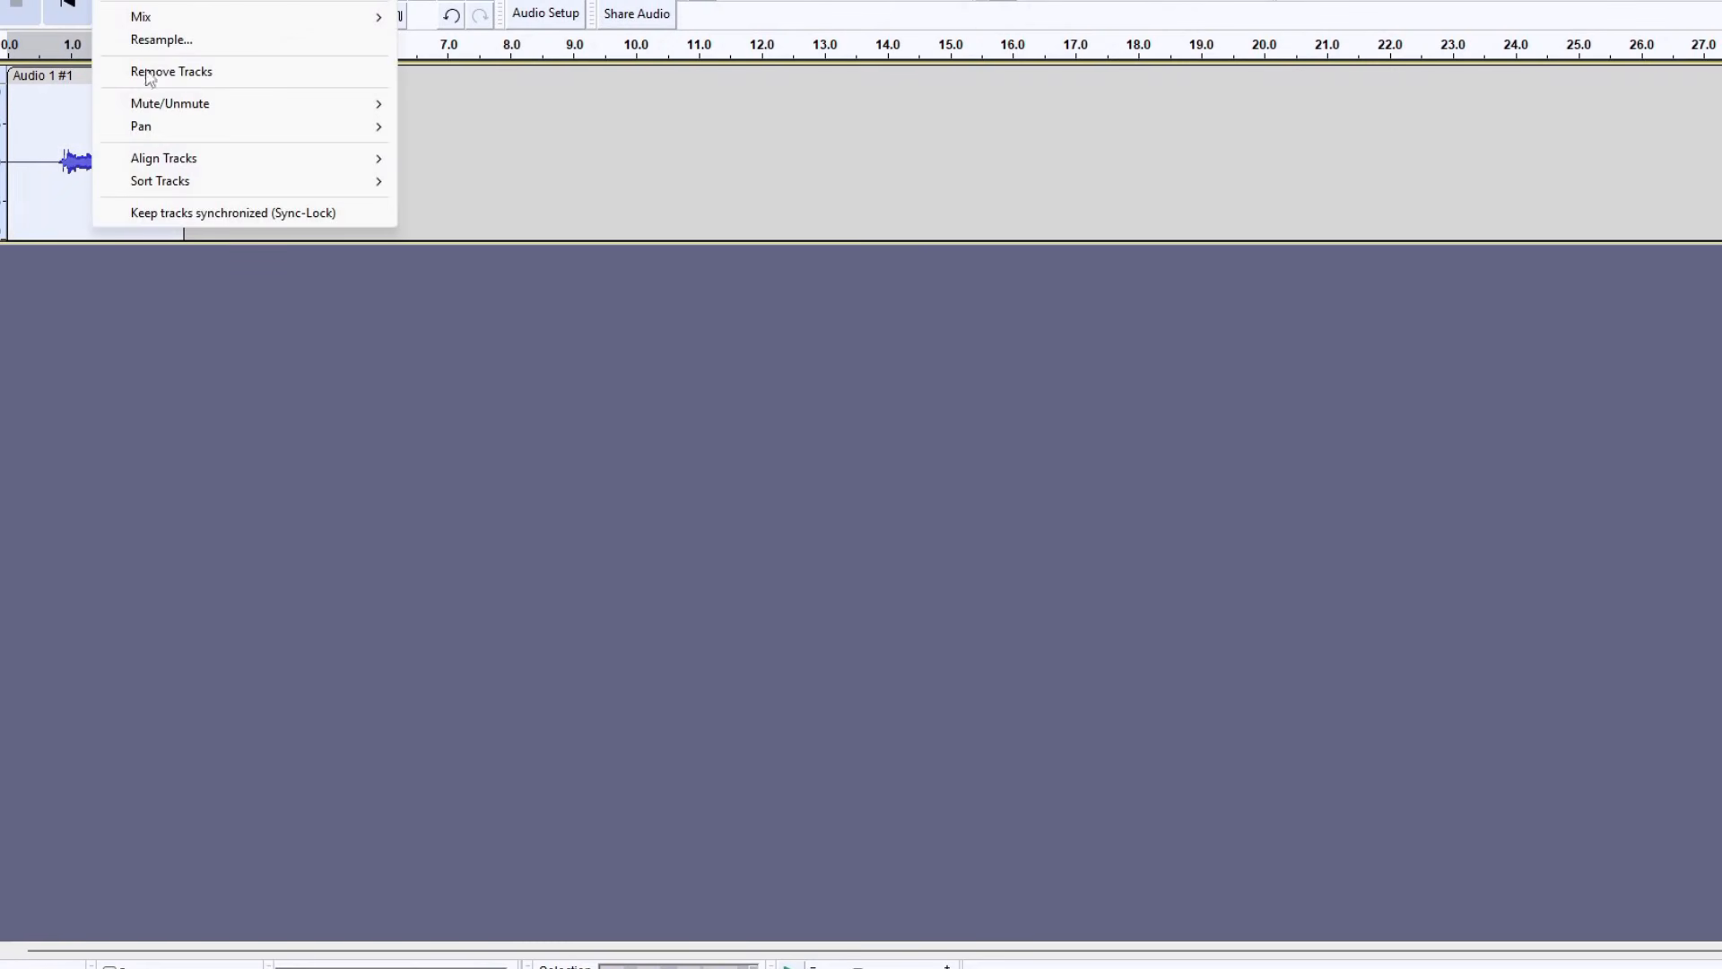
{"action": "mouse_move", "coordinate": [226, 0]}
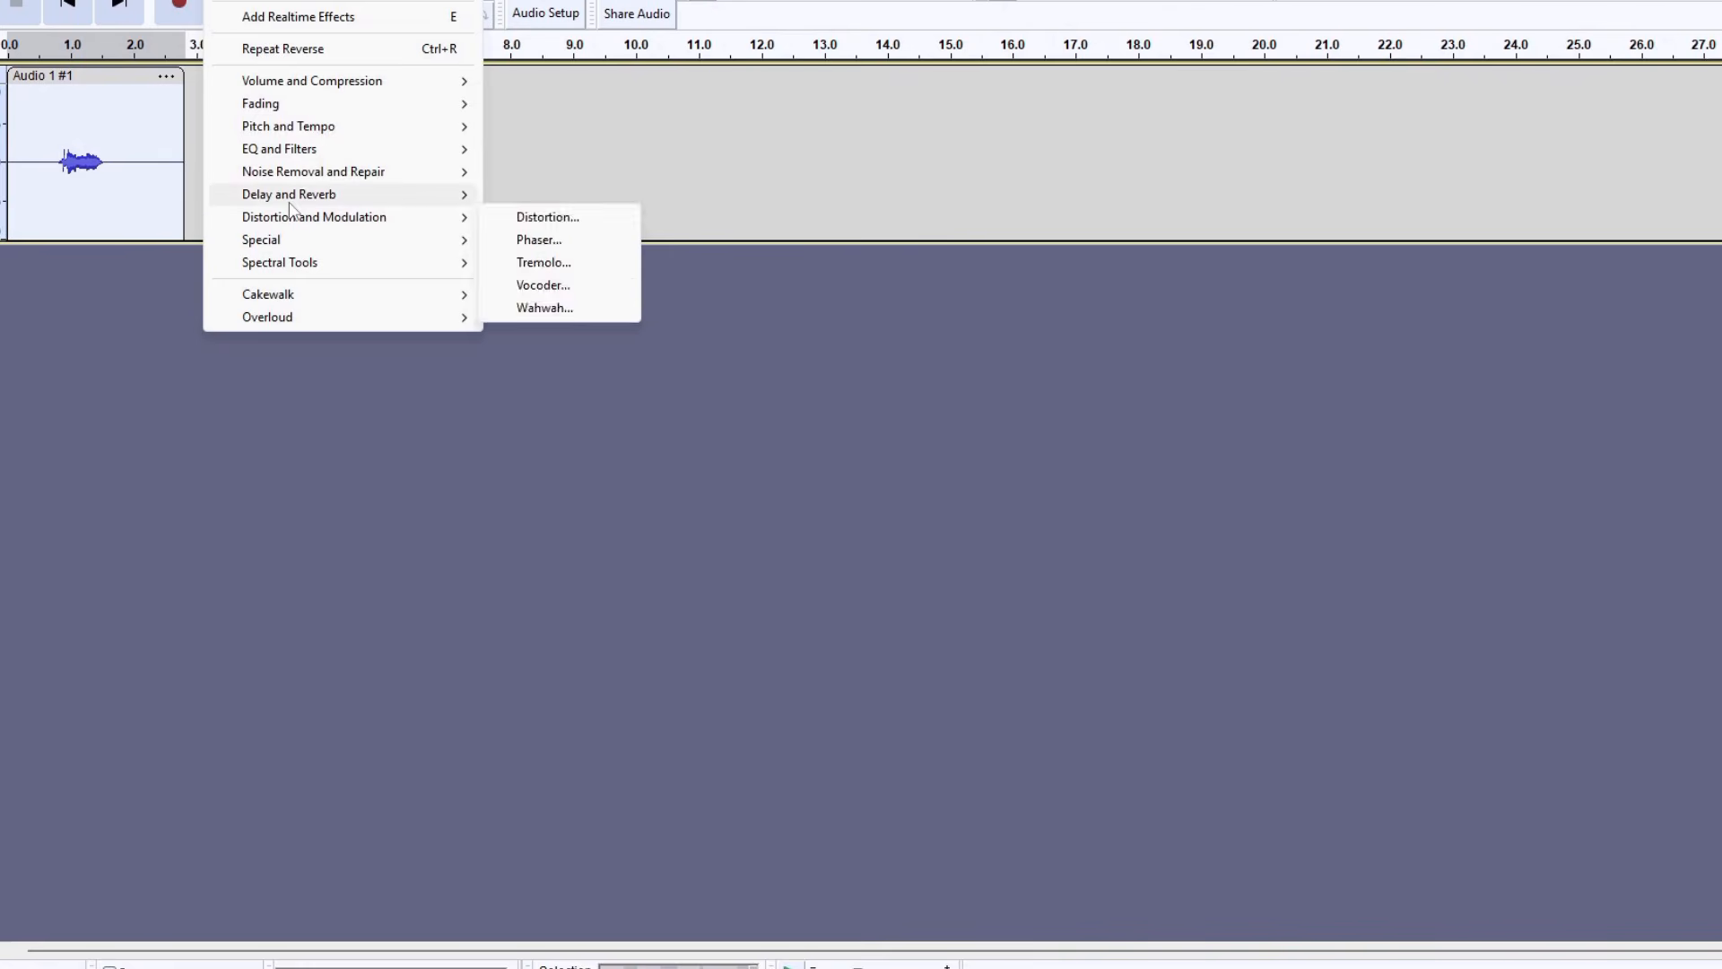
{"action": "mouse_move", "coordinate": [436, 243]}
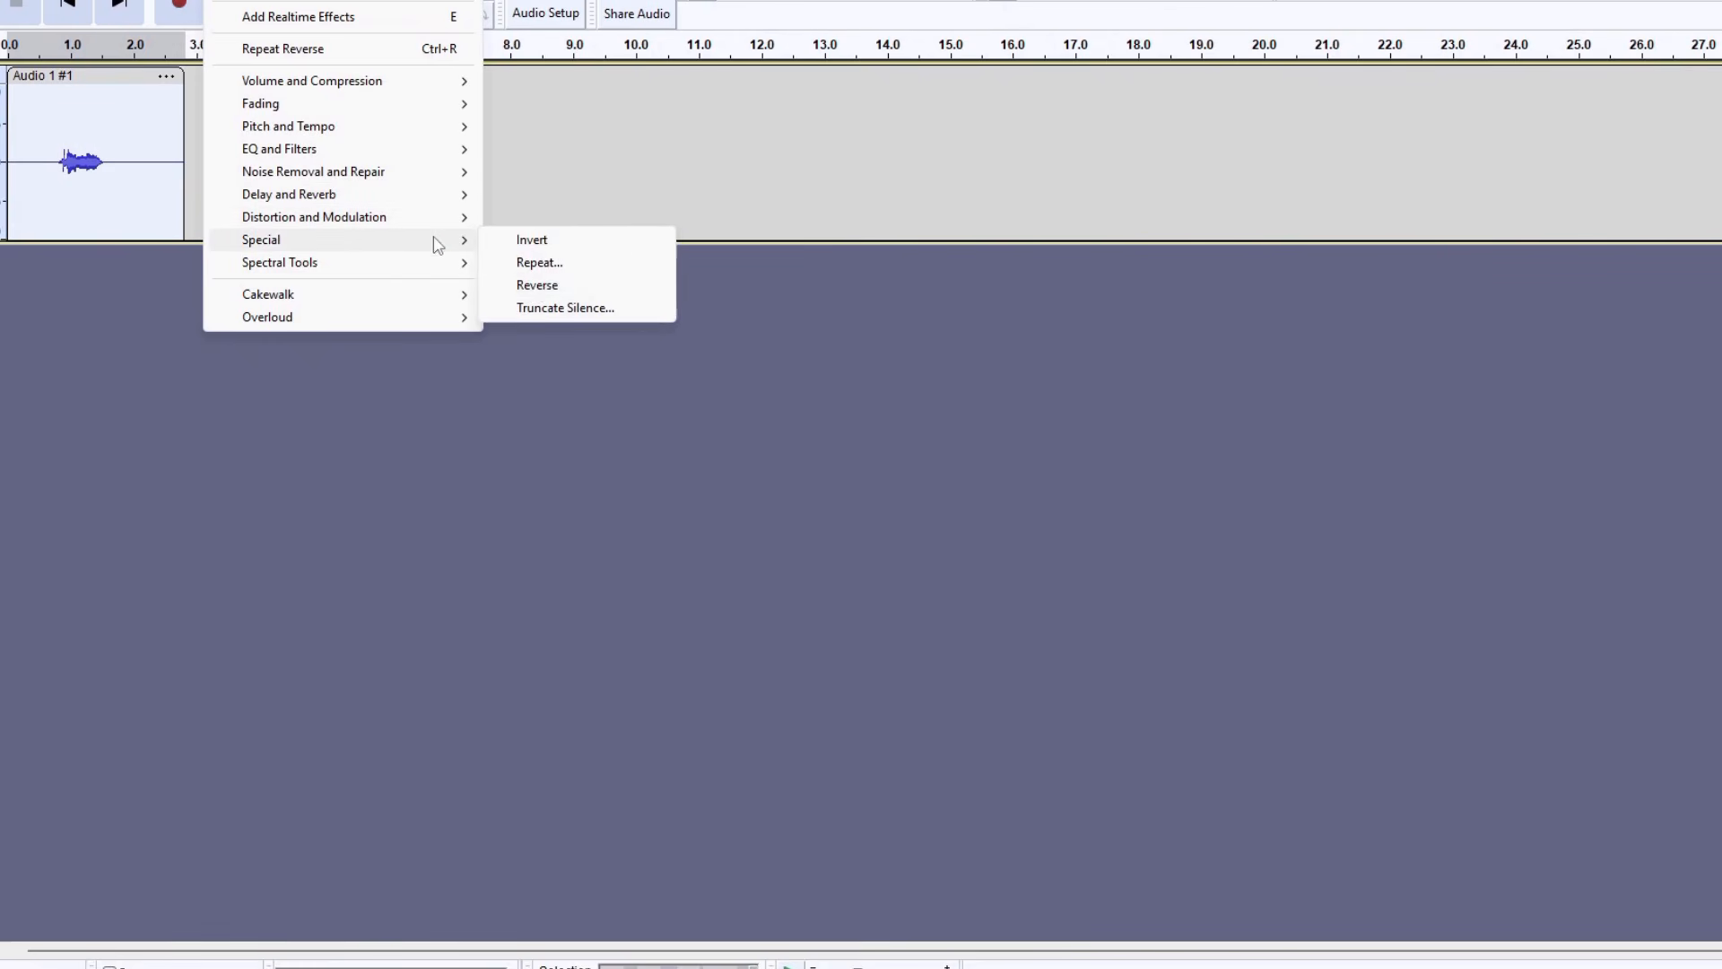
{"action": "left_click", "coordinate": [537, 285]}
{"action": "left_click", "coordinate": [89, 167]}
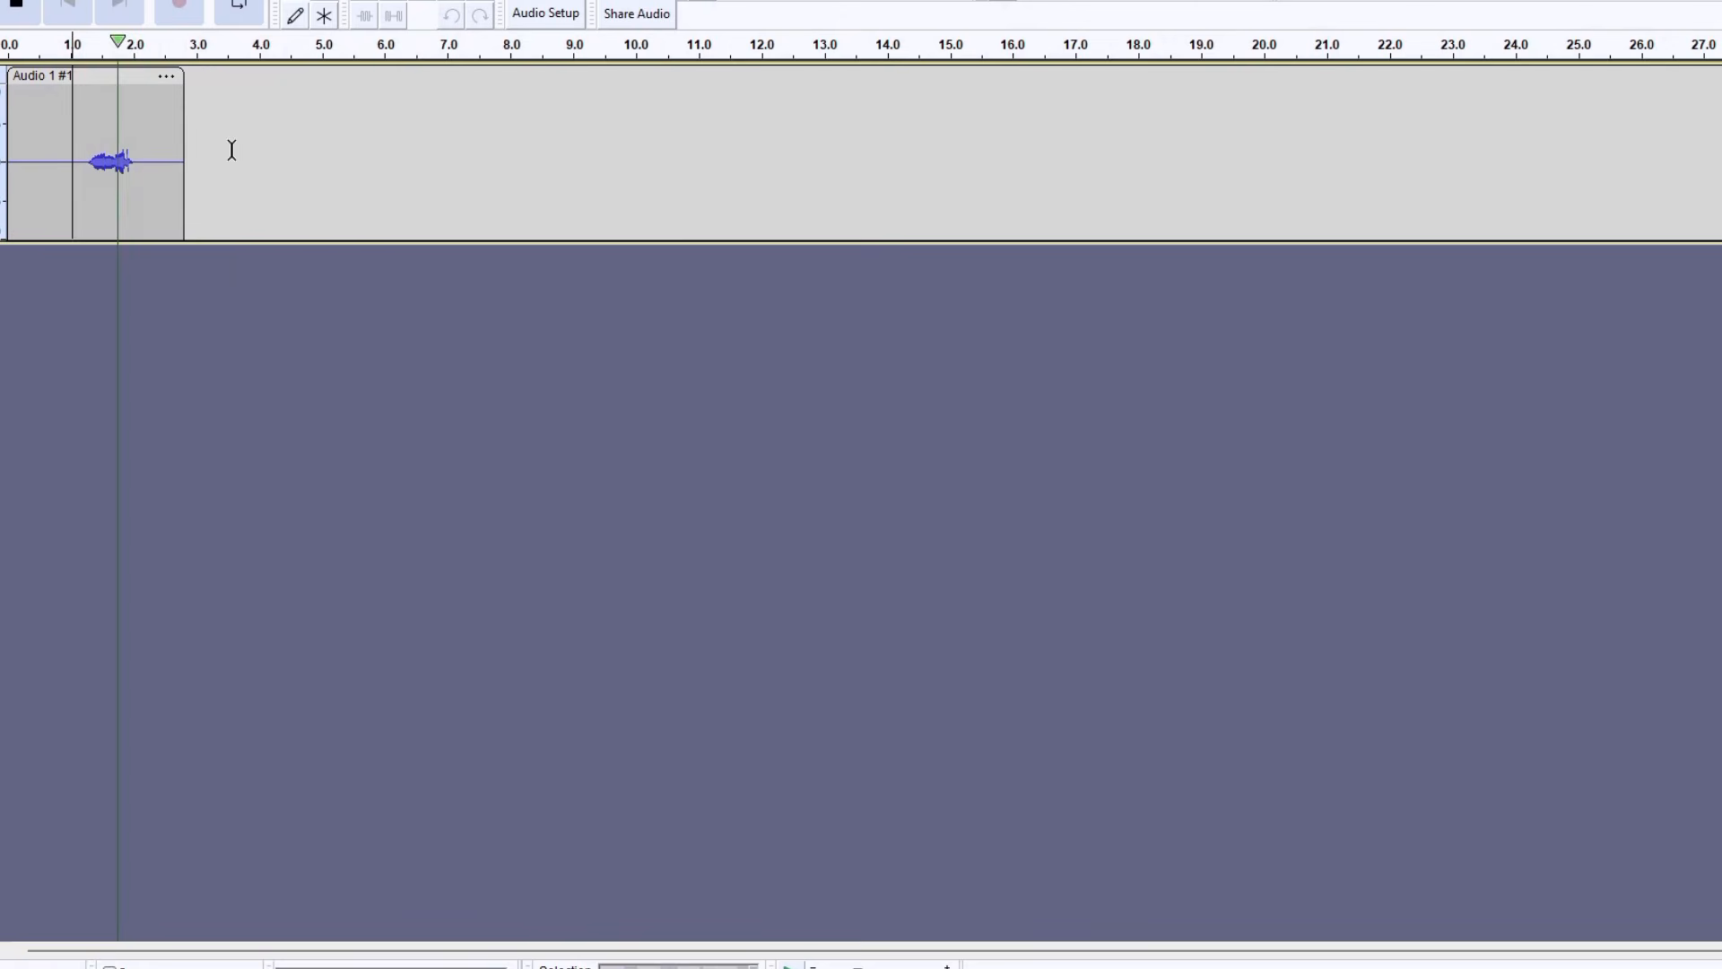
Record a second audio clip about 2.3 seconds long after the first one on the same track
{"action": "left_click", "coordinate": [183, 9]}
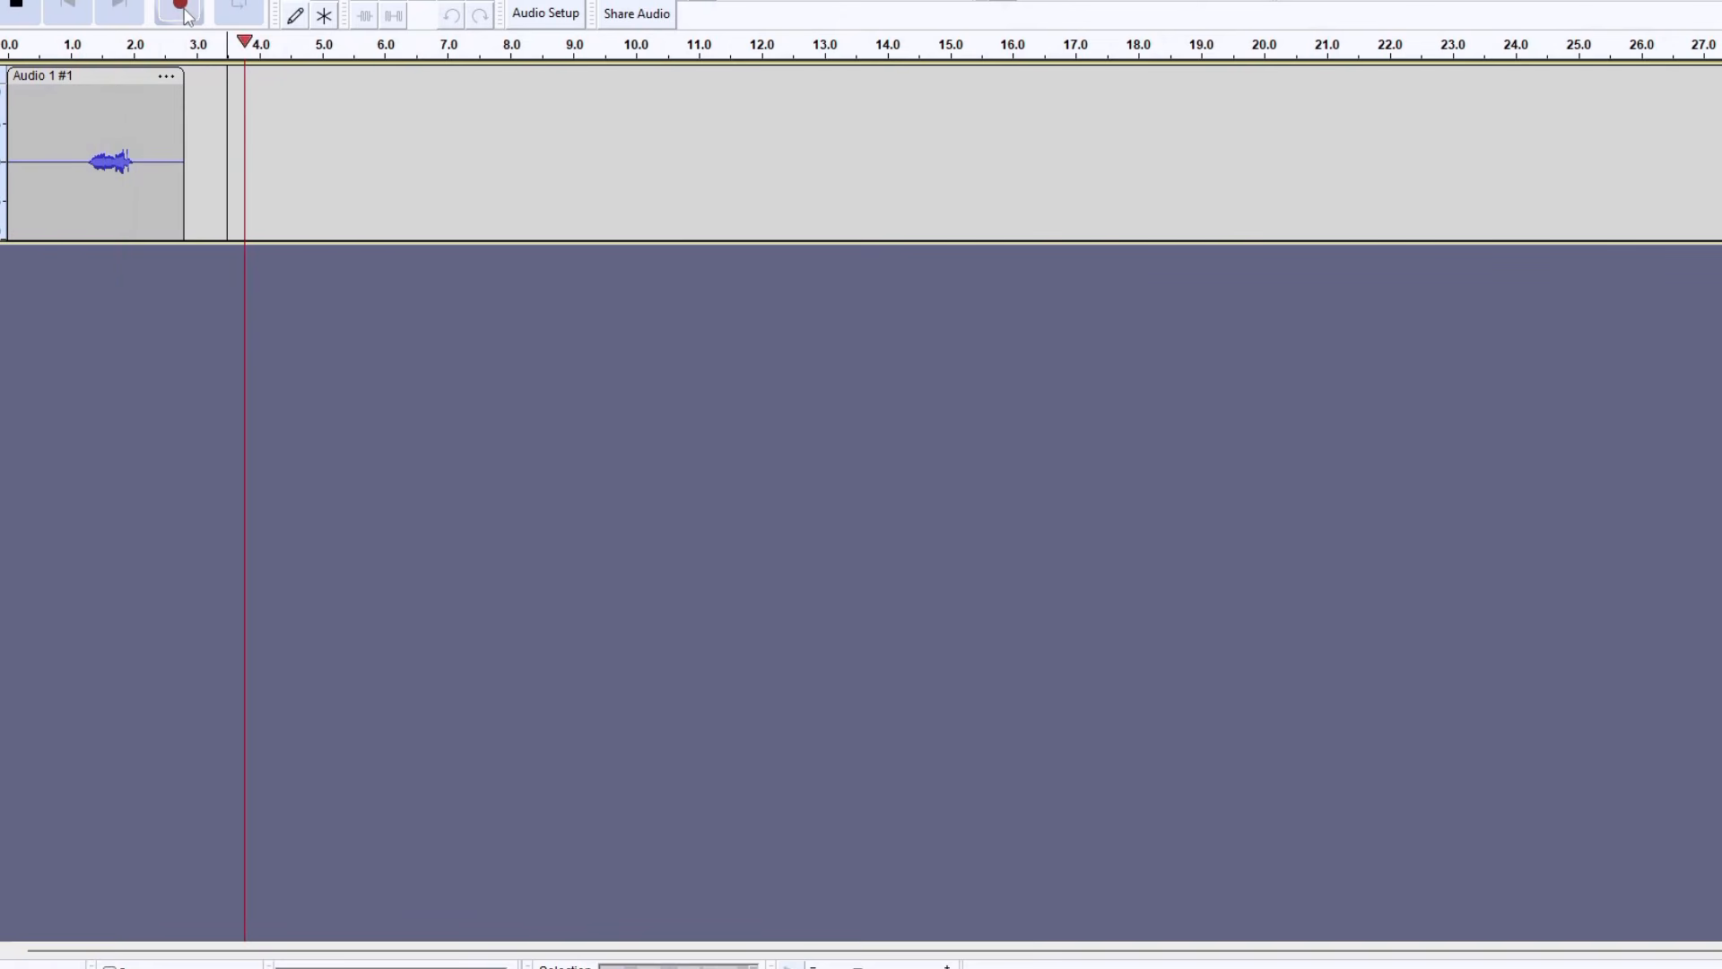
{"action": "left_click", "coordinate": [17, 7]}
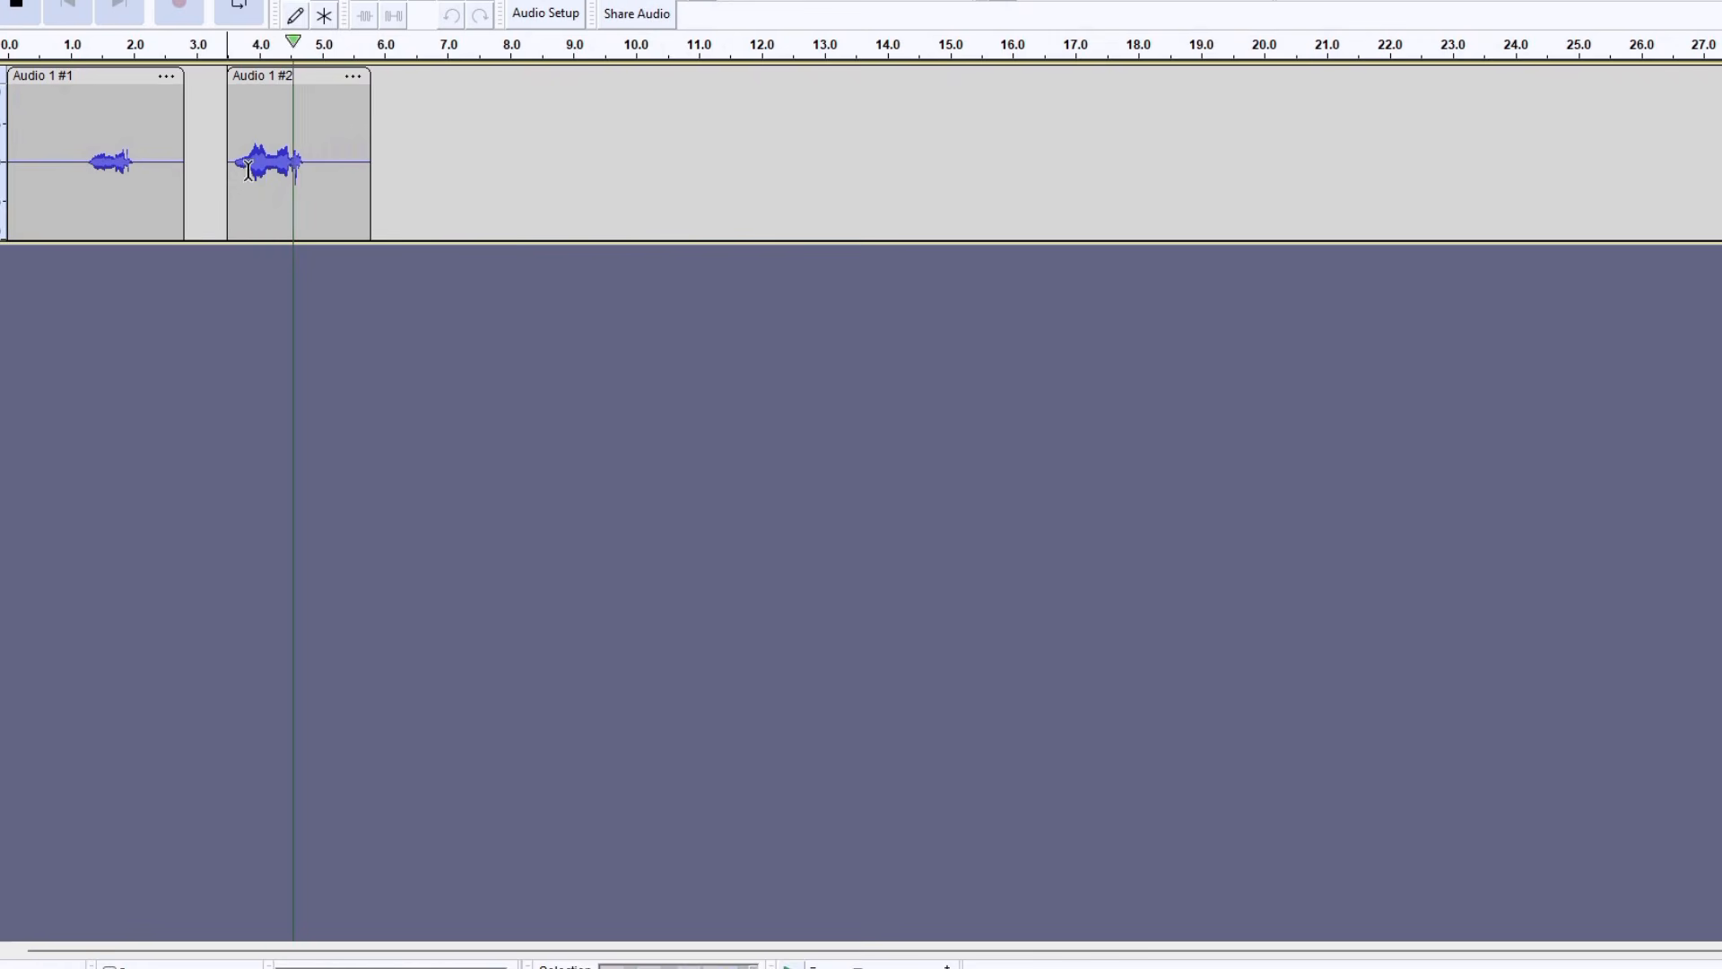
Reverse the second recorded audio clip and play it back
{"action": "left_click", "coordinate": [287, 80]}
{"action": "left_click", "coordinate": [224, 1]}
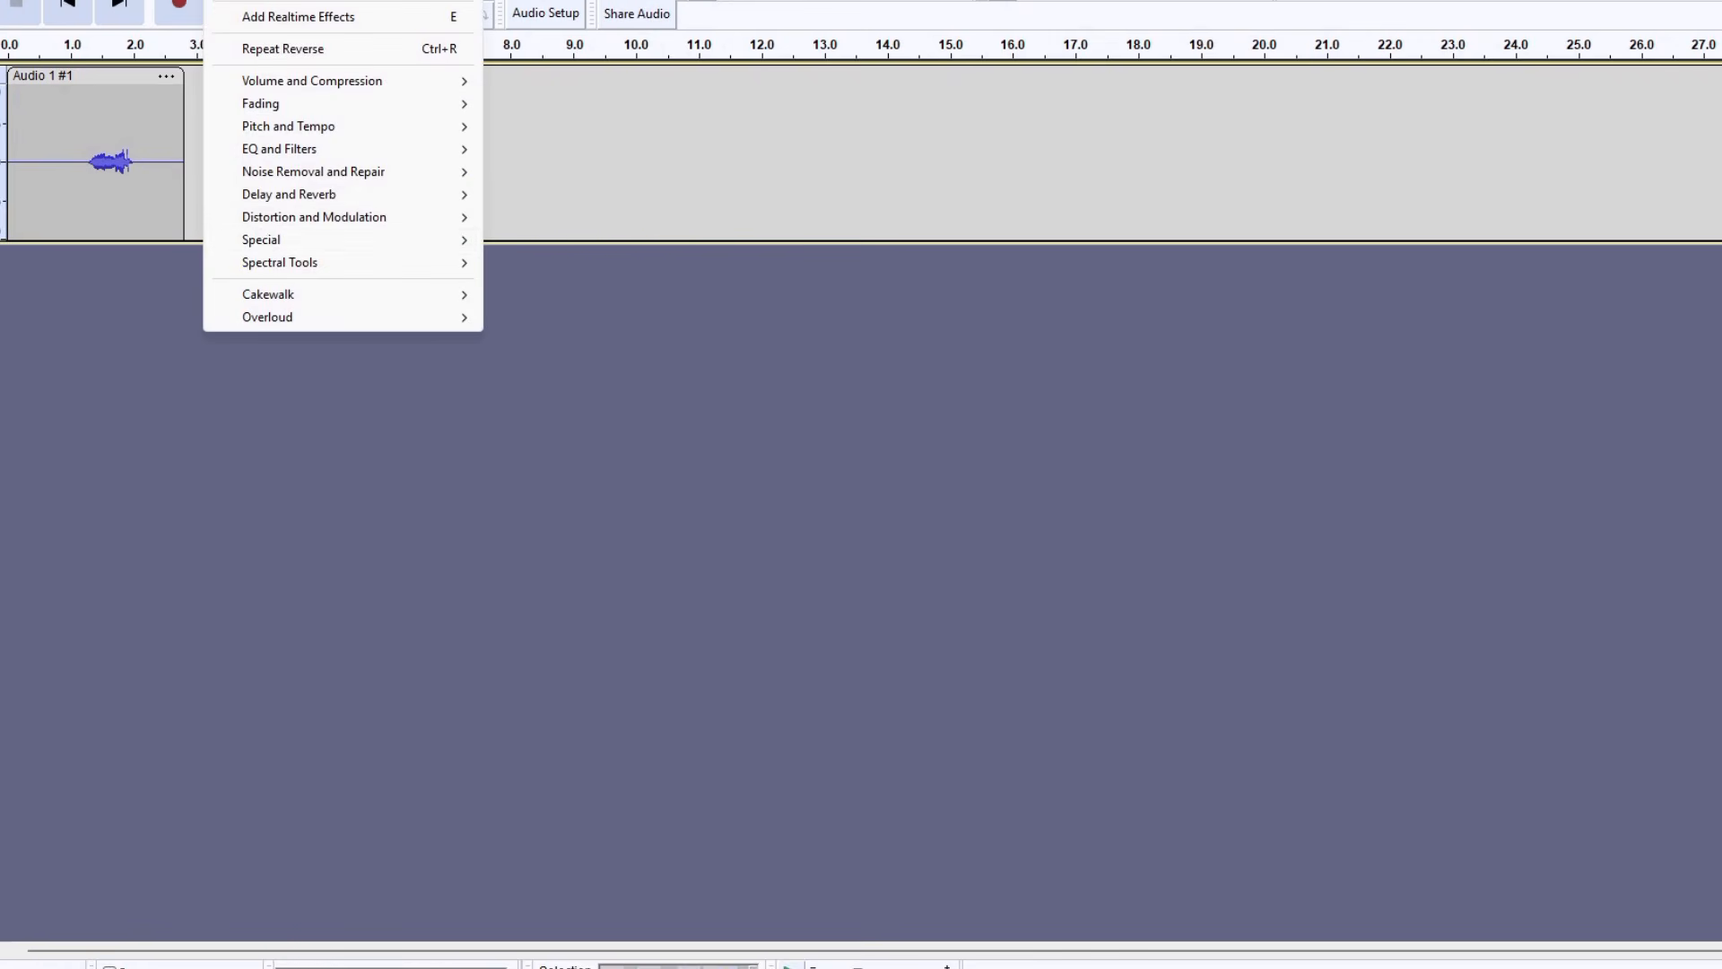
{"action": "mouse_move", "coordinate": [292, 236]}
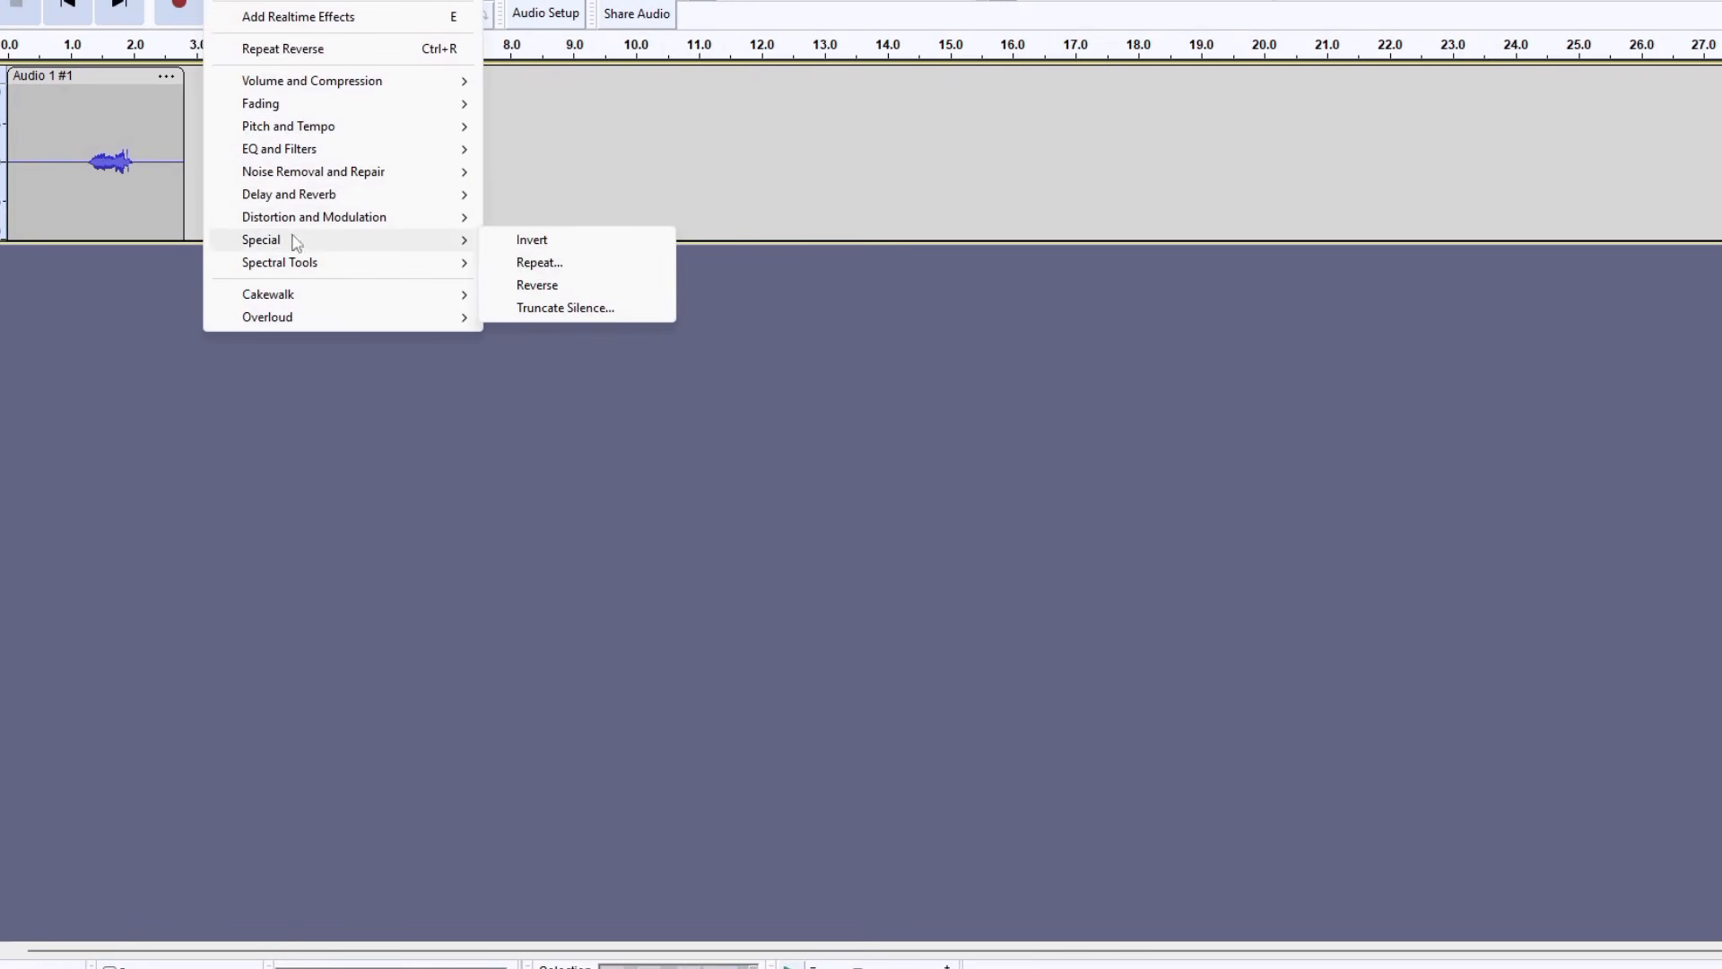
{"action": "left_click", "coordinate": [538, 286]}
{"action": "left_click", "coordinate": [275, 165]}
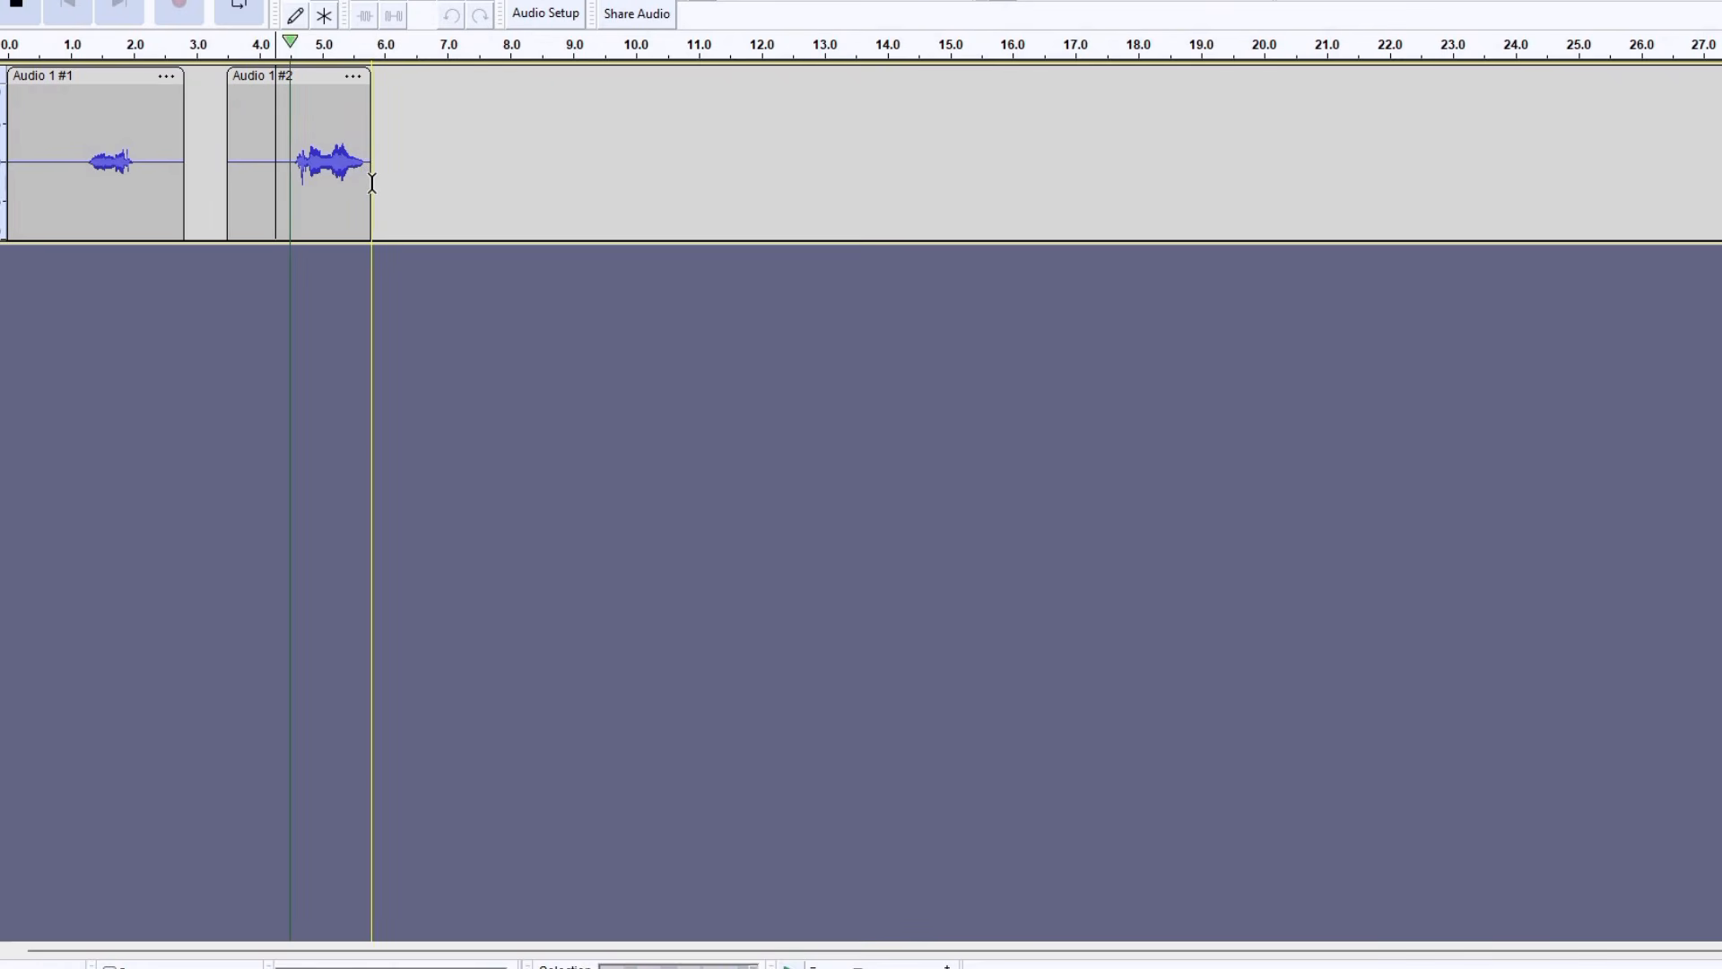